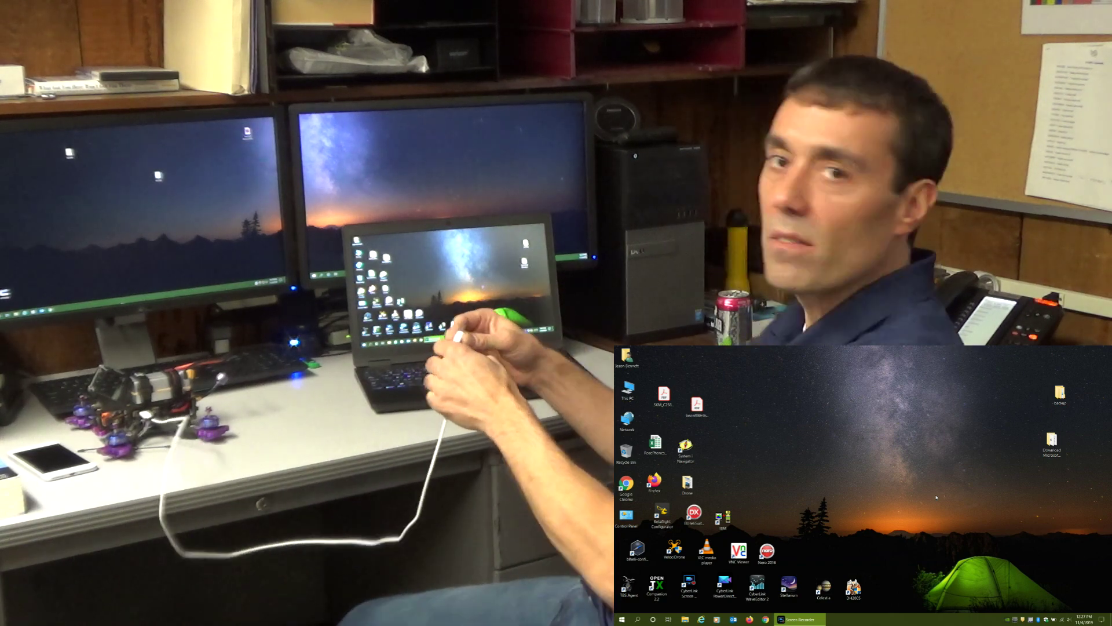
- Open Betaflight Configurator, connect to the flight controller and bring up its CLI command line
{"action": "left_click", "coordinate": [662, 515]}
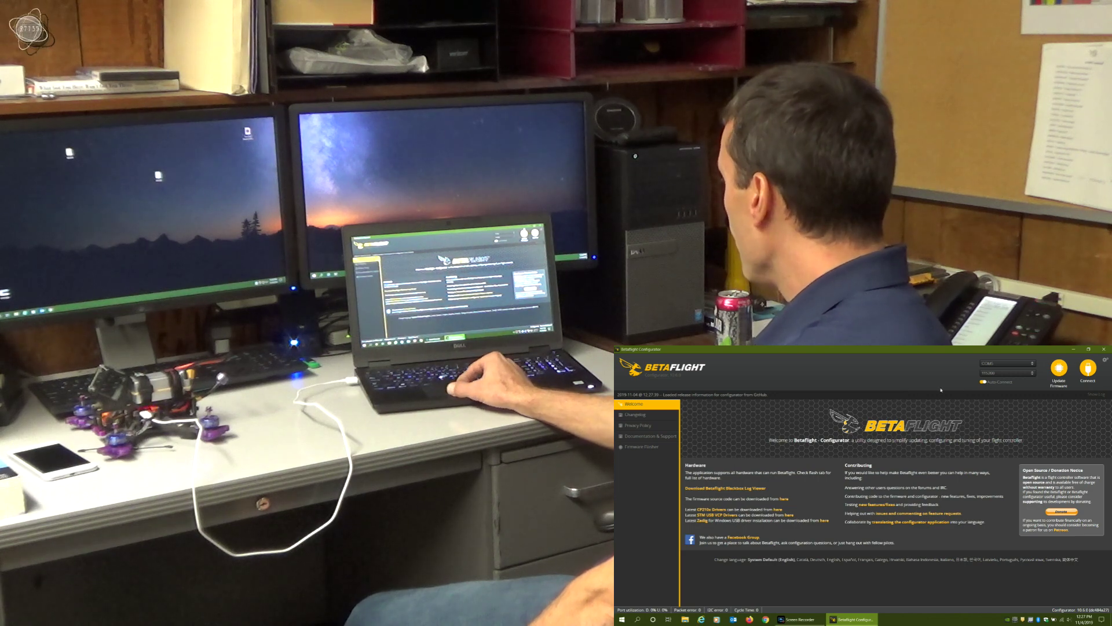
{"action": "left_click", "coordinate": [1084, 371]}
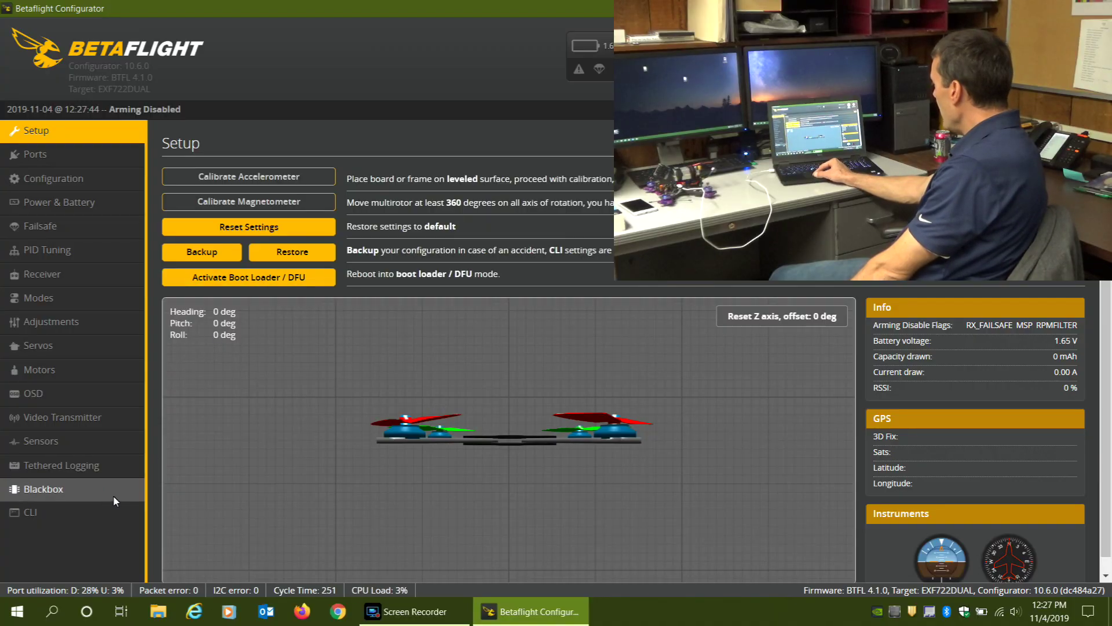
{"action": "left_click", "coordinate": [105, 510]}
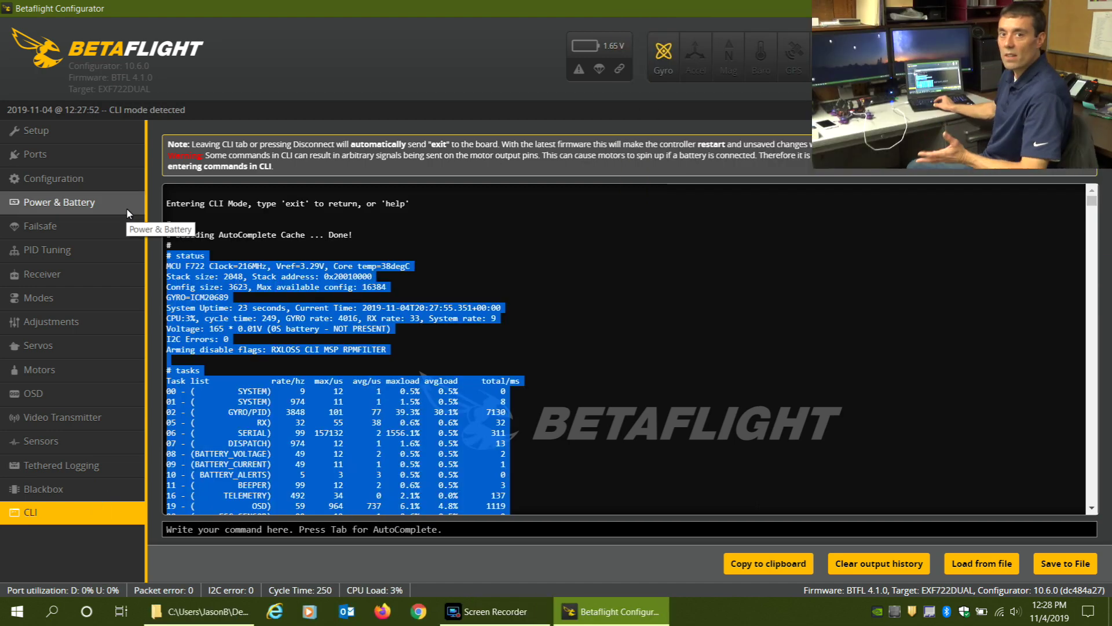
{"action": "left_click", "coordinate": [220, 530]}
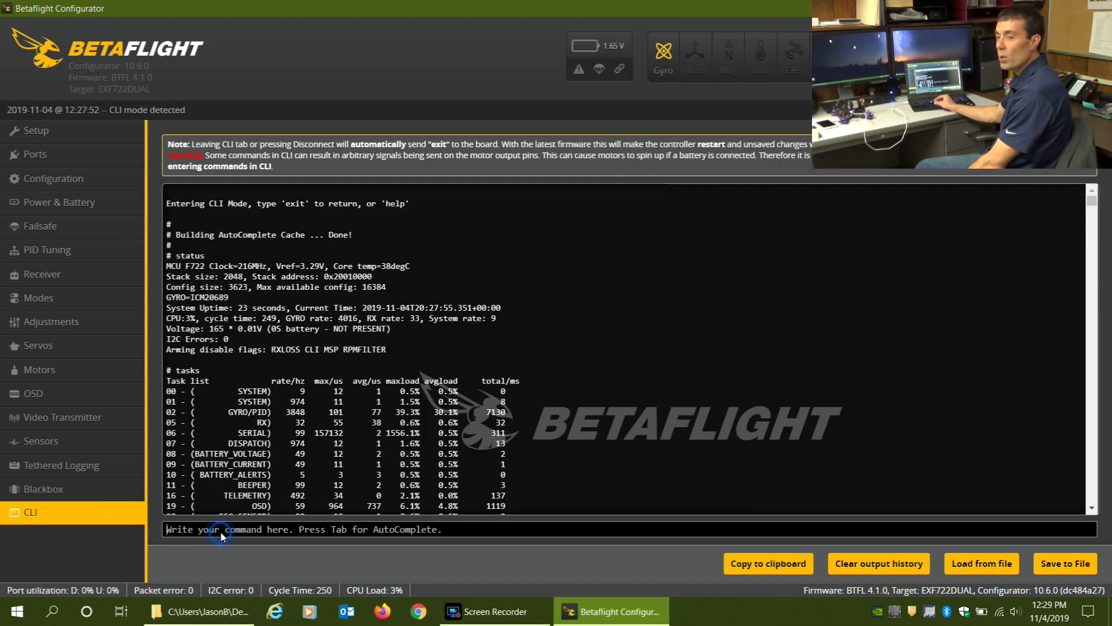
- Reboot the flight controller into boot loader / DFU mode from the Setup page
{"action": "left_click", "coordinate": [61, 134]}
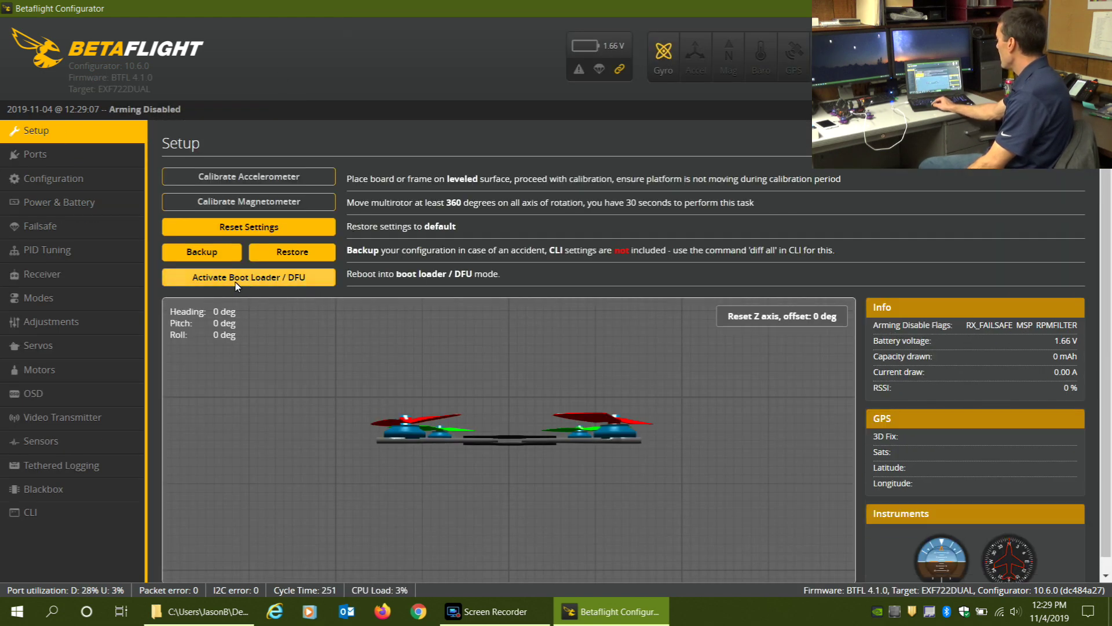
{"action": "left_click", "coordinate": [272, 279]}
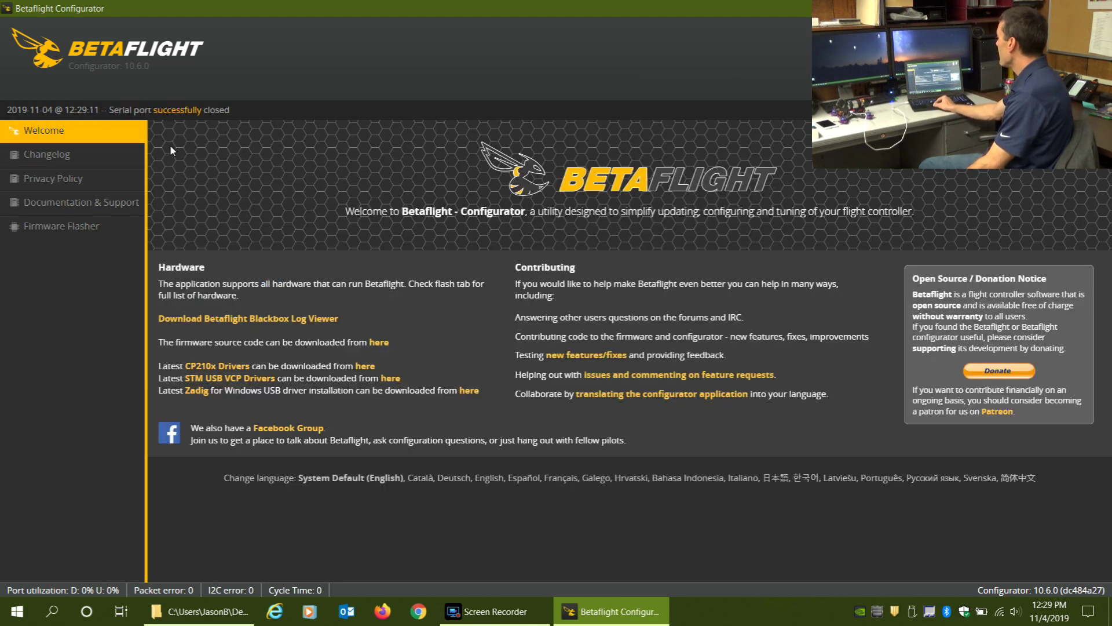
{"action": "left_click", "coordinate": [90, 229]}
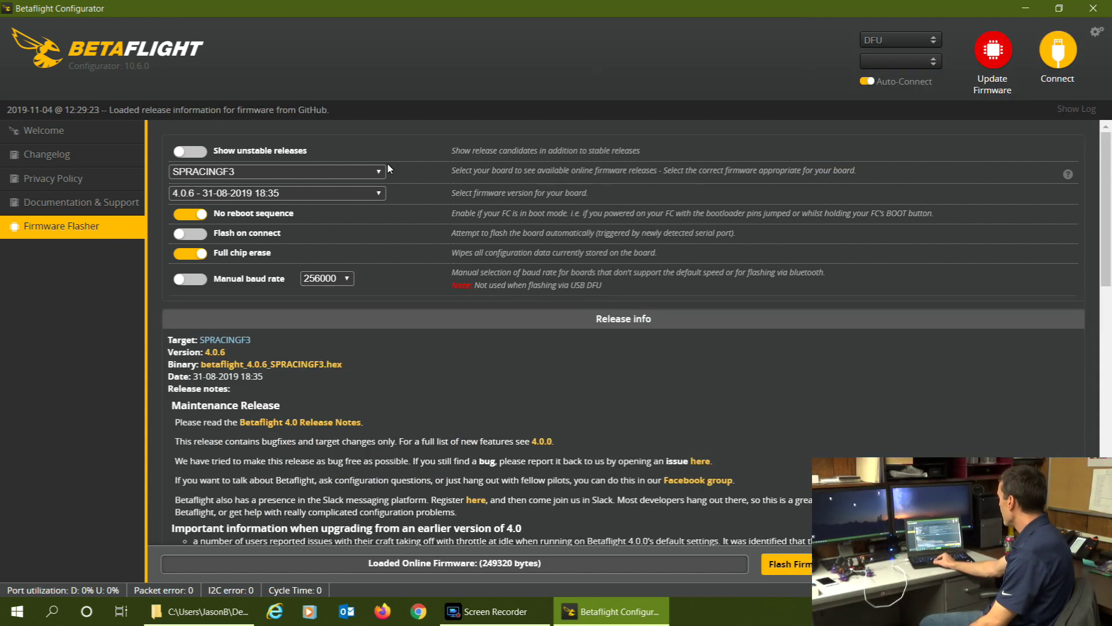
{"action": "left_click", "coordinate": [382, 169]}
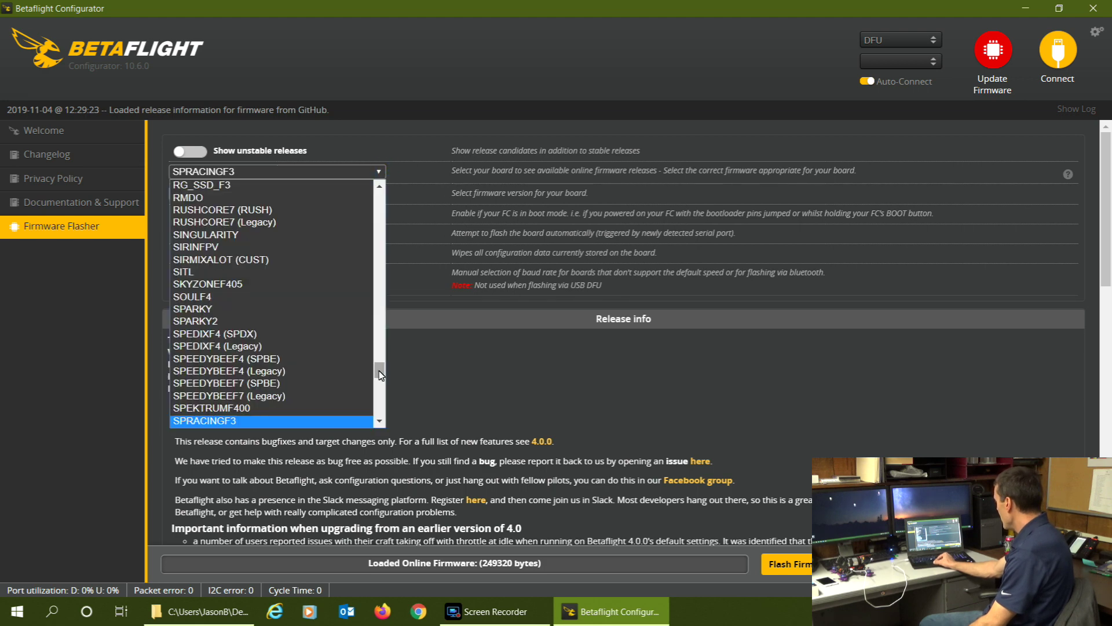
{"action": "left_click_drag", "start_coordinate": [381, 374], "coordinate": [379, 260]}
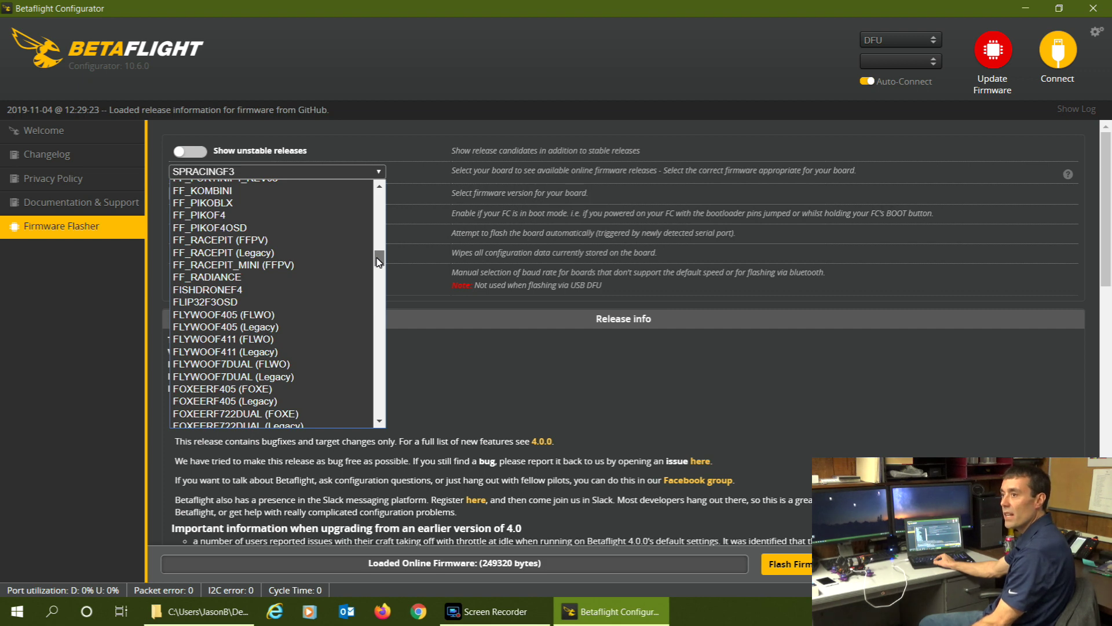
{"action": "left_click_drag", "start_coordinate": [379, 262], "coordinate": [380, 248]}
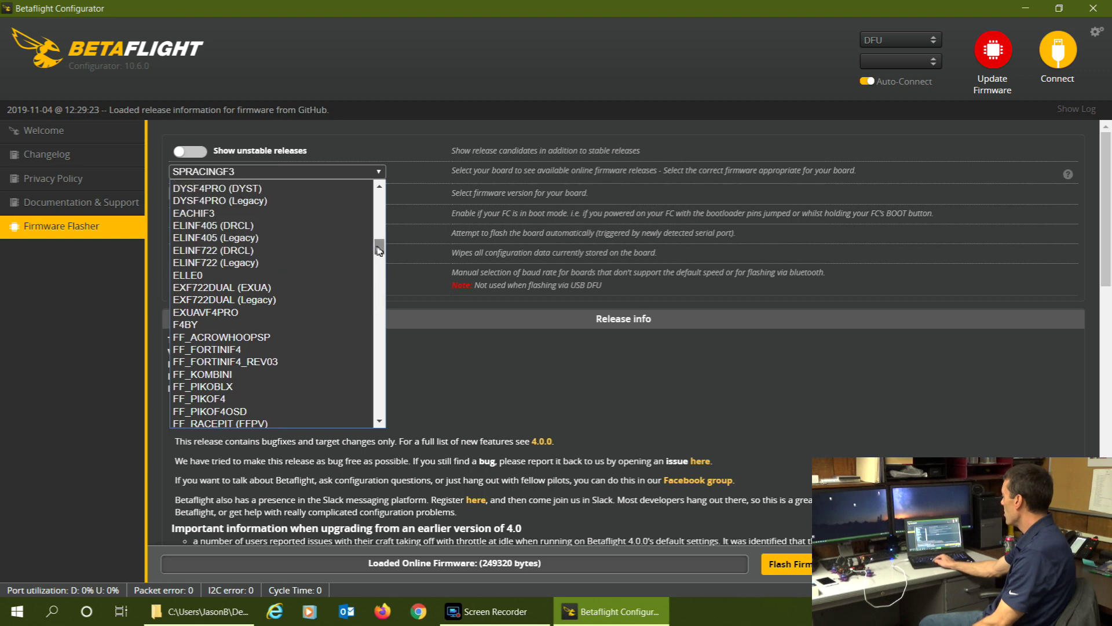
{"action": "left_click", "coordinate": [259, 301]}
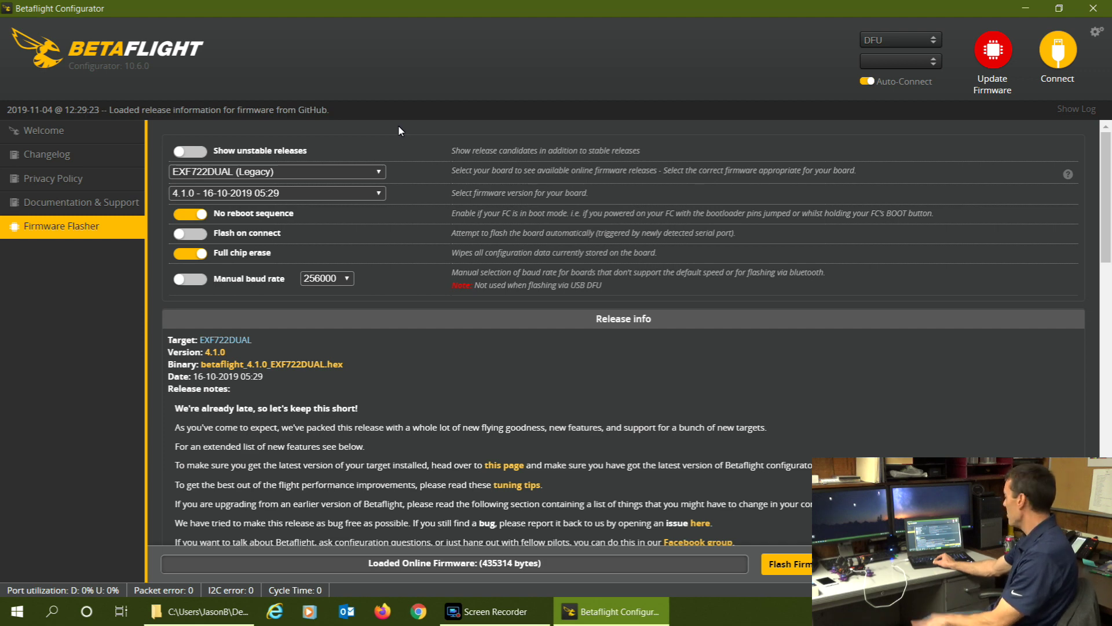
{"action": "left_click", "coordinate": [299, 192]}
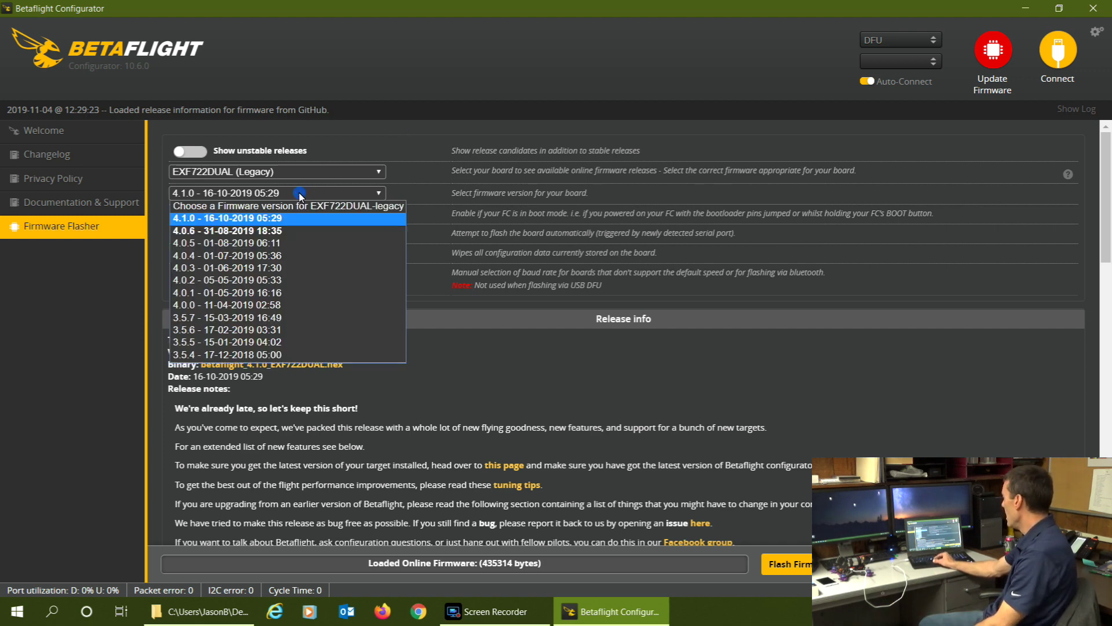
{"action": "left_click", "coordinate": [250, 219]}
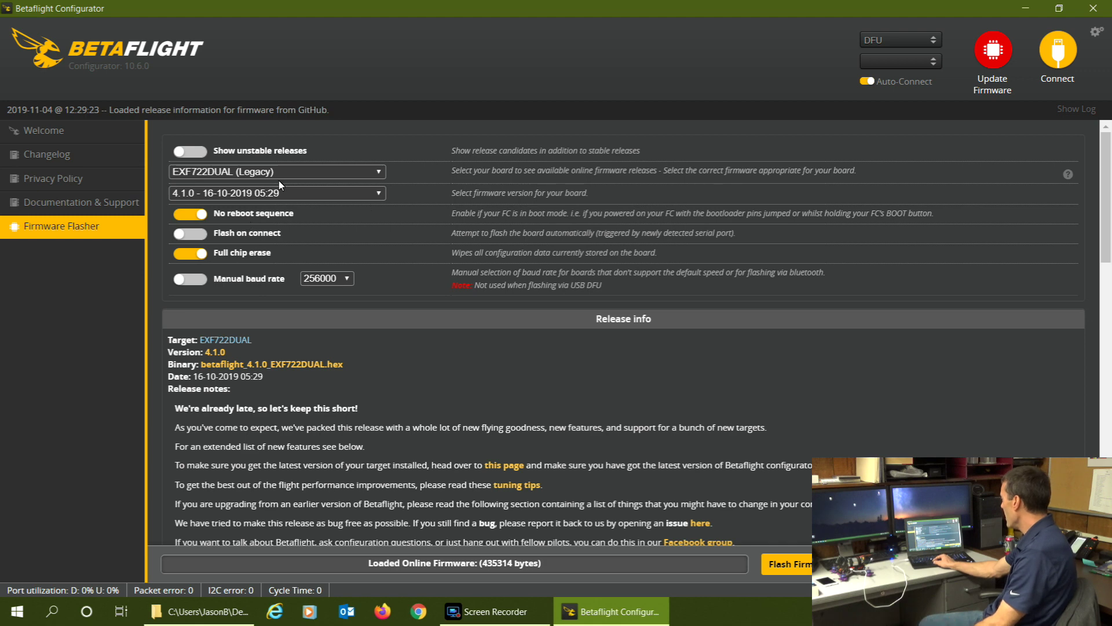
- Show unstable releases, look through the Development builds for the board, and hide unstable releases again
{"action": "left_click", "coordinate": [204, 153]}
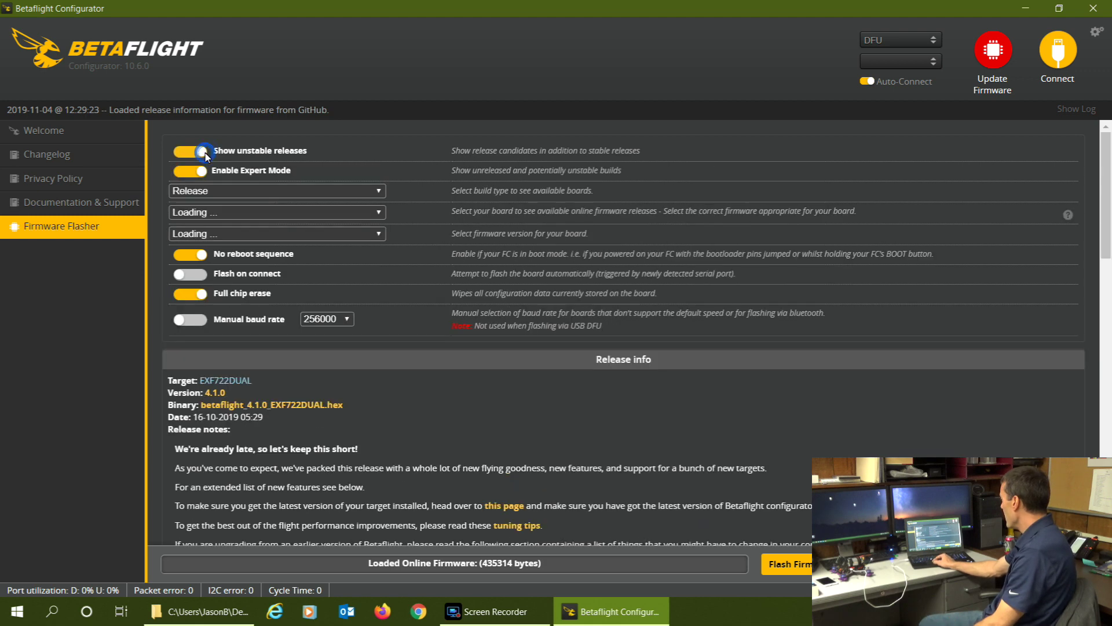
{"action": "left_click", "coordinate": [229, 191]}
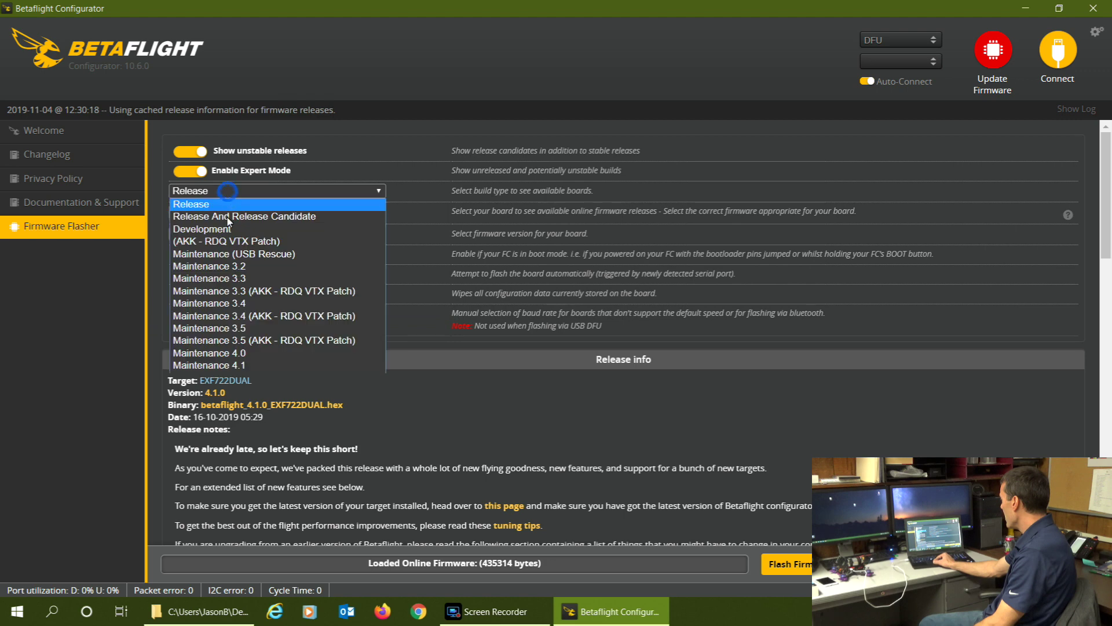
{"action": "left_click", "coordinate": [224, 229]}
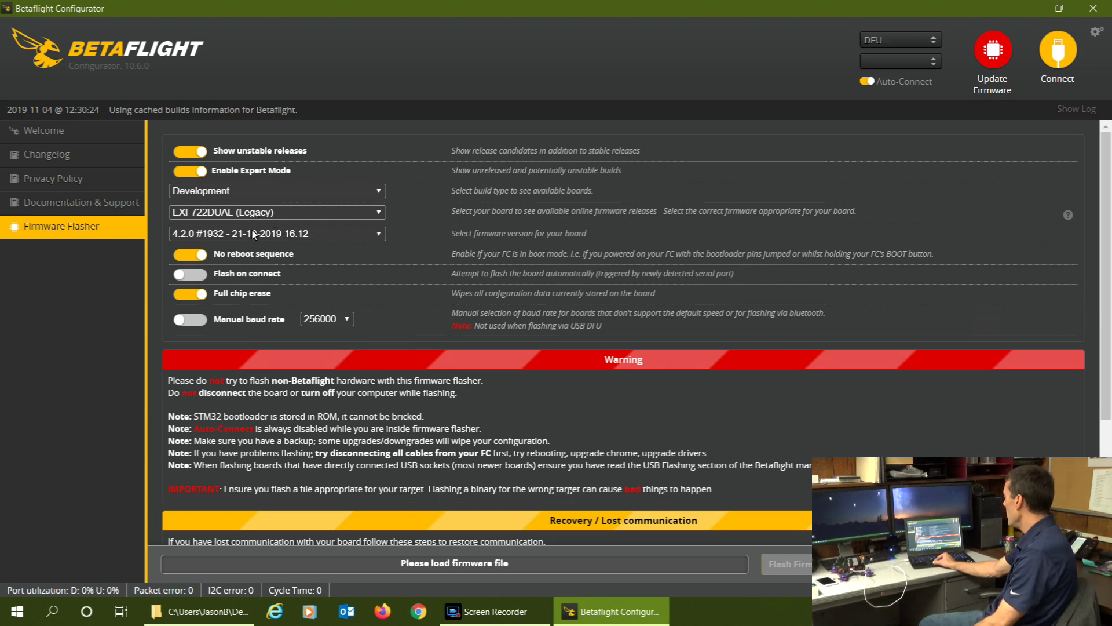
{"action": "left_click", "coordinate": [253, 233]}
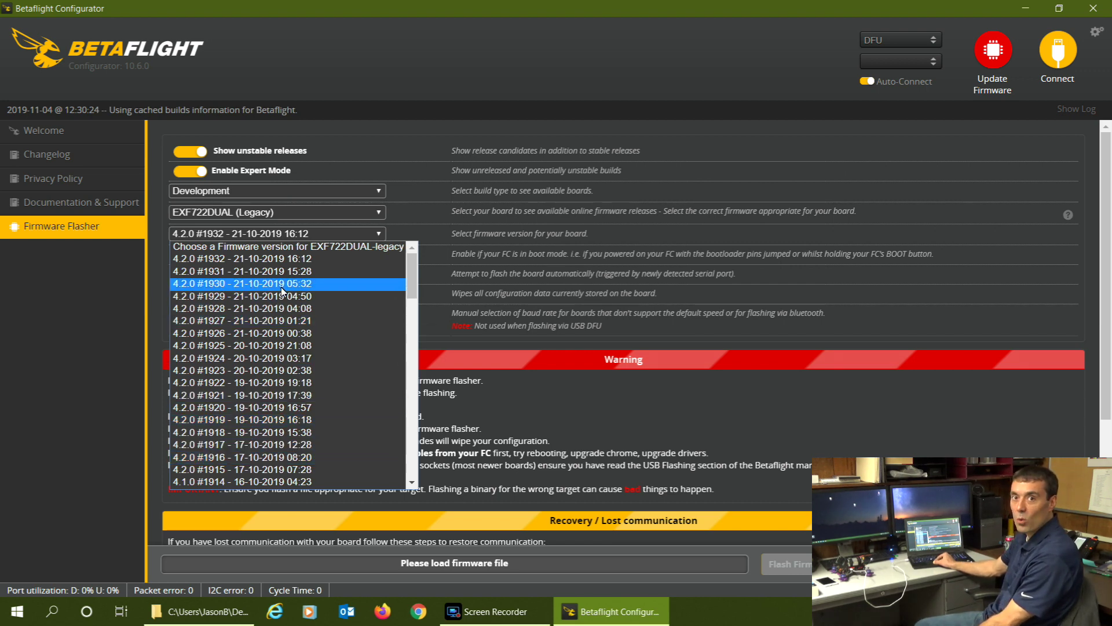
{"action": "left_click", "coordinate": [432, 120]}
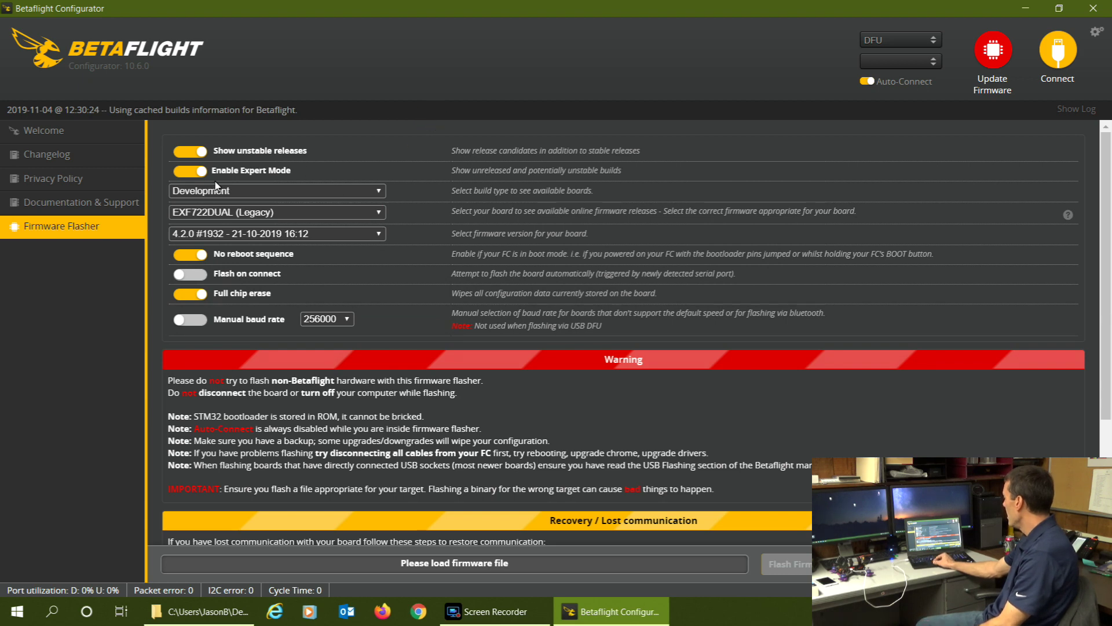
{"action": "left_click", "coordinate": [188, 155]}
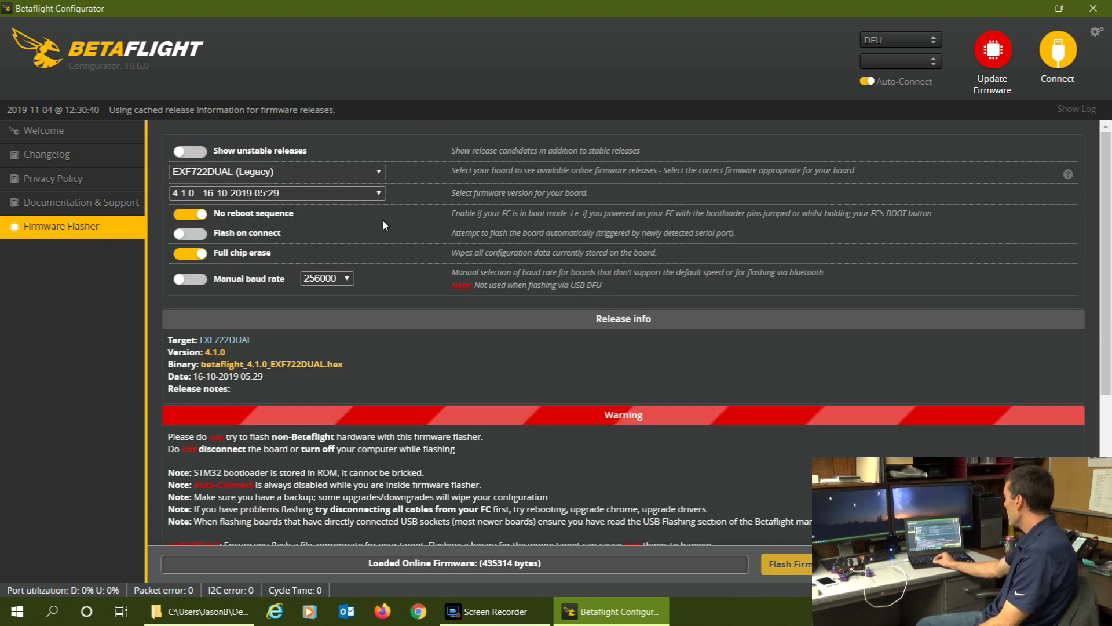
{"action": "left_click", "coordinate": [379, 193]}
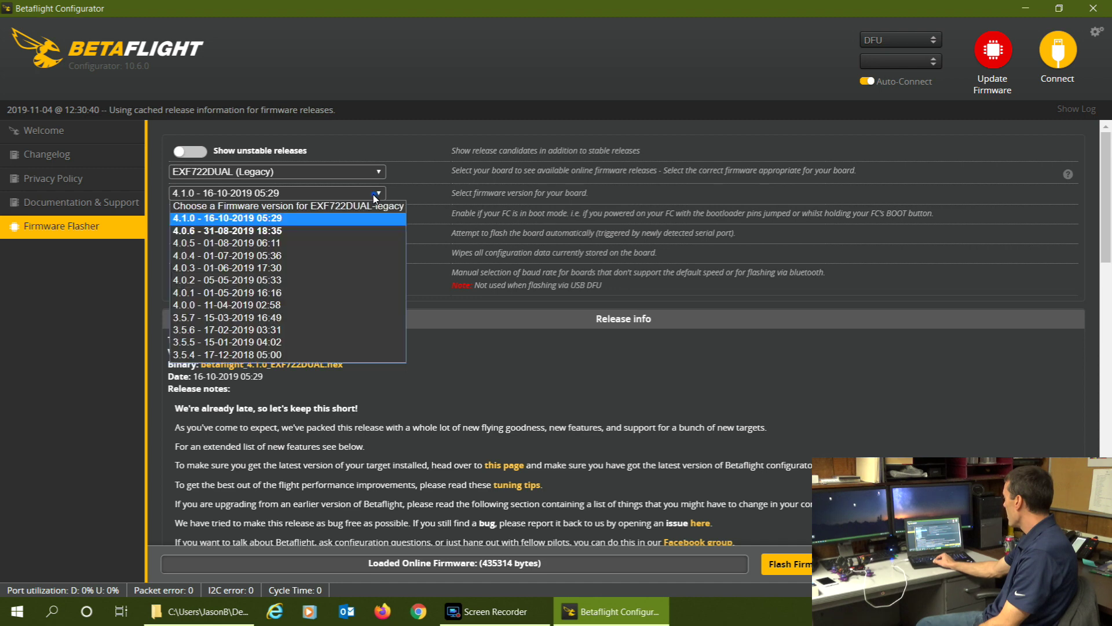
{"action": "left_click", "coordinate": [277, 219]}
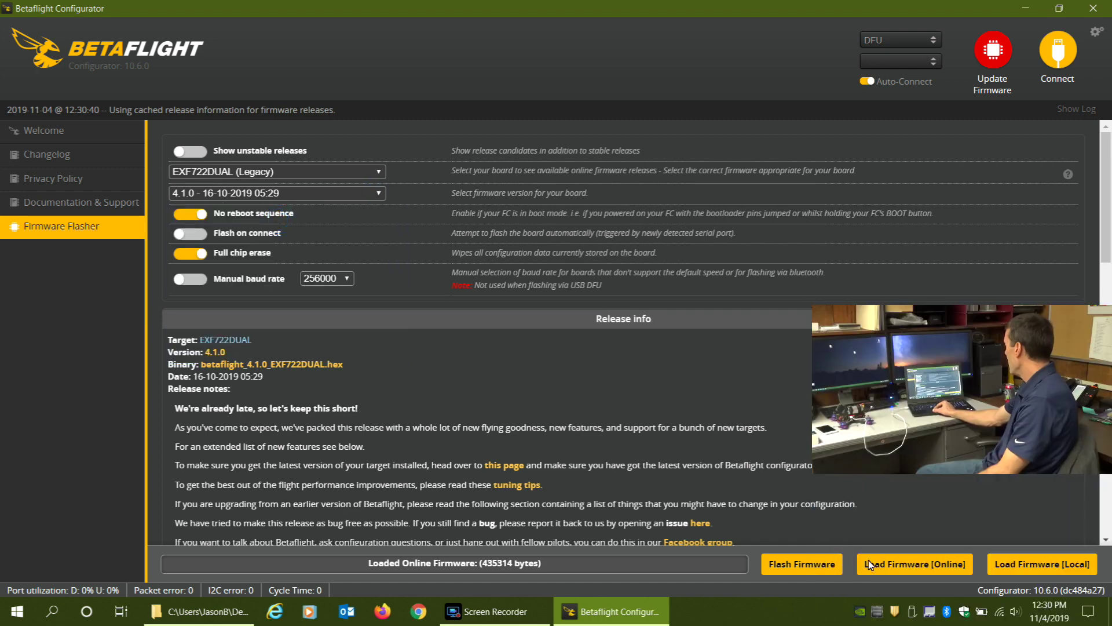
{"action": "left_click", "coordinate": [933, 563]}
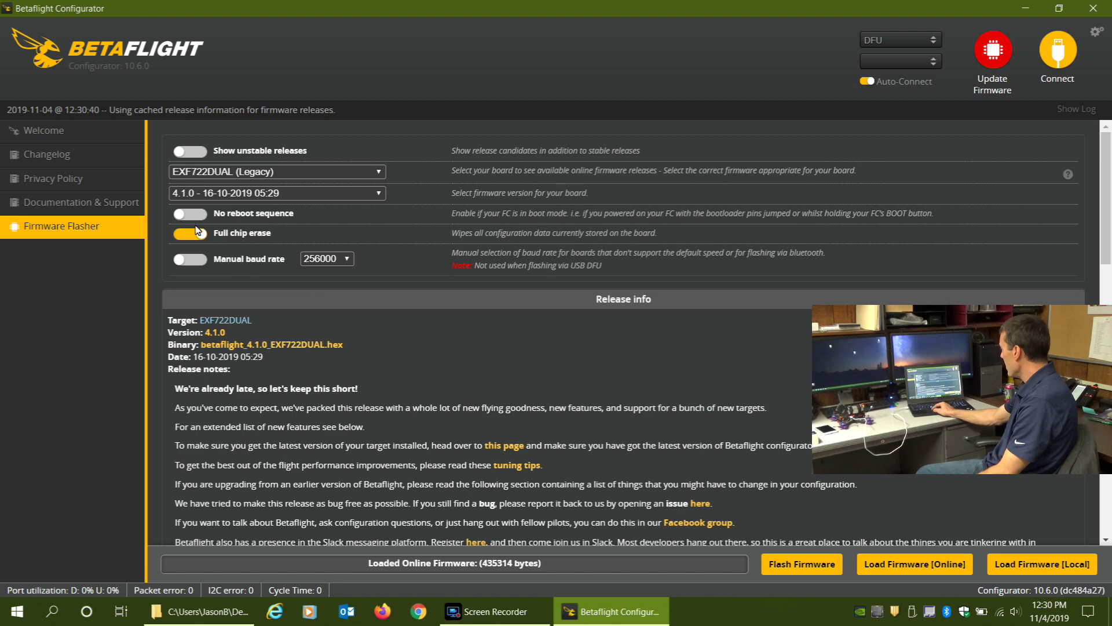
- Flash the loaded firmware with No reboot sequence off and Full chip erase on, and close the configurator
{"action": "left_click", "coordinate": [194, 219]}
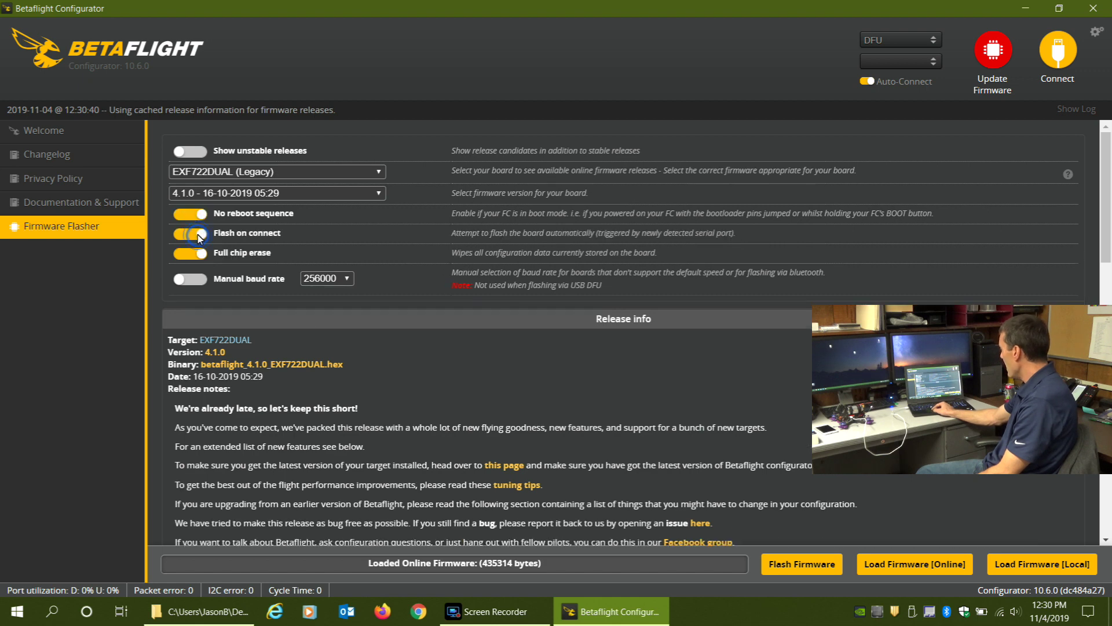
{"action": "left_click", "coordinate": [191, 215]}
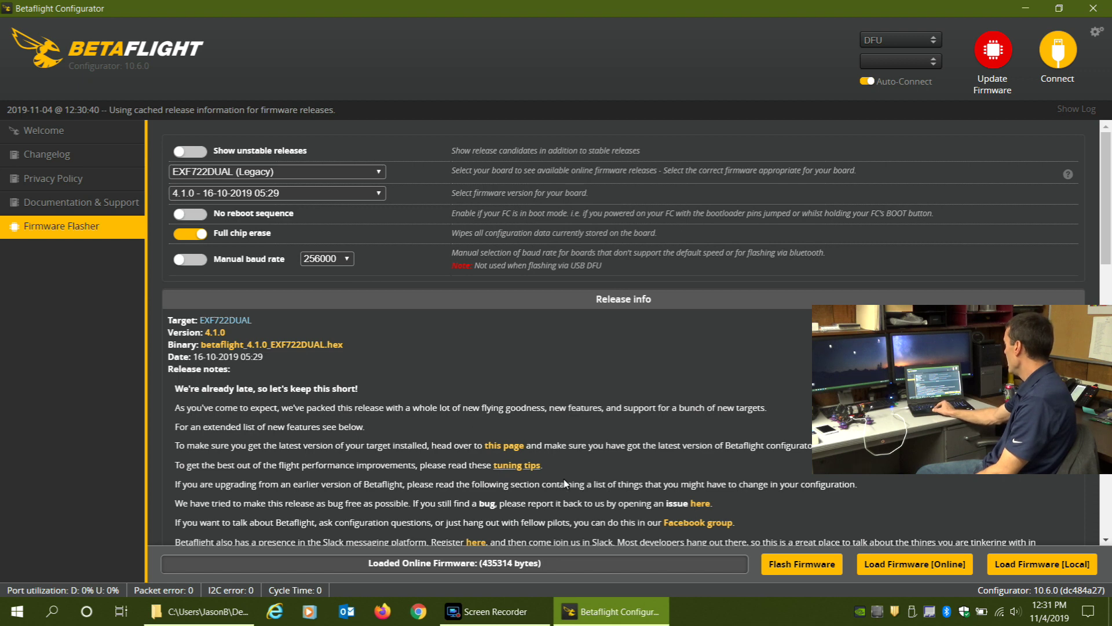
{"action": "left_click", "coordinate": [792, 565]}
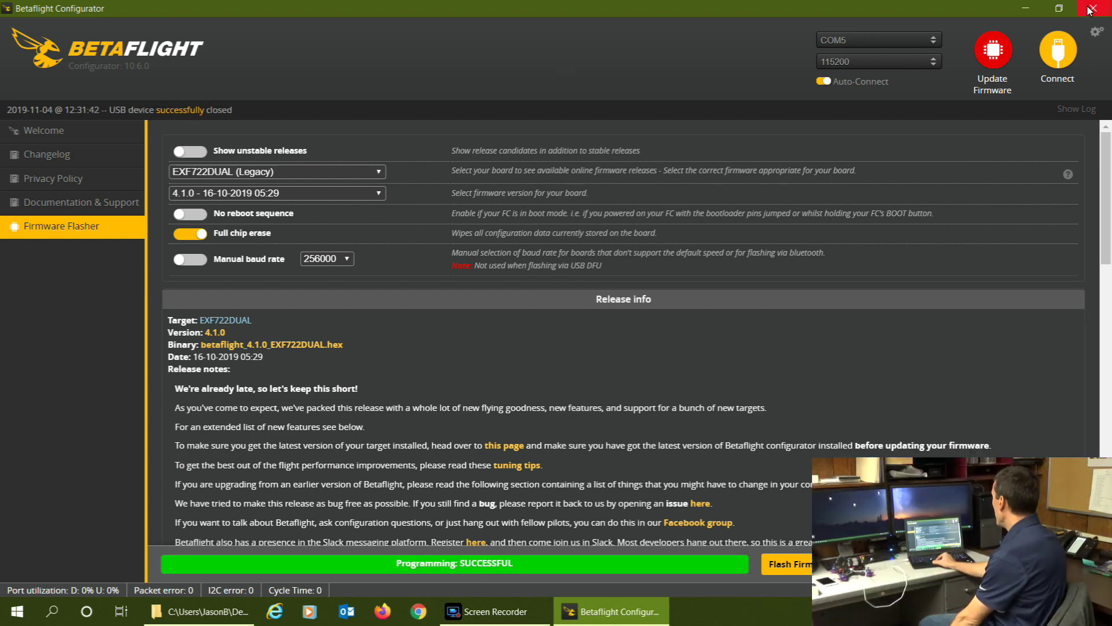
{"action": "left_click", "coordinate": [1091, 9]}
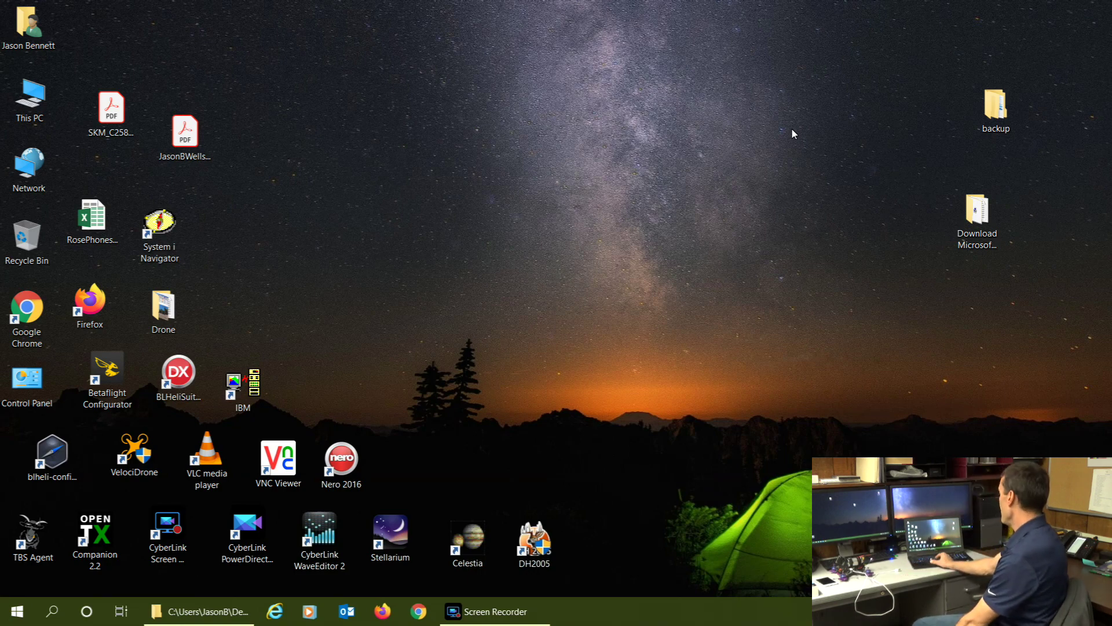
- Switch to Google Chrome and search the web for "bidirectional dshot and rpm filter"
{"action": "left_click", "coordinate": [418, 611]}
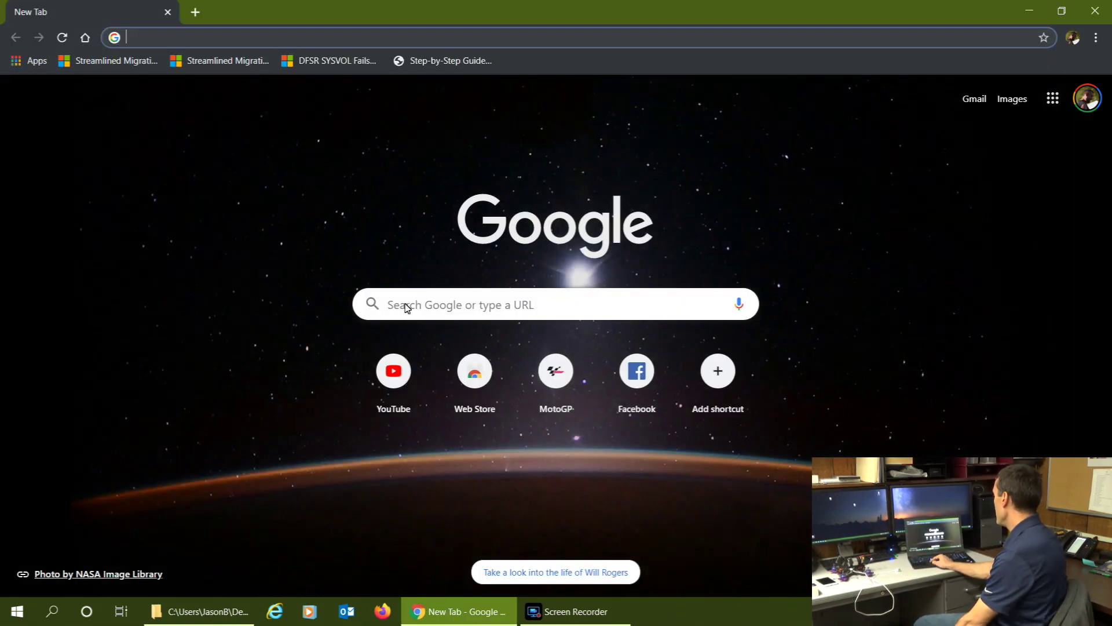
{"action": "left_click", "coordinate": [459, 307]}
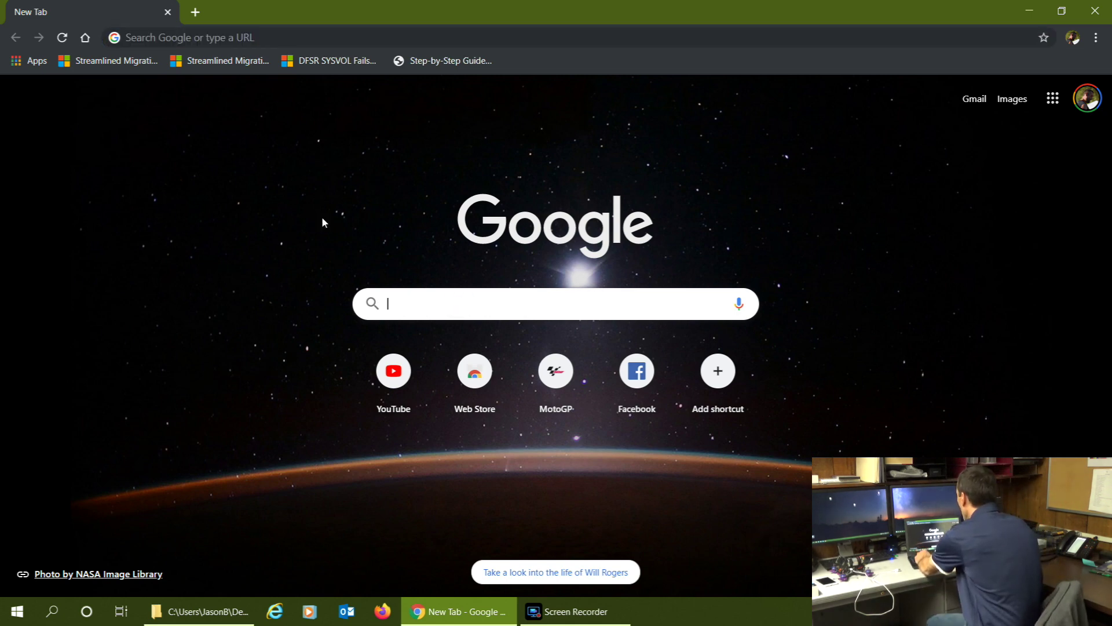
{"action": "type", "text": "bidirectional "}
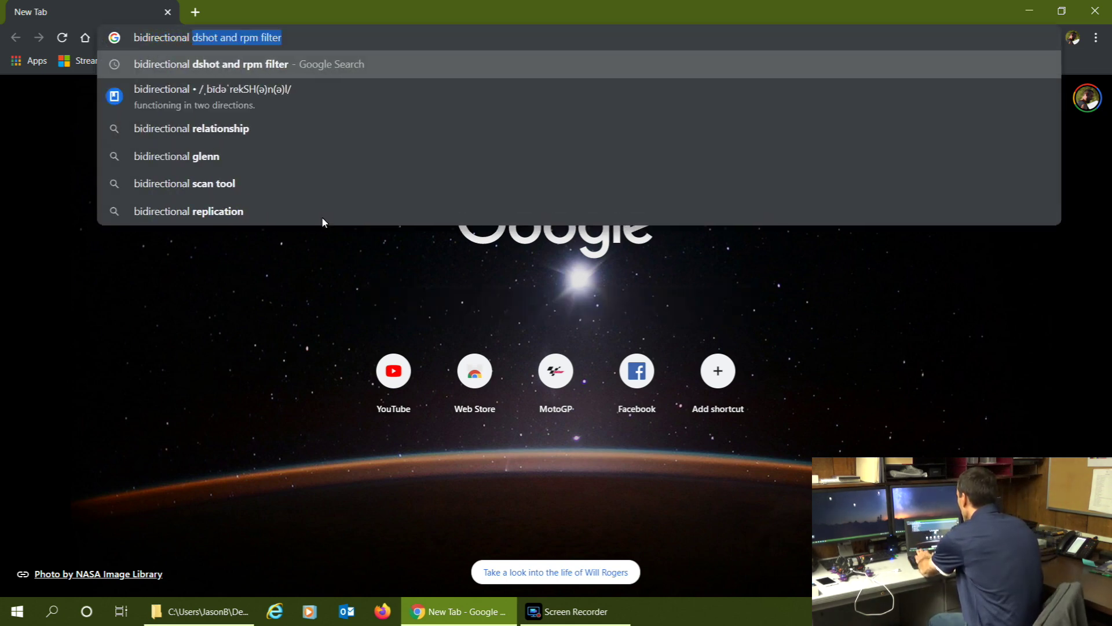
{"action": "type", "text": "dshot and rp"}
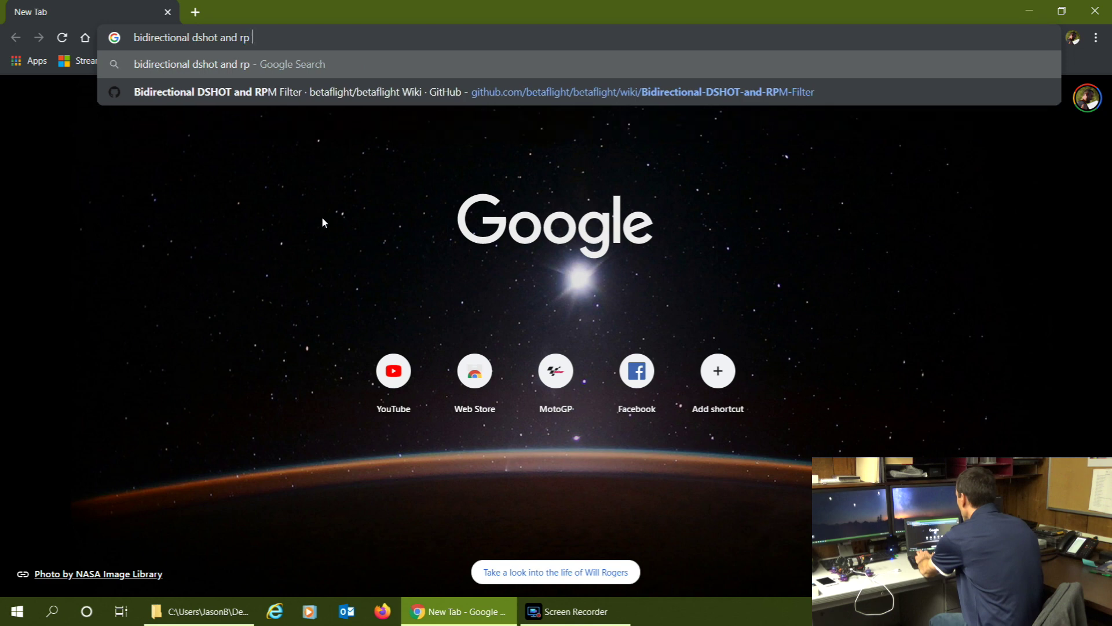
{"action": "key", "text": "BackSpace"}
{"action": "type", "text": "m filter"}
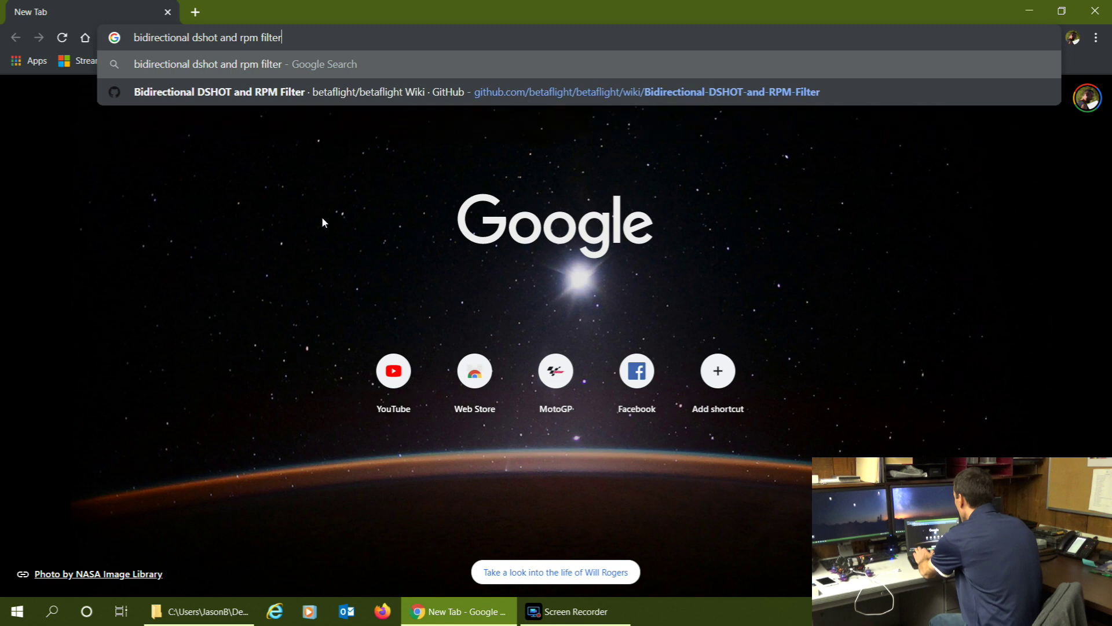
{"action": "key", "text": "Return"}
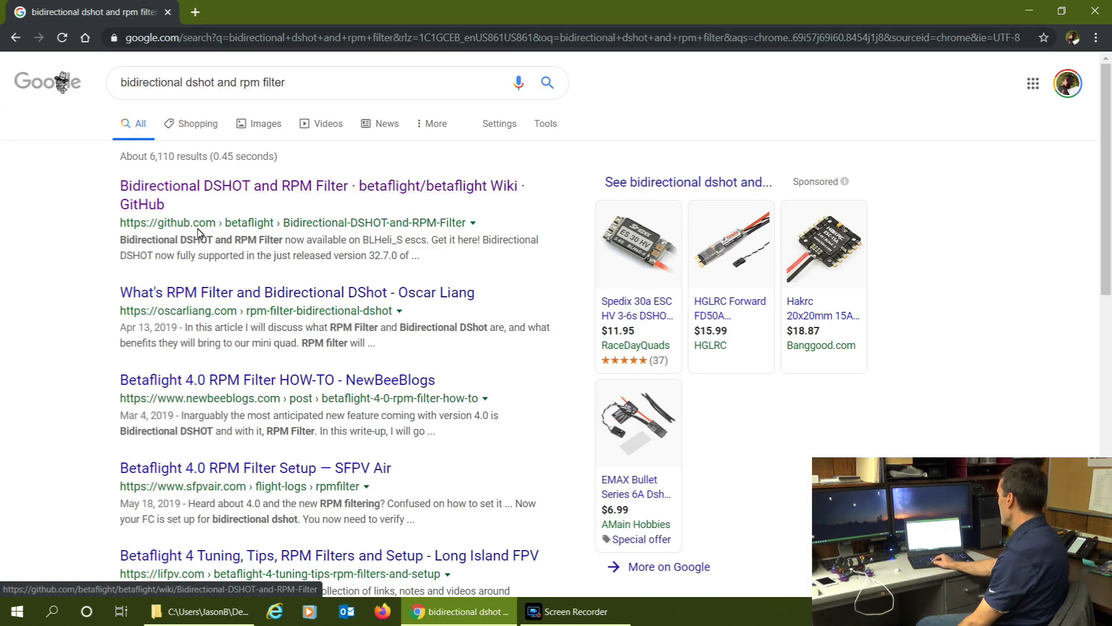
- Open the Betaflight GitHub wiki page on Bidirectional DSHOT and RPM Filter and read from the introduction through Betaflight Configuration
{"action": "left_click", "coordinate": [272, 189]}
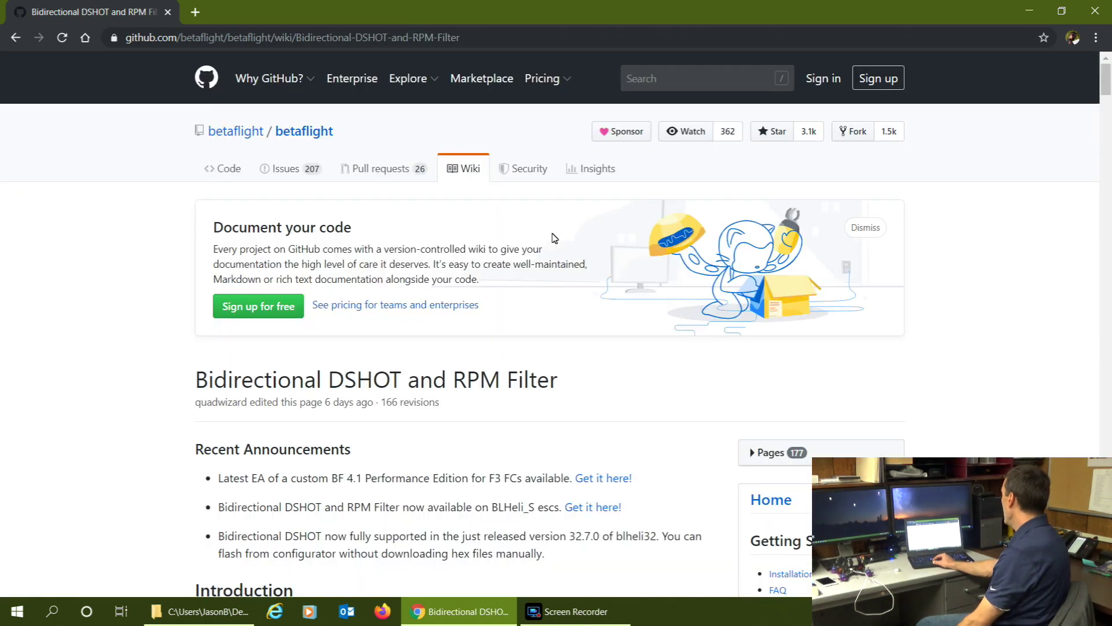
{"action": "left_click_drag", "start_coordinate": [1107, 82], "coordinate": [1108, 108]}
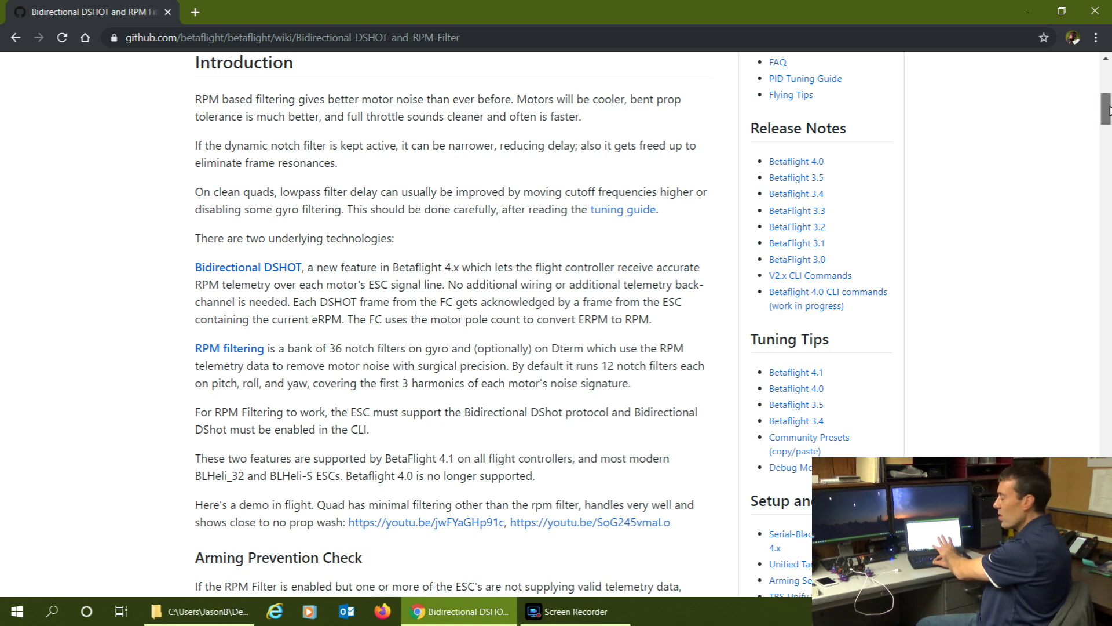
{"action": "left_click_drag", "start_coordinate": [1108, 109], "coordinate": [1108, 150]}
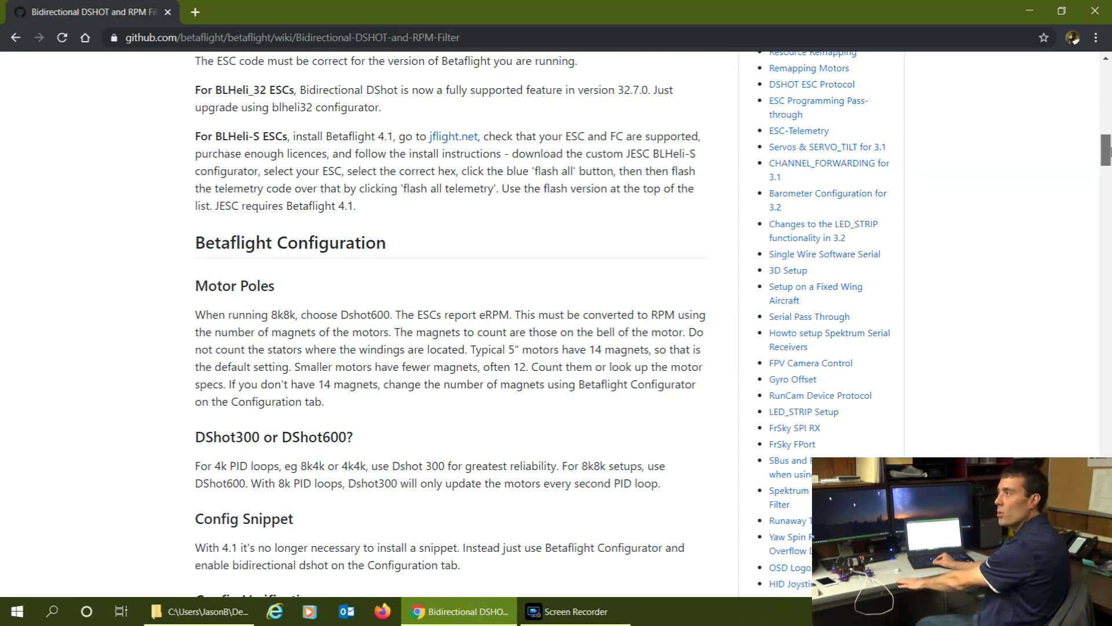
- Read the wiki down to the supported targets table and open the EXF722DUAL install snippet in a new tab
{"action": "left_click_drag", "start_coordinate": [1108, 152], "coordinate": [1107, 151]}
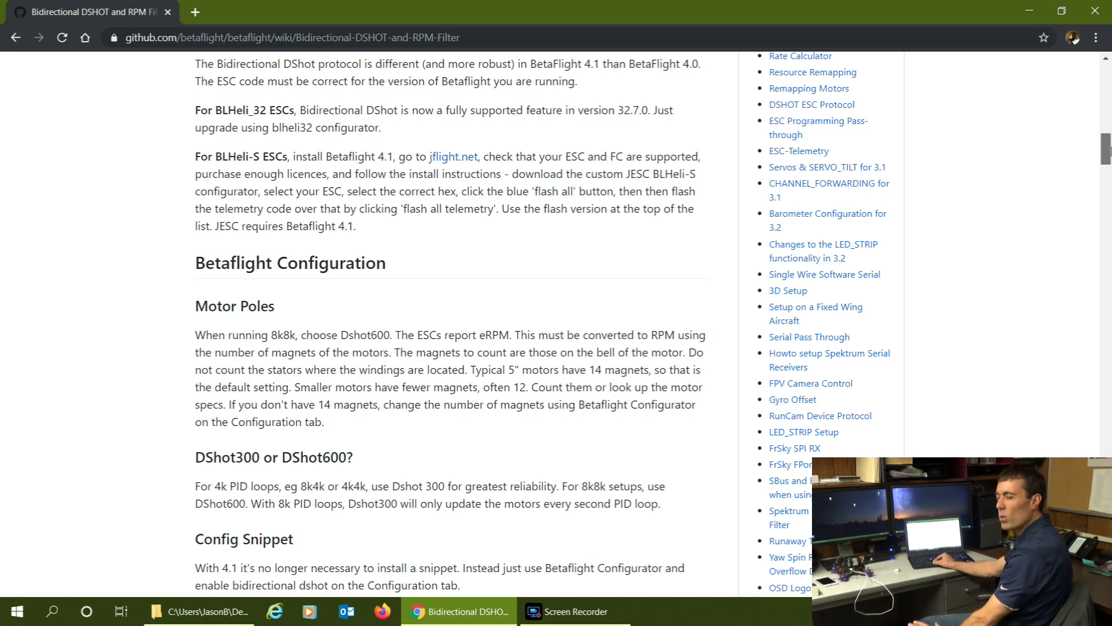
{"action": "left_click_drag", "start_coordinate": [1108, 152], "coordinate": [1108, 160]}
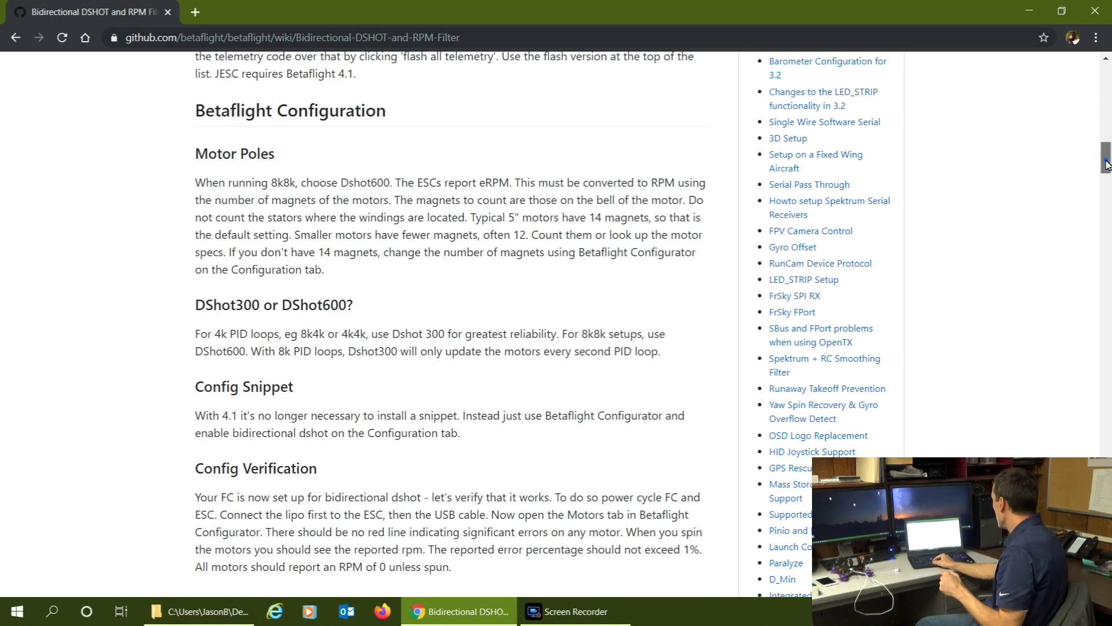
{"action": "left_click_drag", "start_coordinate": [1107, 160], "coordinate": [1108, 348]}
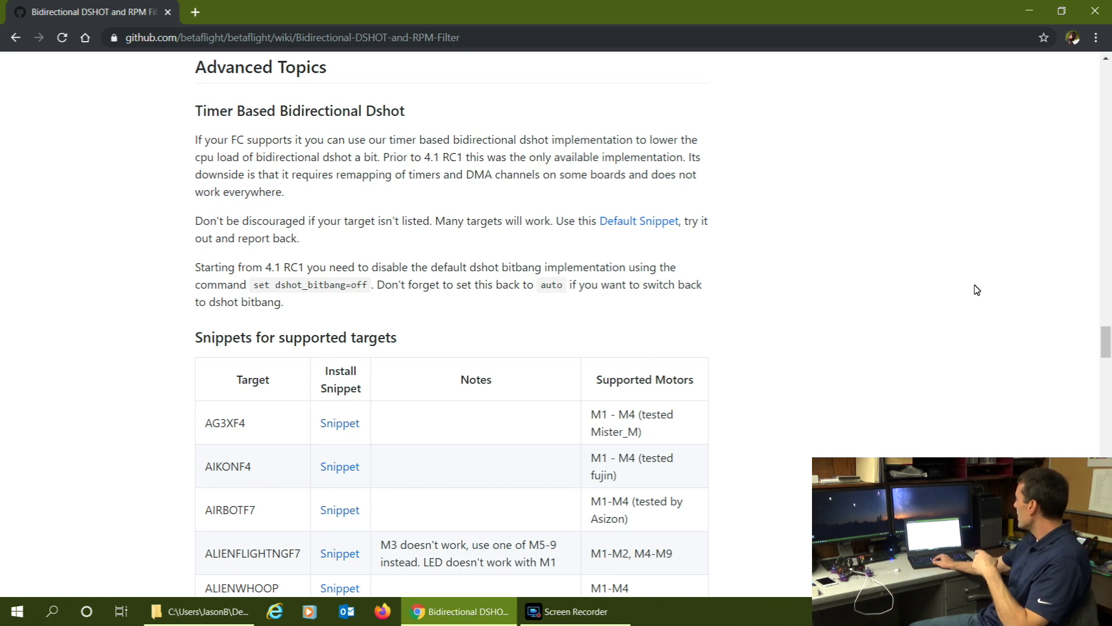
{"action": "left_click_drag", "start_coordinate": [1105, 333], "coordinate": [1105, 377]}
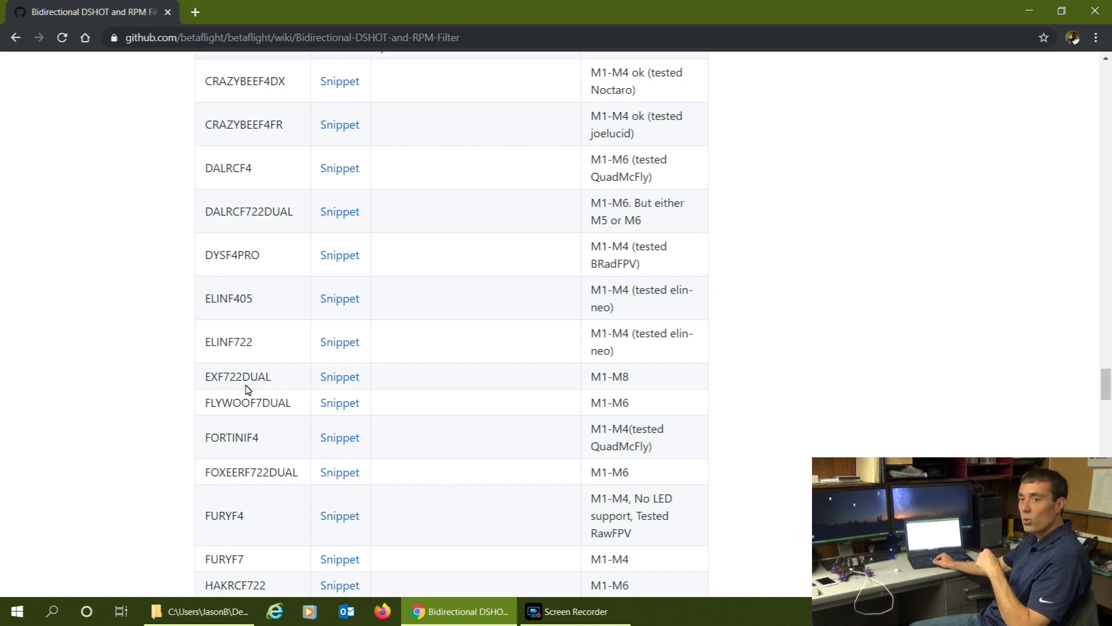
{"action": "right_click", "coordinate": [342, 380]}
{"action": "left_click", "coordinate": [357, 387]}
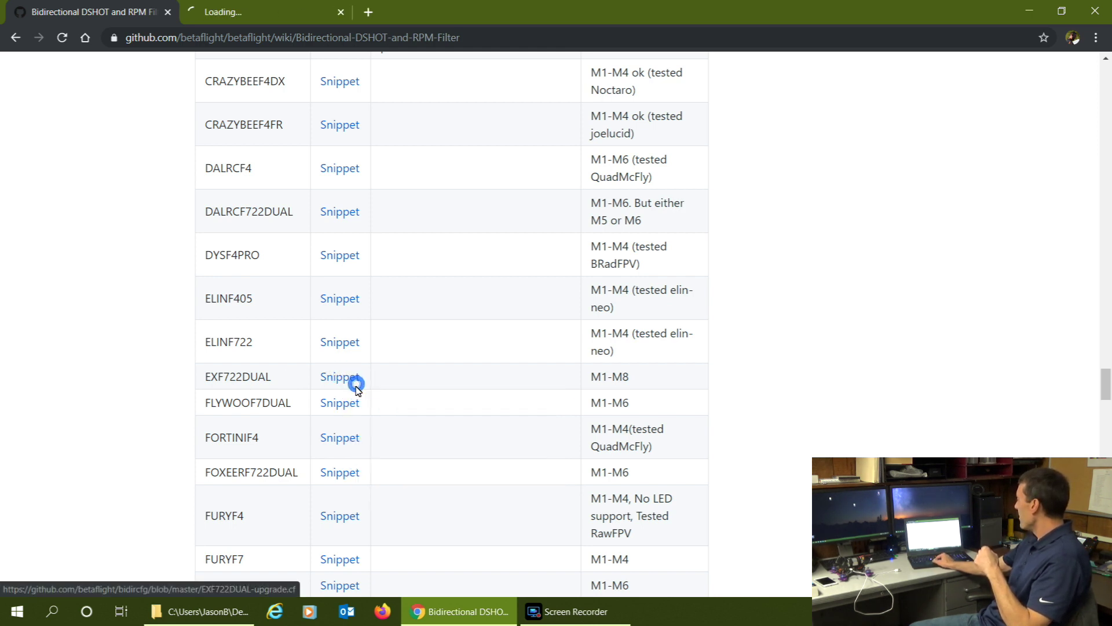
{"action": "left_click", "coordinate": [268, 12]}
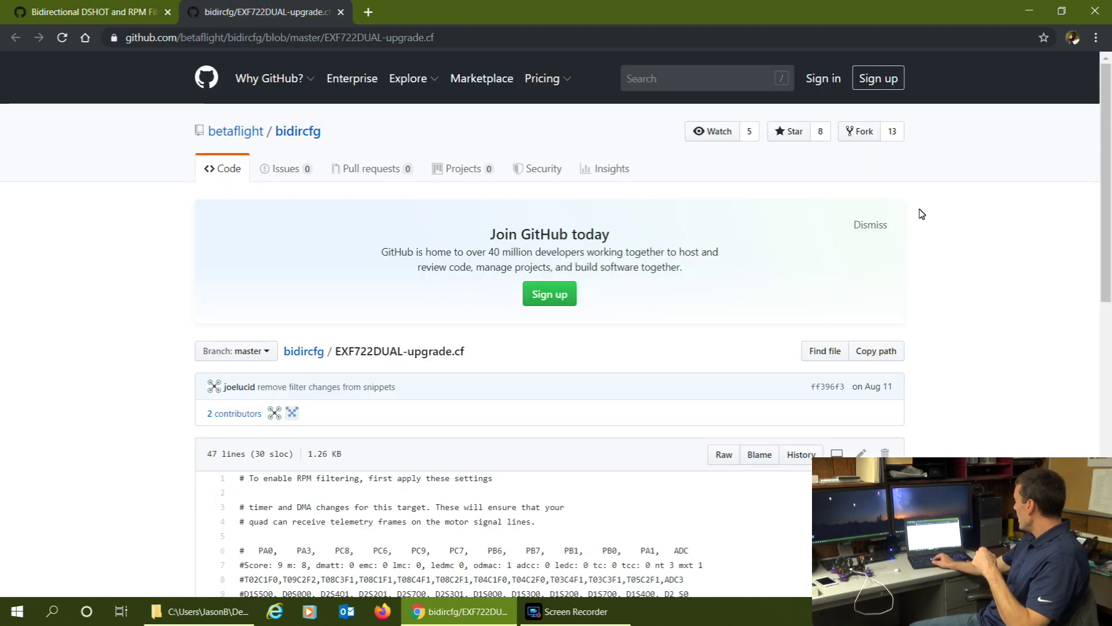
- Look over the EXF722DUAL-upgrade.cf snippet and open it as raw text
{"action": "left_click_drag", "start_coordinate": [1104, 194], "coordinate": [1108, 262]}
{"action": "scroll", "coordinate": [681, 231], "scroll_direction": "down", "scroll_amount": 3}
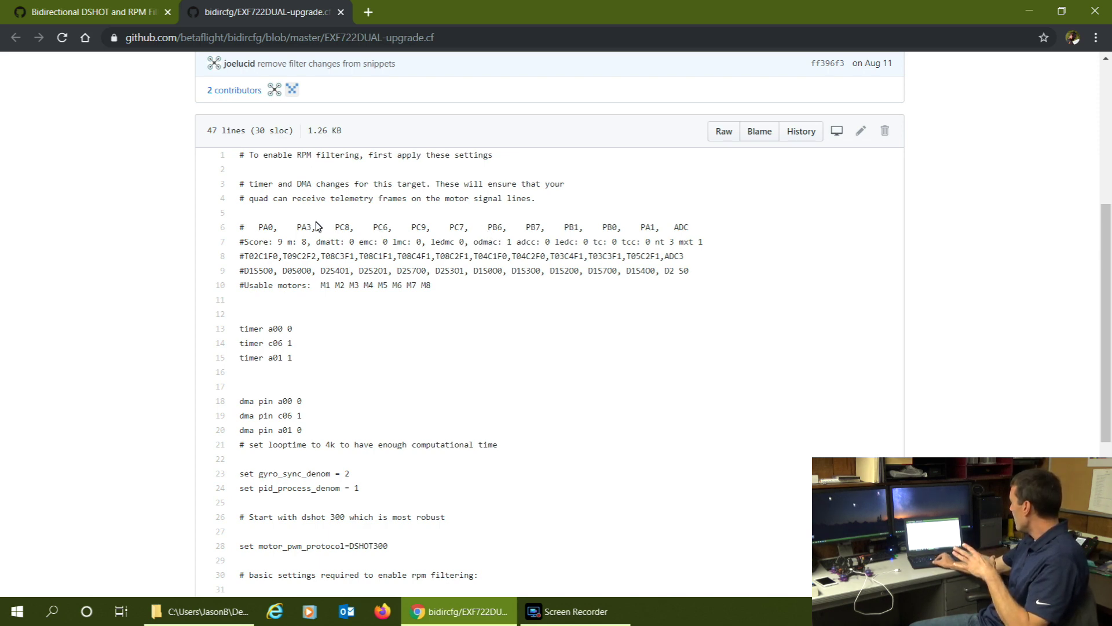
{"action": "left_click", "coordinate": [723, 131]}
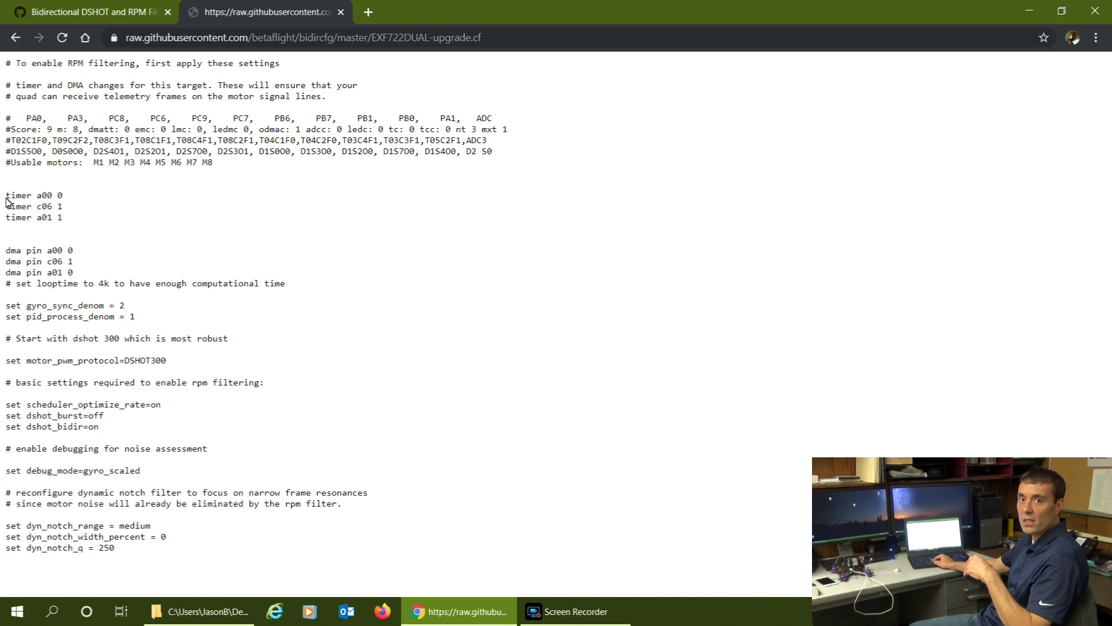
- Review the raw snippet's timer, DMA pin, loop time, RPM filtering, debug mode and dynamic notch commands
{"action": "left_click_drag", "start_coordinate": [6, 197], "coordinate": [63, 219]}
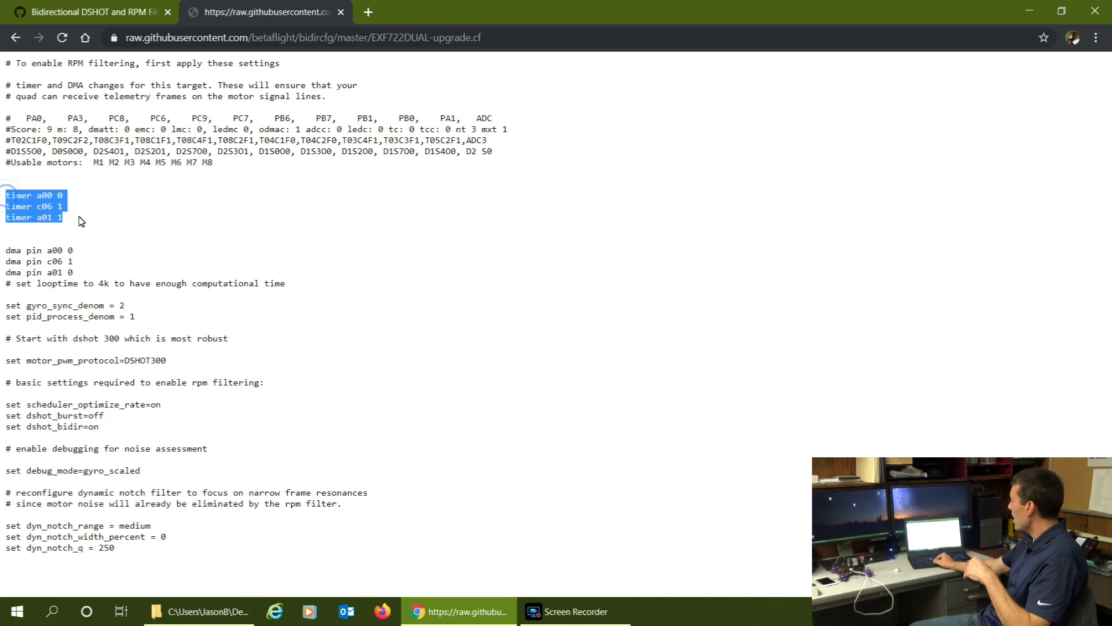
{"action": "left_click_drag", "start_coordinate": [6, 251], "coordinate": [87, 273]}
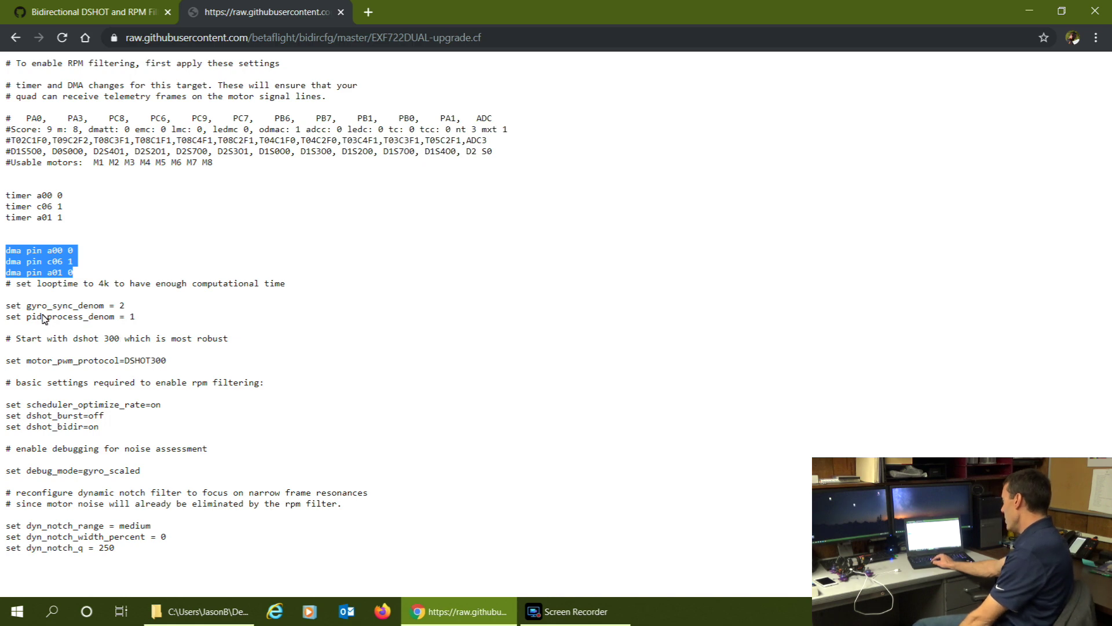
{"action": "left_click_drag", "start_coordinate": [7, 308], "coordinate": [161, 325]}
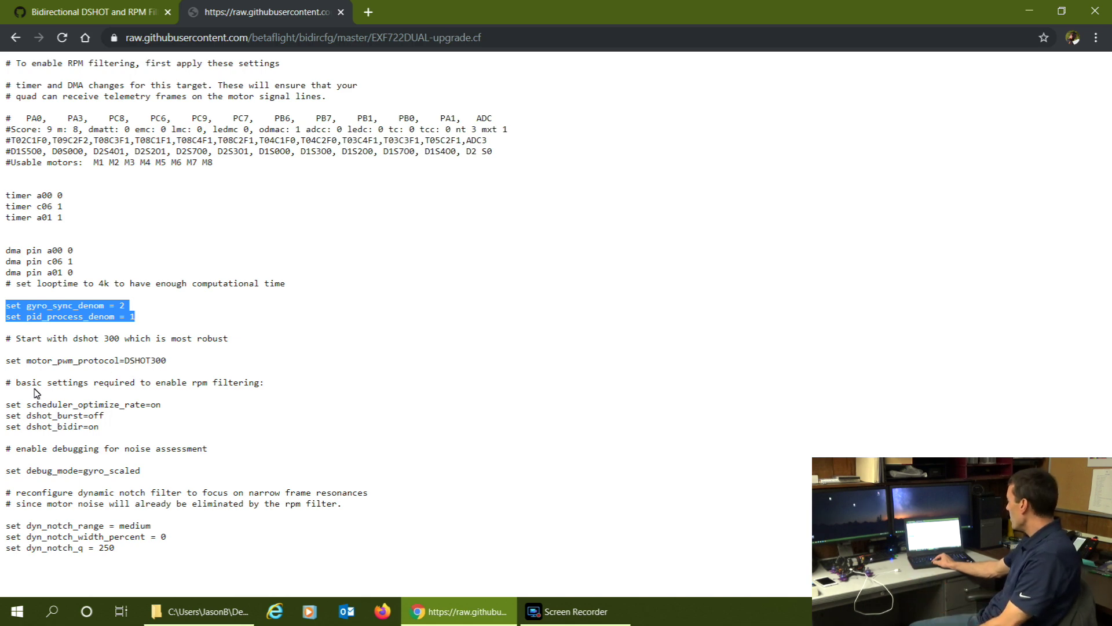
{"action": "left_click_drag", "start_coordinate": [11, 405], "coordinate": [155, 434]}
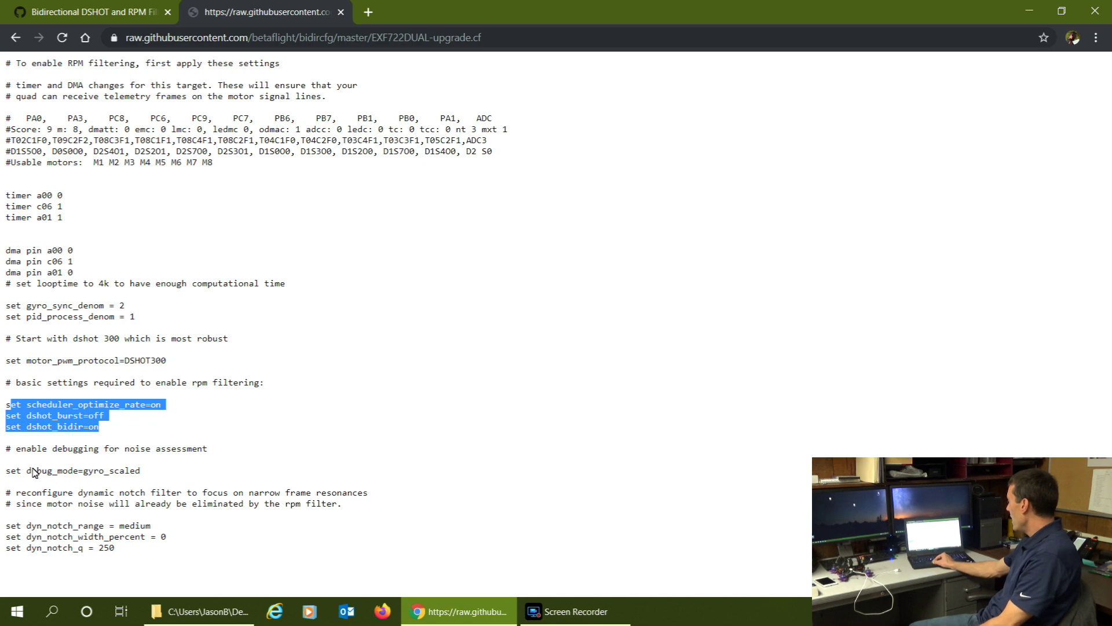
{"action": "left_click_drag", "start_coordinate": [31, 471], "coordinate": [146, 472]}
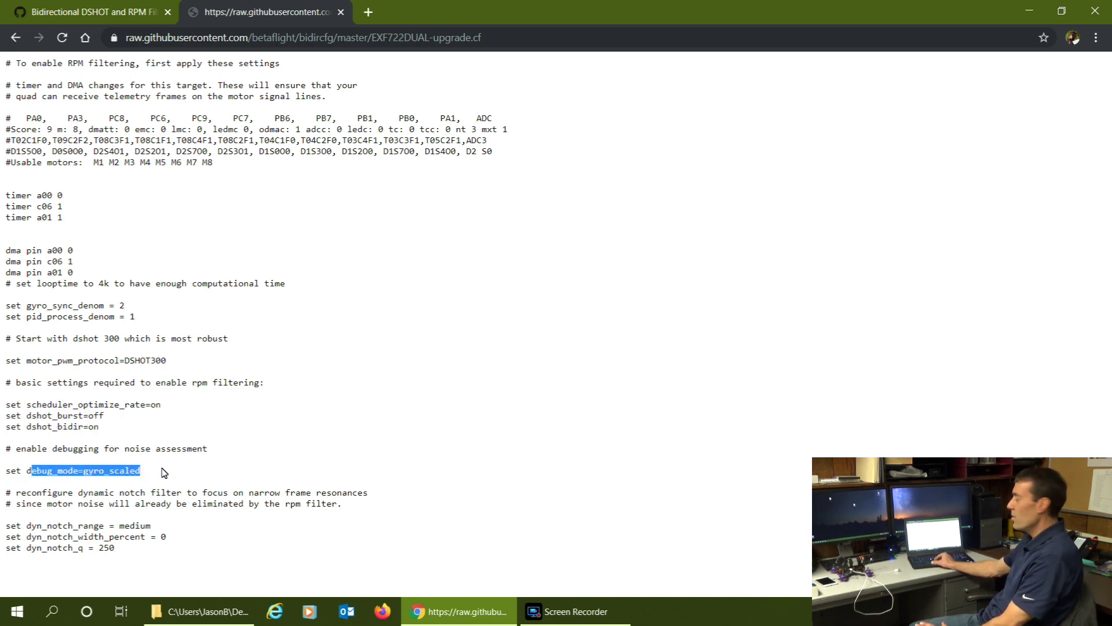
{"action": "left_click_drag", "start_coordinate": [10, 526], "coordinate": [240, 554]}
{"action": "left_click", "coordinate": [240, 555]}
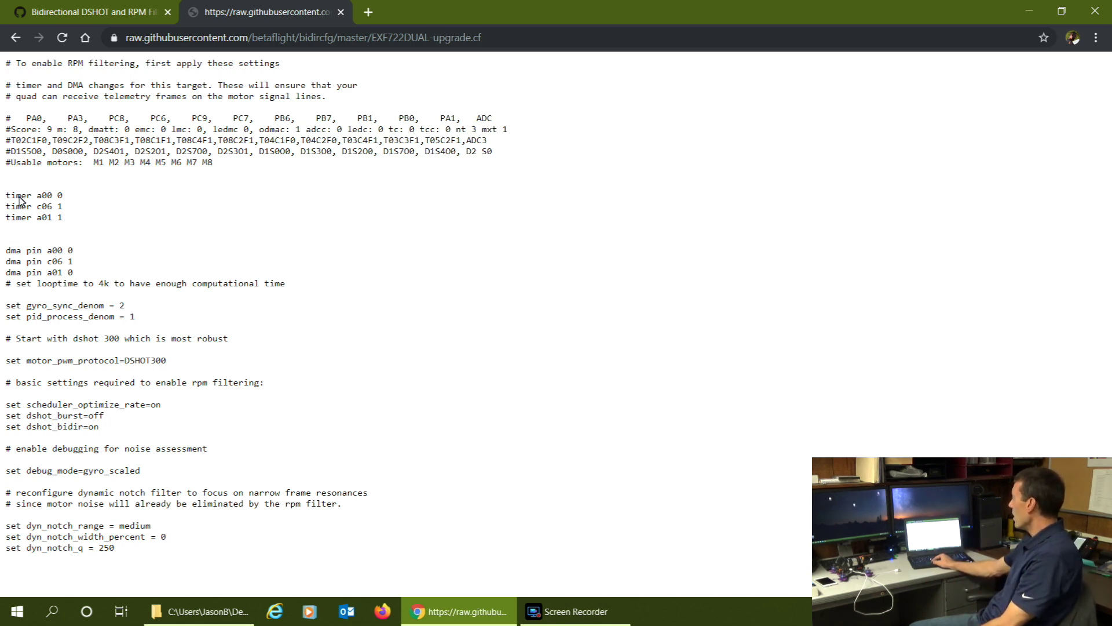
{"action": "left_click_drag", "start_coordinate": [6, 197], "coordinate": [133, 270]}
{"action": "left_click", "coordinate": [182, 212]}
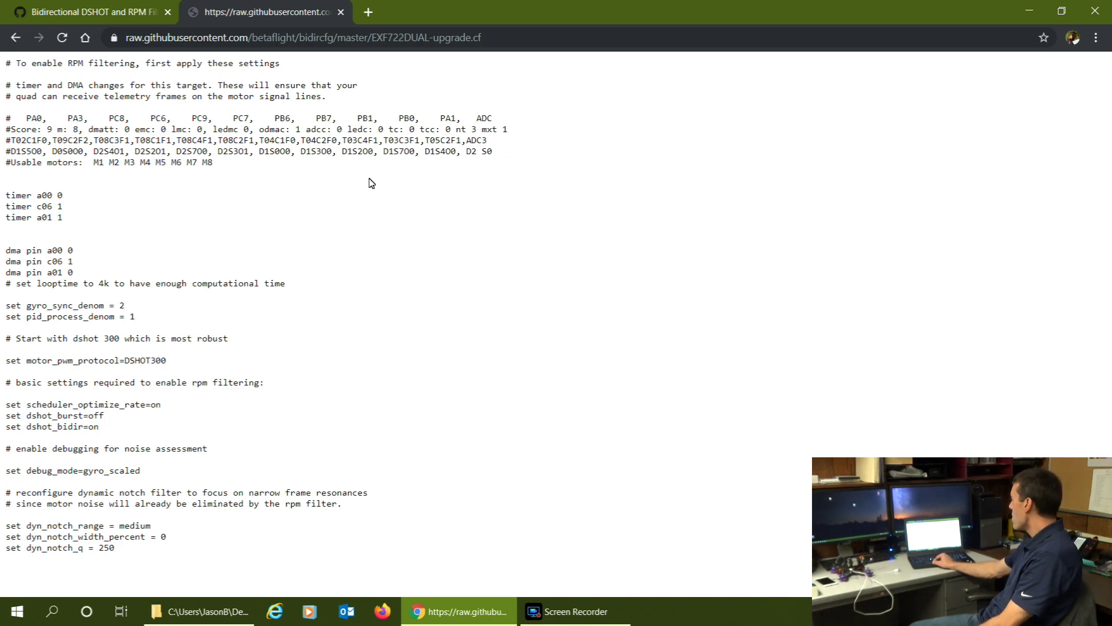
- Return to the Bidirectional DSHOT and RPM Filter wiki page and review it from the introduction to the supported targets snippets
{"action": "left_click", "coordinate": [107, 9]}
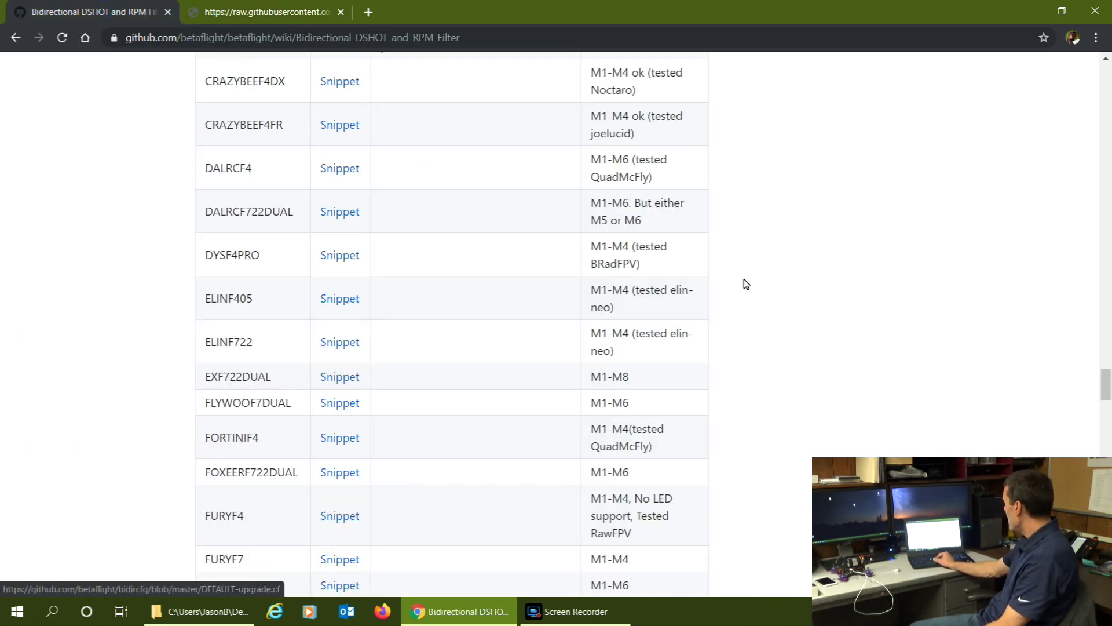
{"action": "left_click_drag", "start_coordinate": [1104, 385], "coordinate": [1106, 84]}
{"action": "scroll", "coordinate": [1101, 116], "scroll_direction": "down", "scroll_amount": 5}
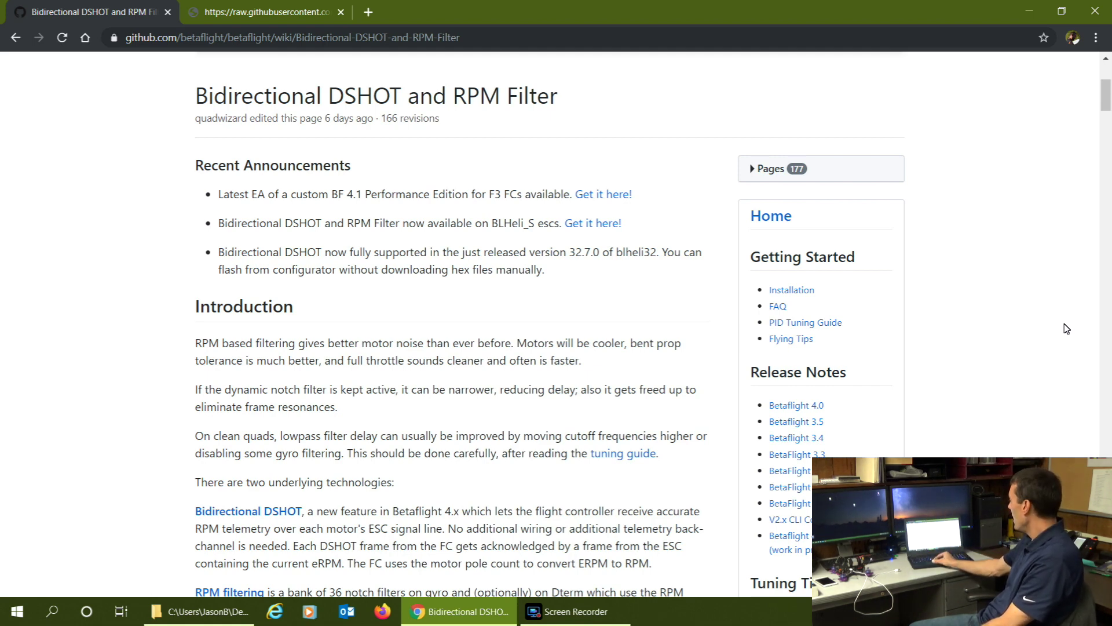
{"action": "scroll", "coordinate": [1106, 104], "scroll_direction": "down", "scroll_amount": 2}
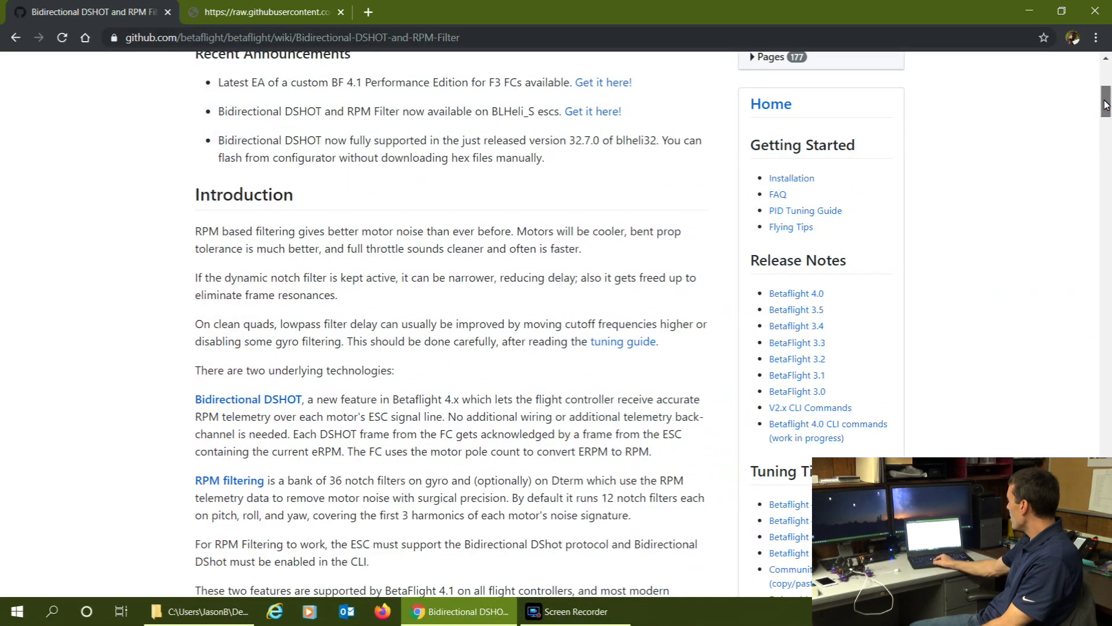
{"action": "left_click_drag", "start_coordinate": [1105, 104], "coordinate": [1105, 112]}
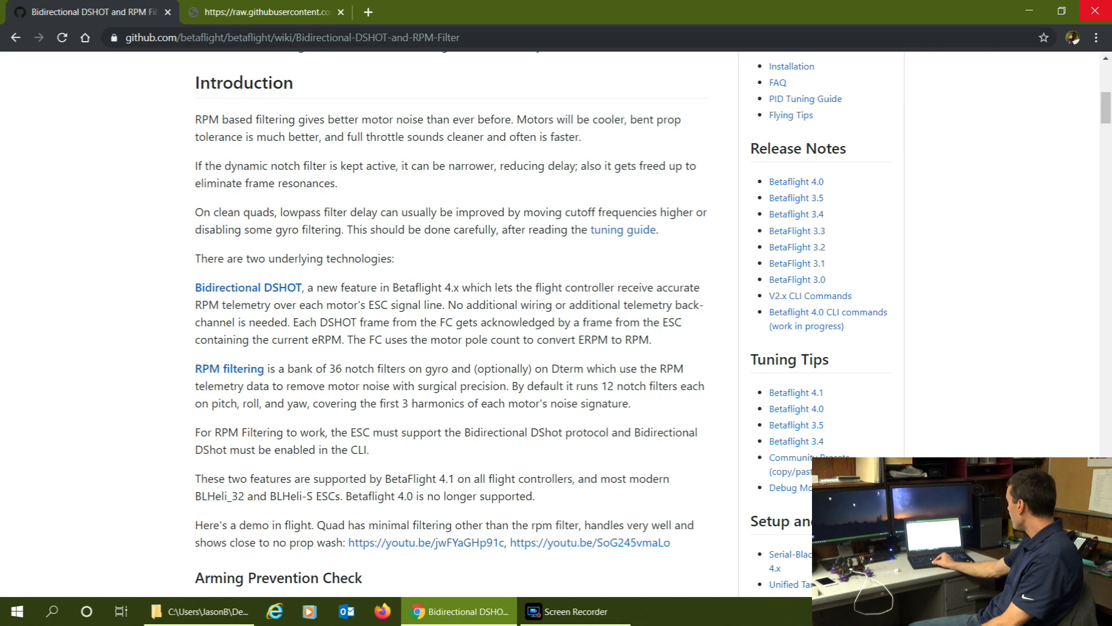
{"action": "left_click_drag", "start_coordinate": [1106, 110], "coordinate": [1106, 353]}
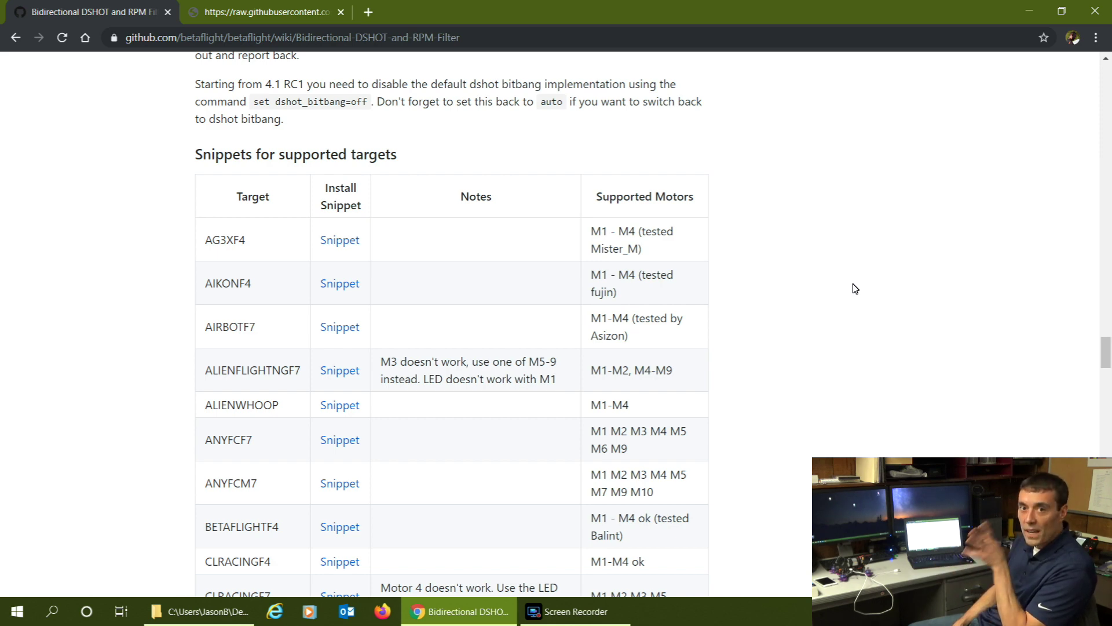
- Switch to Betaflight Configurator by launching it from the desktop and connect to the flight controller
{"action": "key", "text": "super+d"}
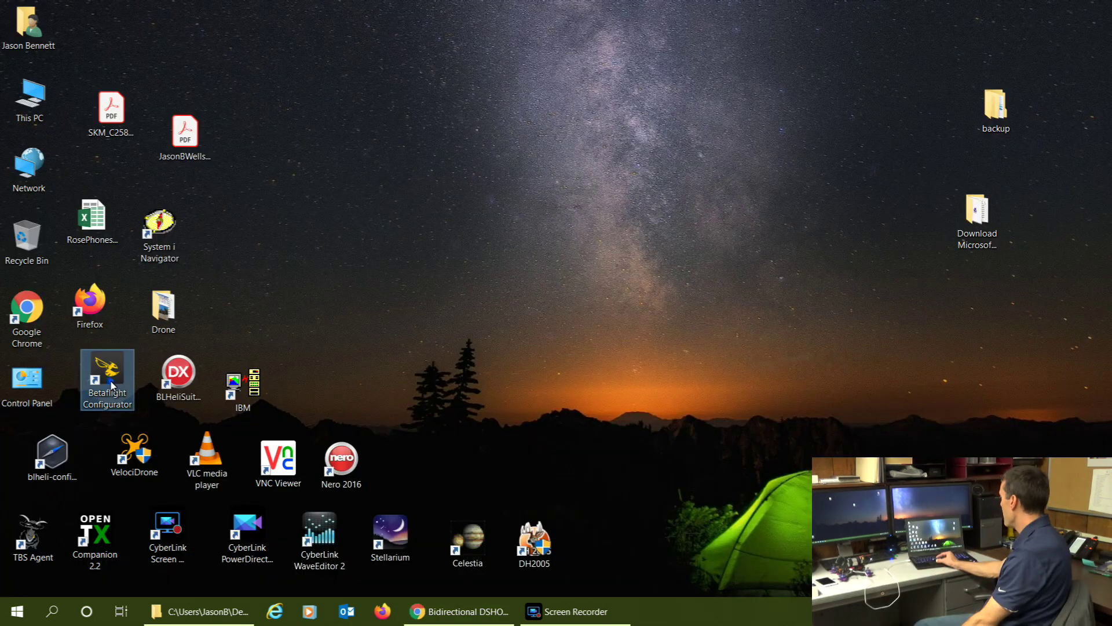
{"action": "double_click", "coordinate": [106, 372]}
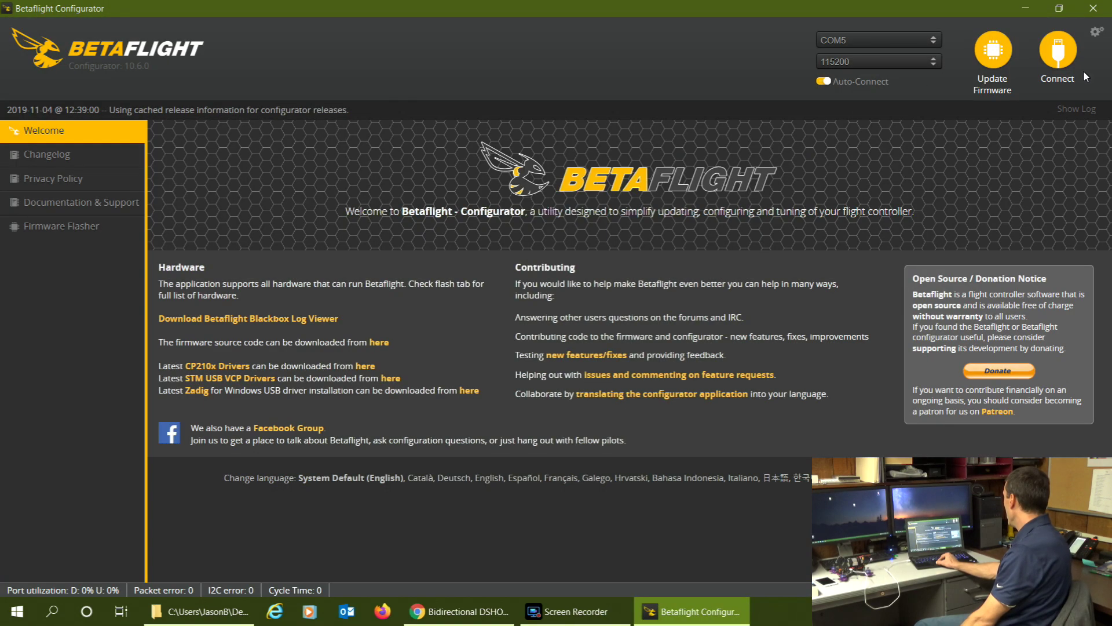
{"action": "left_click", "coordinate": [1066, 47]}
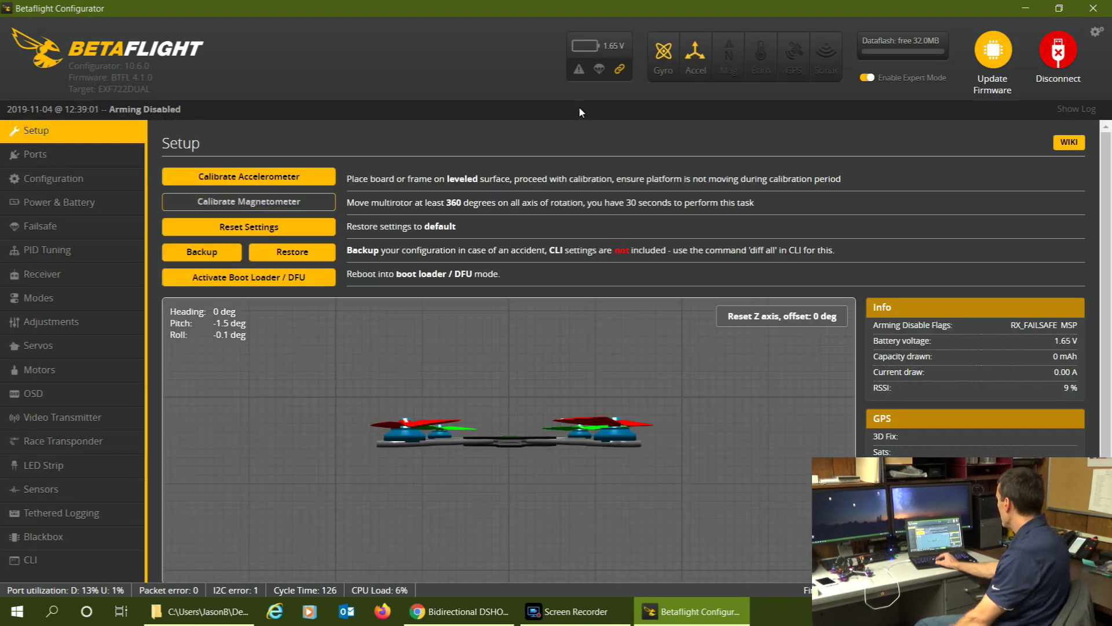
- Set the UART5 sensor input to ESC in the Ports settings
{"action": "left_click", "coordinate": [112, 158]}
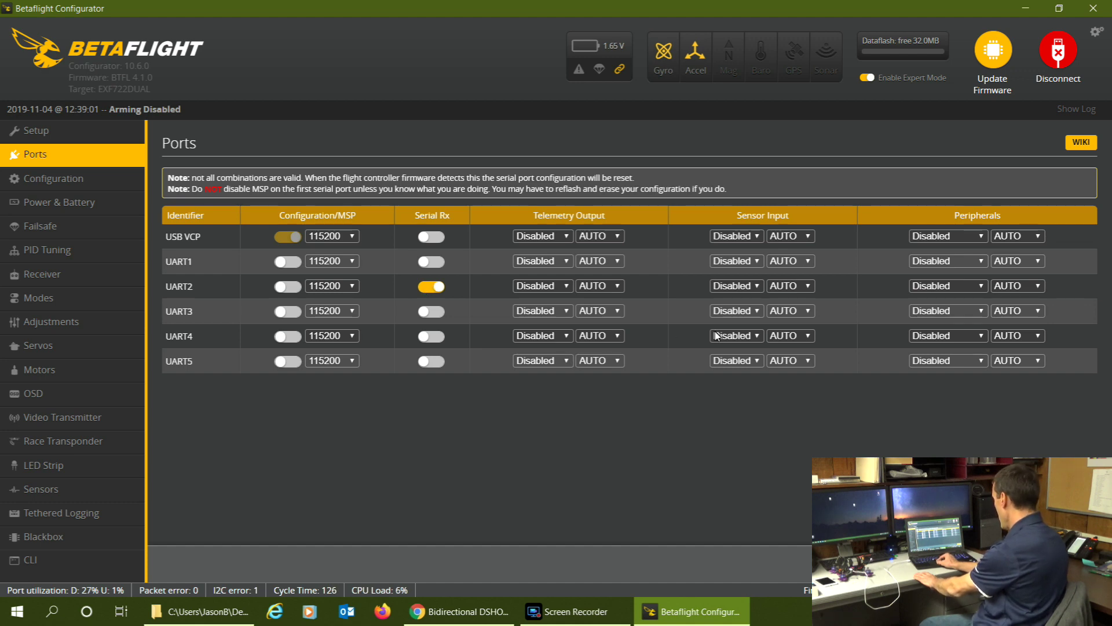
{"action": "left_click", "coordinate": [734, 362]}
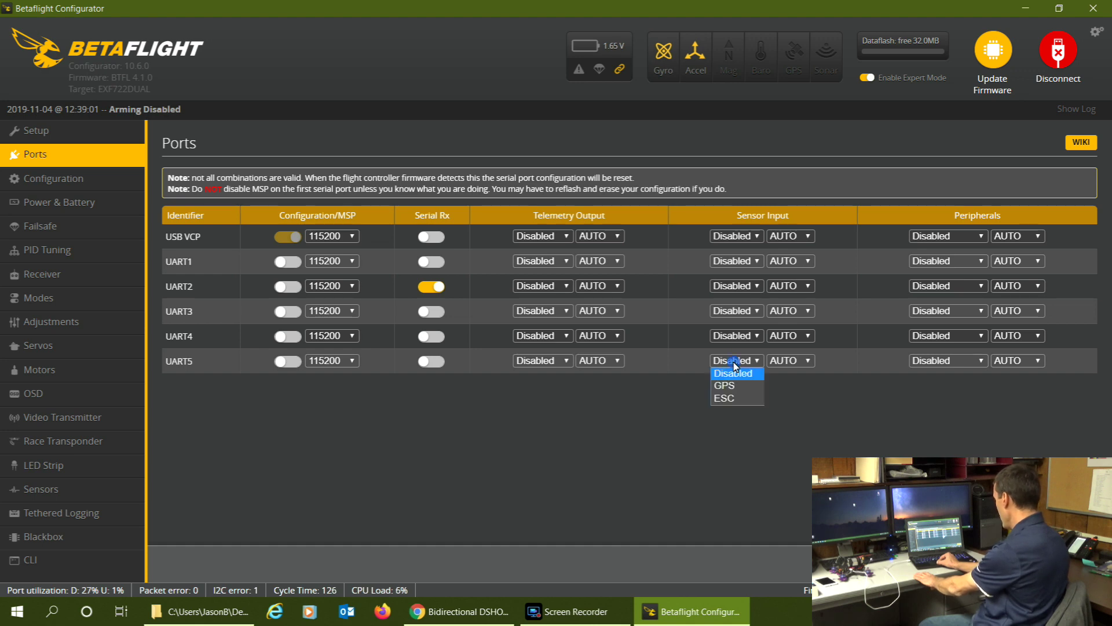
{"action": "left_click", "coordinate": [729, 400]}
- Switch to File Explorer and check the earlier port settings in PortsPre.jpg from Drone\R1\Tune\4_1\official
{"action": "left_click", "coordinate": [1026, 9]}
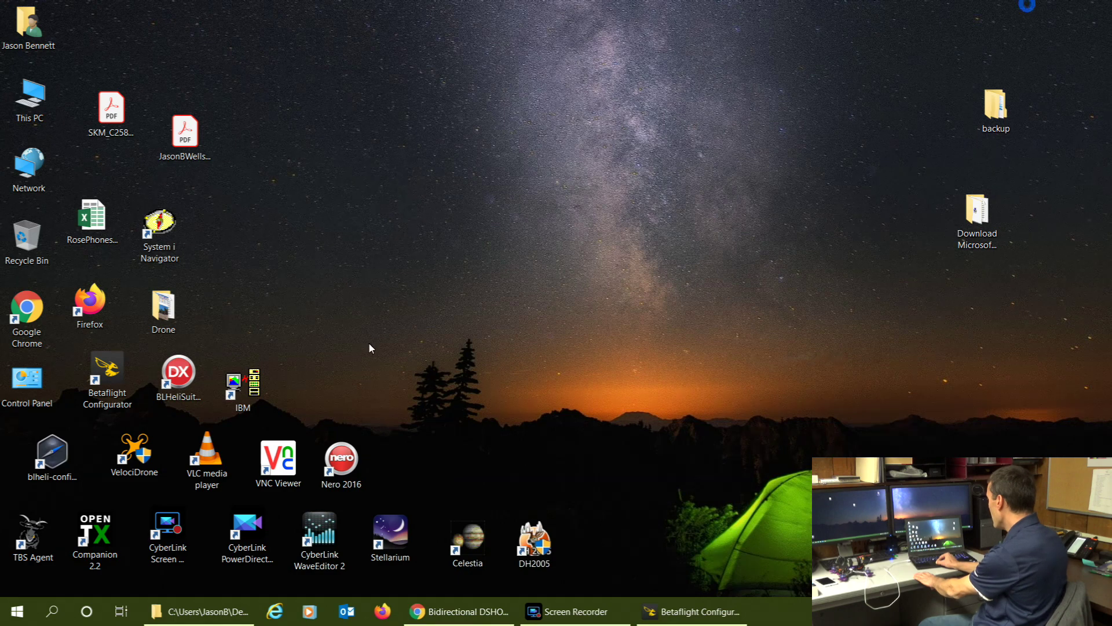
{"action": "double_click", "coordinate": [157, 325]}
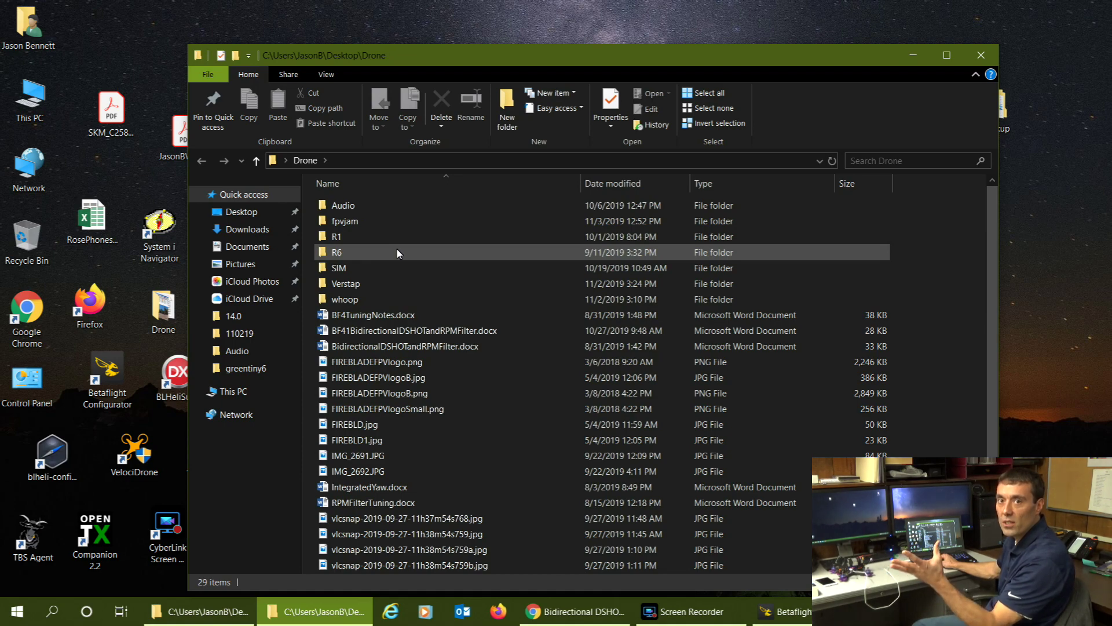
{"action": "left_click", "coordinate": [370, 238]}
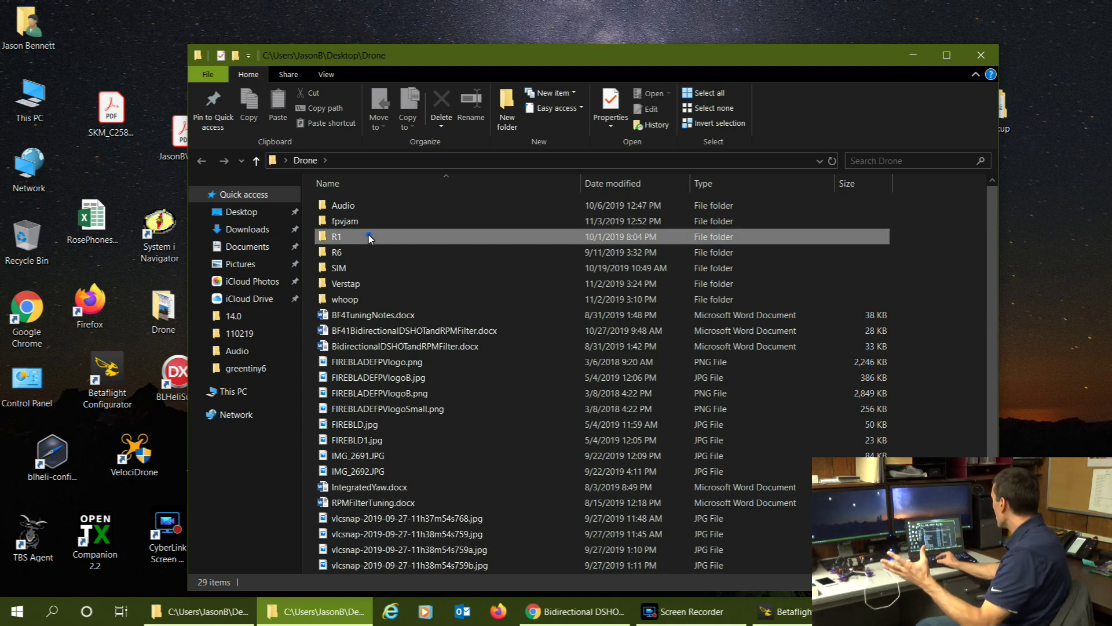
{"action": "double_click", "coordinate": [371, 238]}
{"action": "double_click", "coordinate": [361, 208]}
{"action": "left_click", "coordinate": [356, 212]}
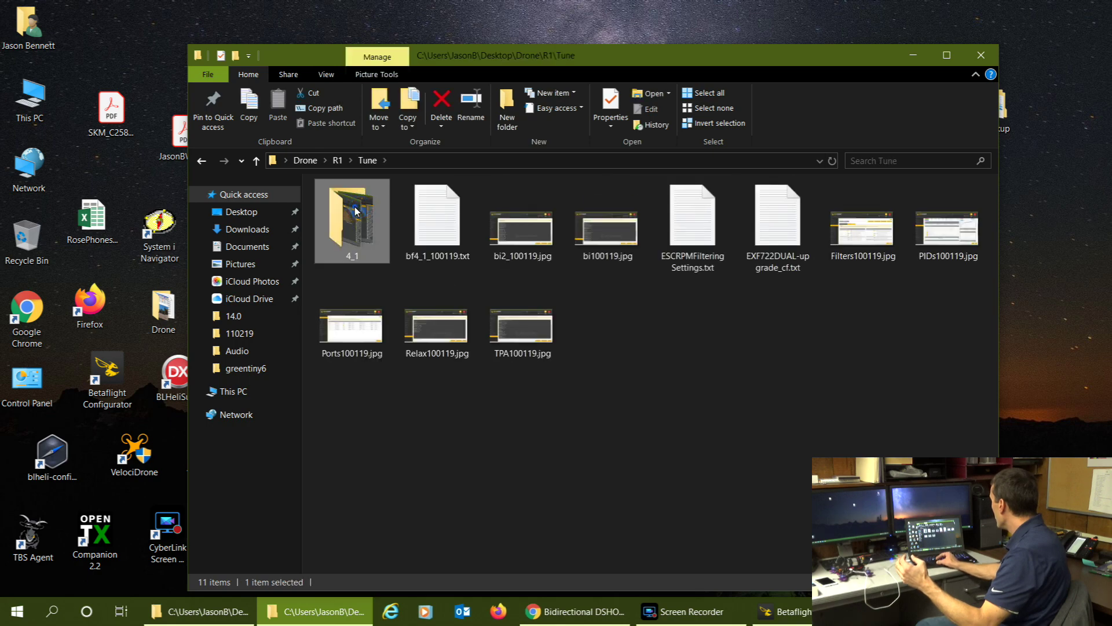
{"action": "double_click", "coordinate": [356, 212]}
{"action": "double_click", "coordinate": [350, 212]}
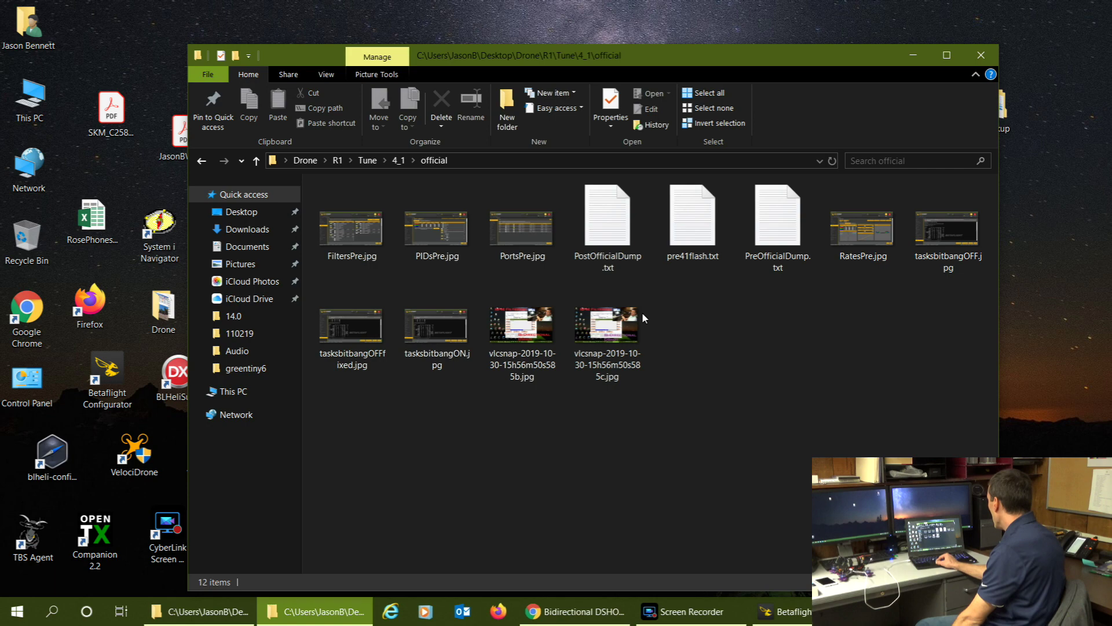
{"action": "double_click", "coordinate": [525, 226]}
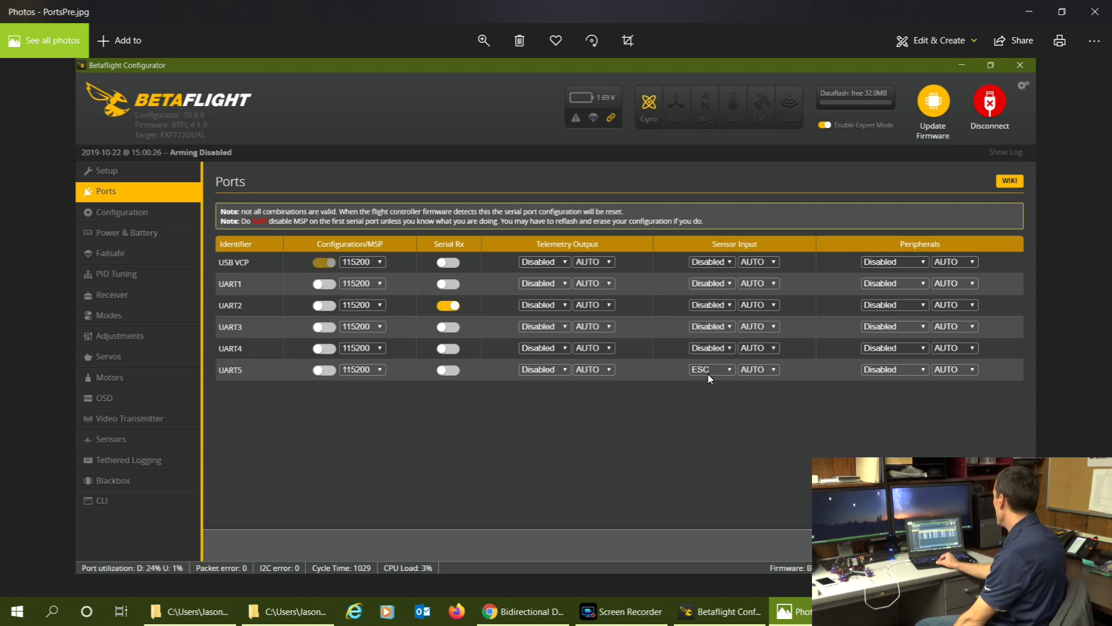
{"action": "left_click", "coordinate": [1029, 12]}
- Switch back to Betaflight Configurator, turn on reversed motor direction and set the ESC/Motor protocol to DSHOT300
{"action": "left_click", "coordinate": [722, 611]}
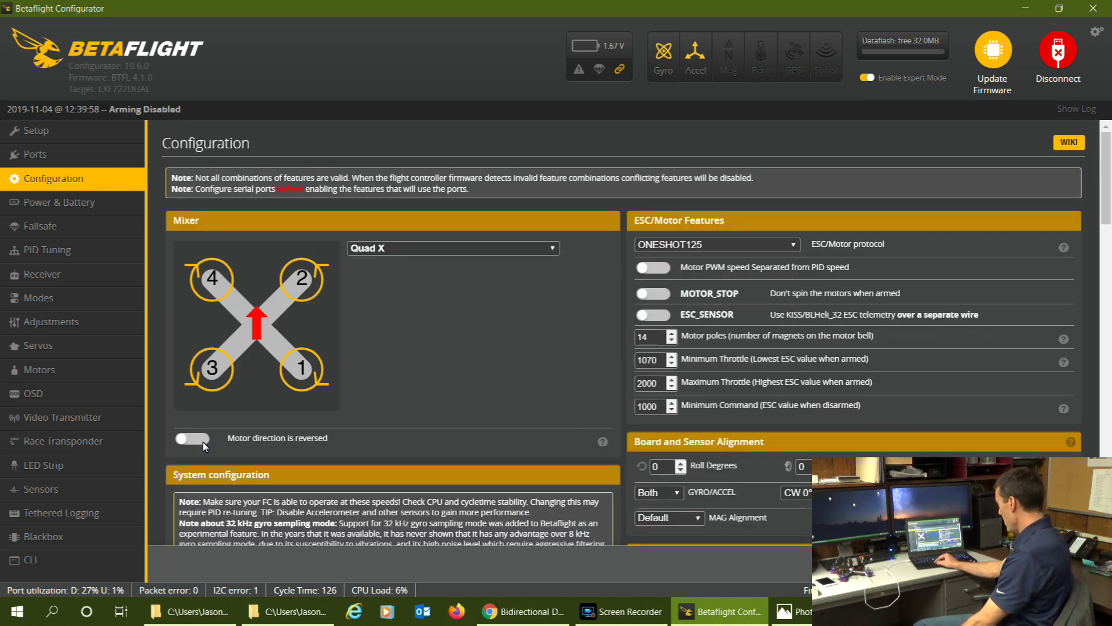
{"action": "left_click", "coordinate": [202, 440]}
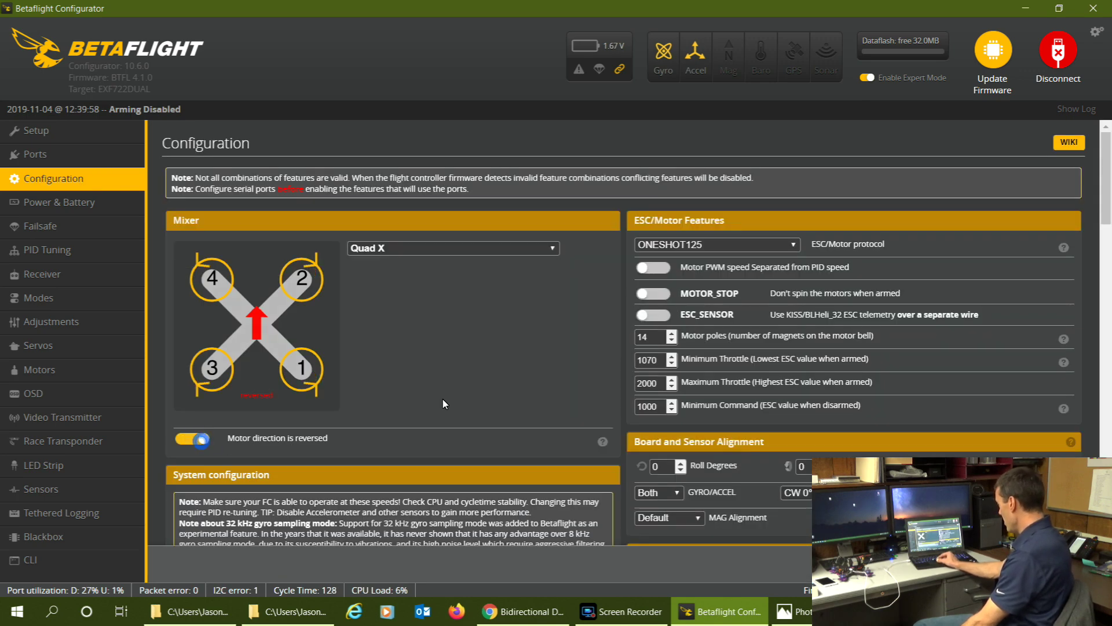
{"action": "left_click", "coordinate": [795, 248]}
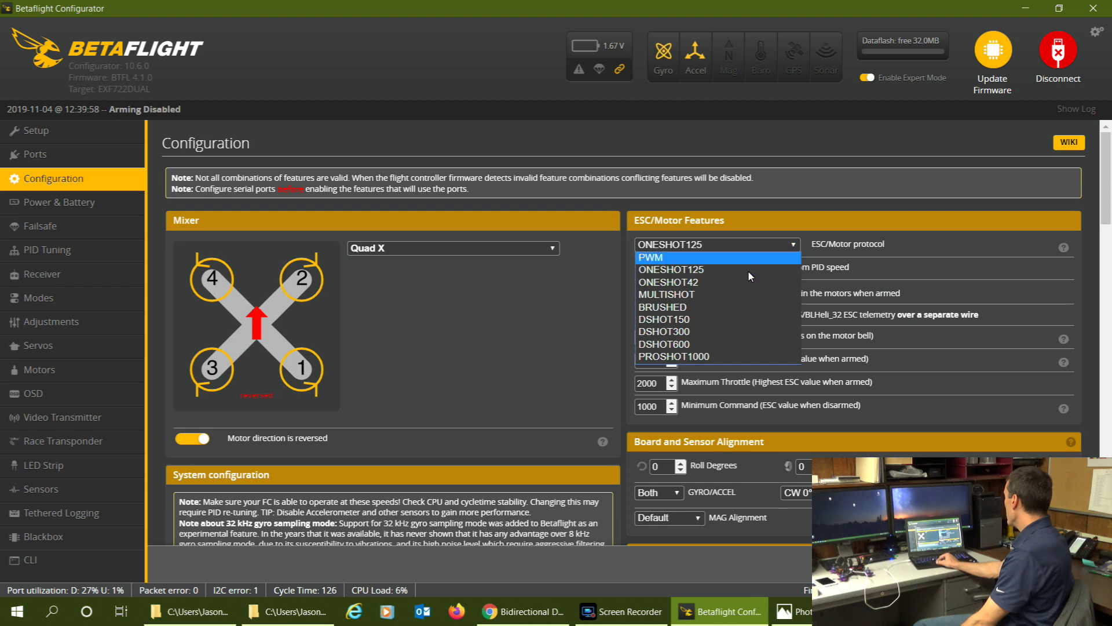
{"action": "left_click", "coordinate": [697, 329]}
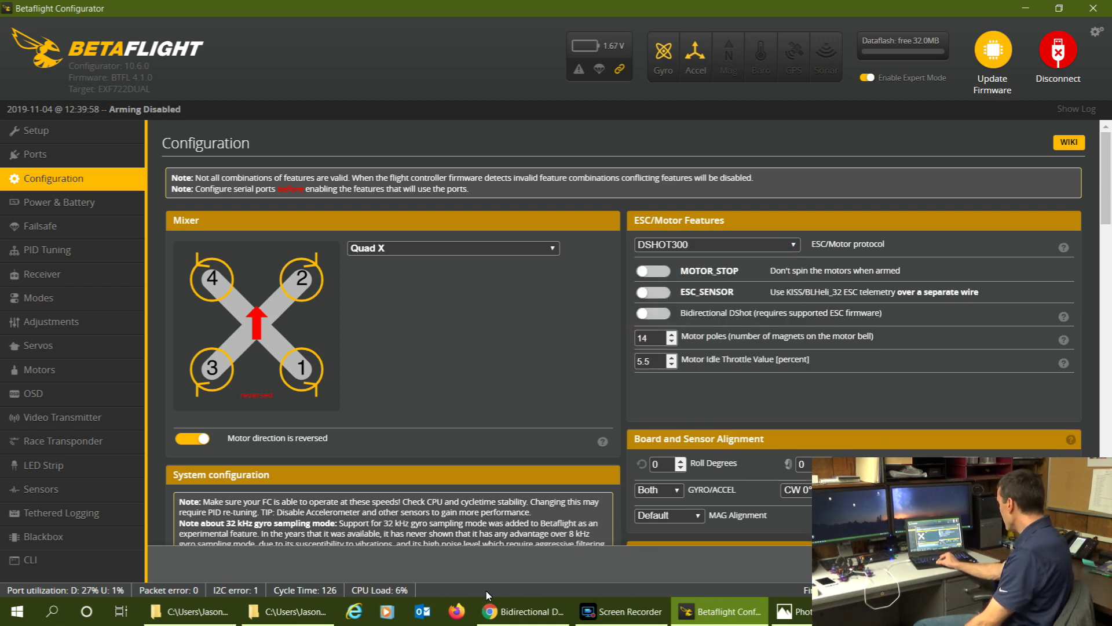
- Switch to Chrome, read the Bidirectional DSHOT and RPM Filter wiki on DShot rates, config verification and loop times, and return to Betaflight Configurator
{"action": "left_click", "coordinate": [521, 611]}
{"action": "scroll", "coordinate": [1094, 300], "scroll_direction": "up", "scroll_amount": 10}
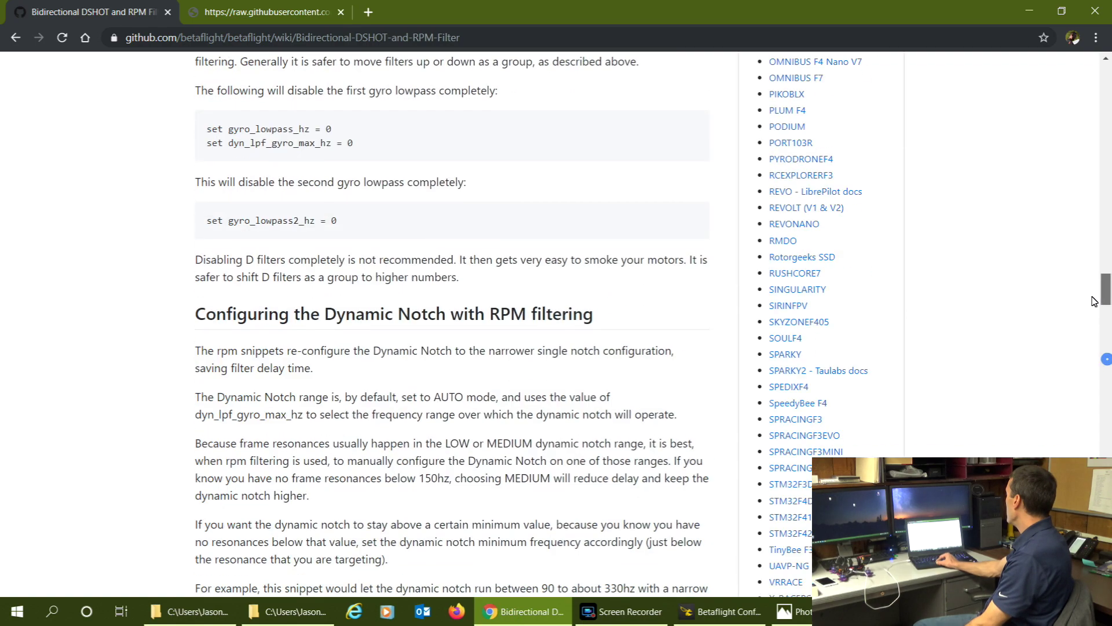
{"action": "scroll", "coordinate": [1094, 301], "scroll_direction": "up", "scroll_amount": 20}
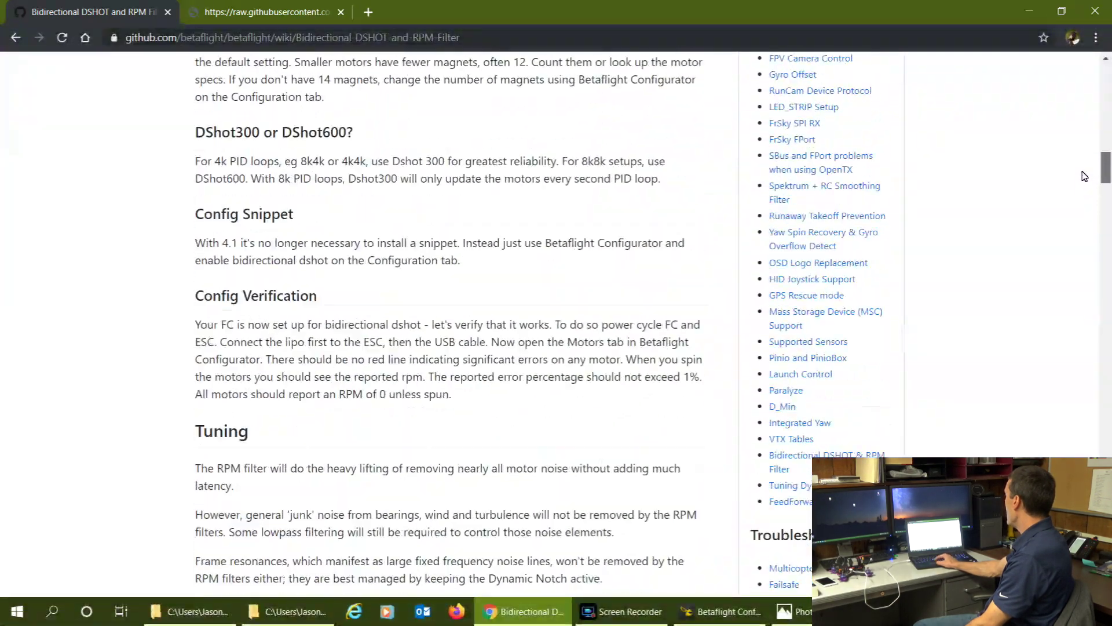
{"action": "scroll", "coordinate": [1085, 176], "scroll_direction": "up", "scroll_amount": 5}
{"action": "scroll", "coordinate": [1084, 180], "scroll_direction": "down", "scroll_amount": 6}
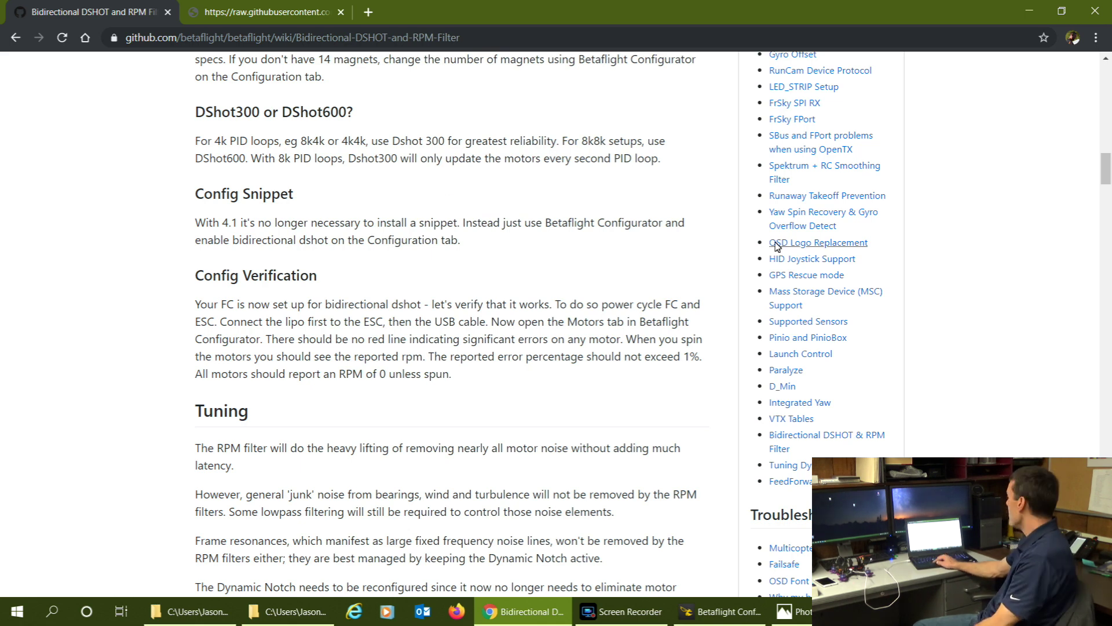
{"action": "left_click_drag", "start_coordinate": [1108, 171], "coordinate": [1107, 458]}
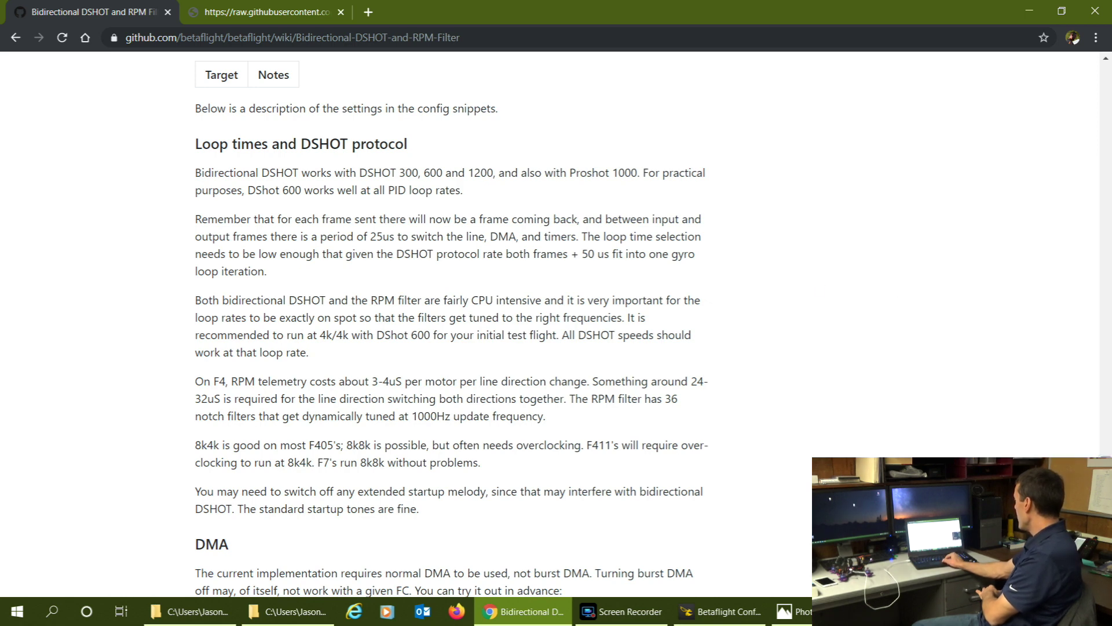
{"action": "right_click", "coordinate": [928, 290]}
{"action": "left_click", "coordinate": [1030, 6]}
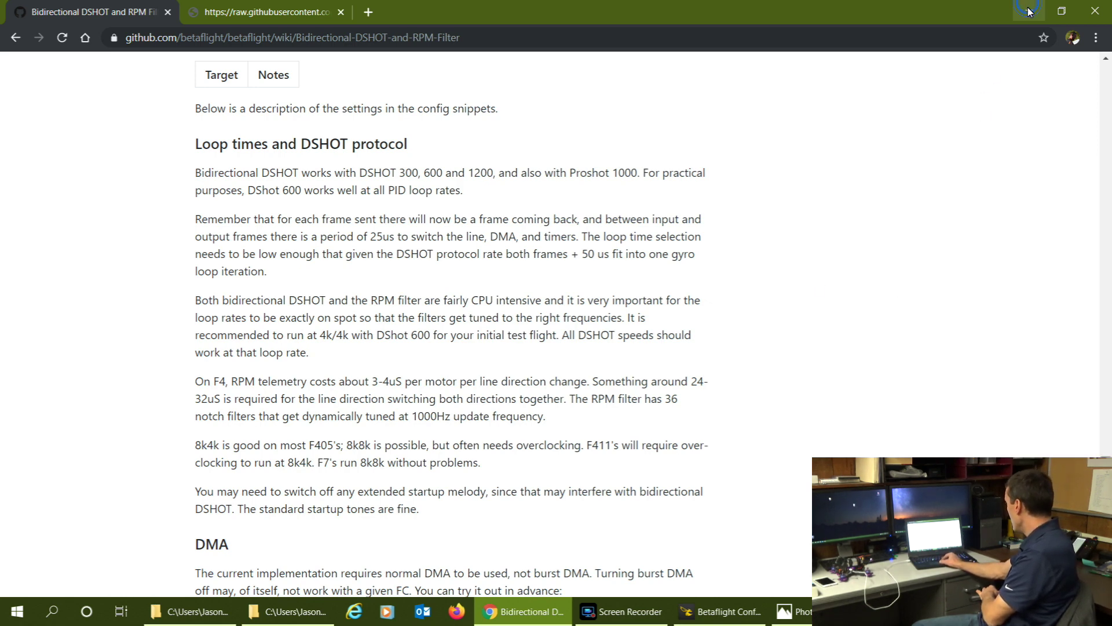
{"action": "left_click", "coordinate": [1029, 10]}
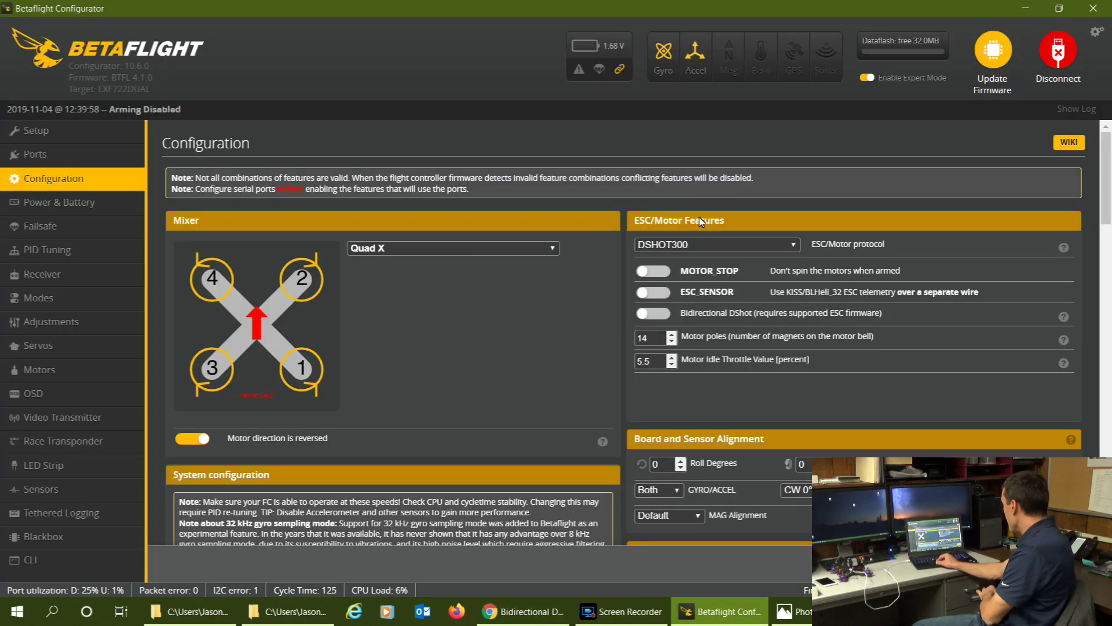
- Enable ESC_SENSOR and Bidirectional DShot, and set the Motor Idle Throttle Value to 4 percent
{"action": "left_click", "coordinate": [661, 293]}
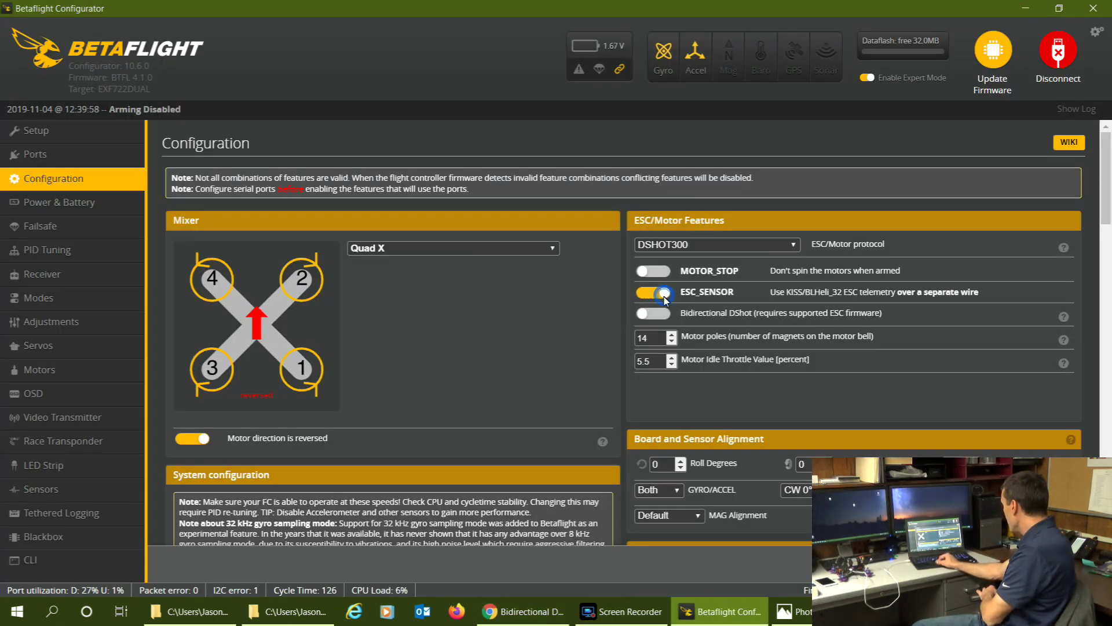
{"action": "left_click", "coordinate": [663, 313]}
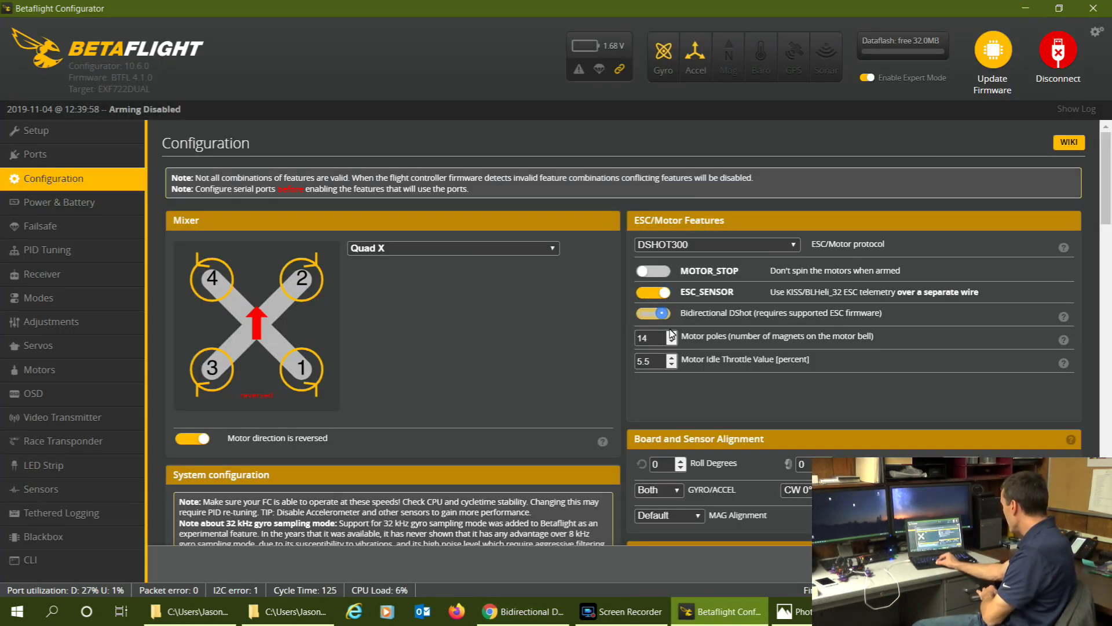
{"action": "double_click", "coordinate": [658, 361]}
{"action": "type", "text": "4"}
{"action": "left_click", "coordinate": [551, 339]}
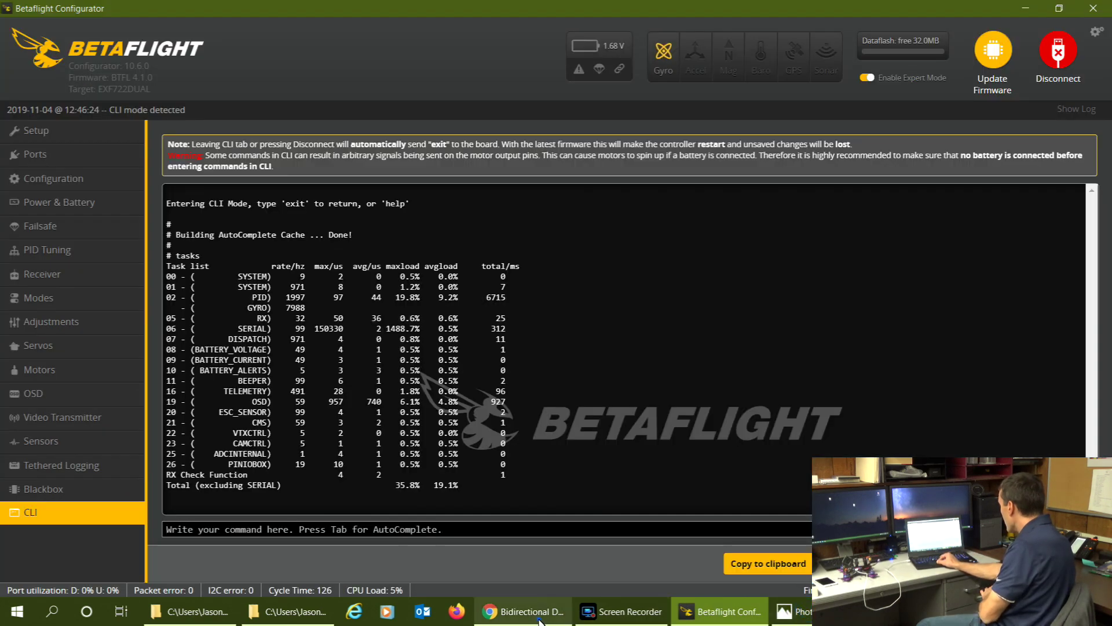
- Switch to Chrome, copy "timer a00 0" from EXF722DUAL-upgrade.cf, and run it in the Betaflight Configurator CLI
{"action": "left_click", "coordinate": [539, 619]}
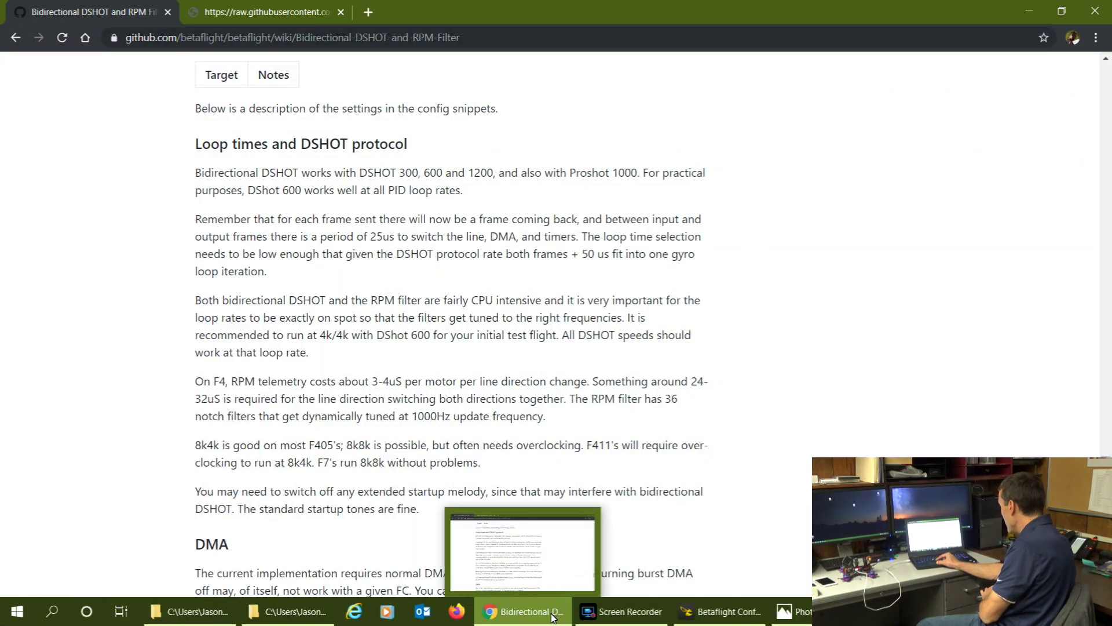
{"action": "left_click", "coordinate": [269, 12]}
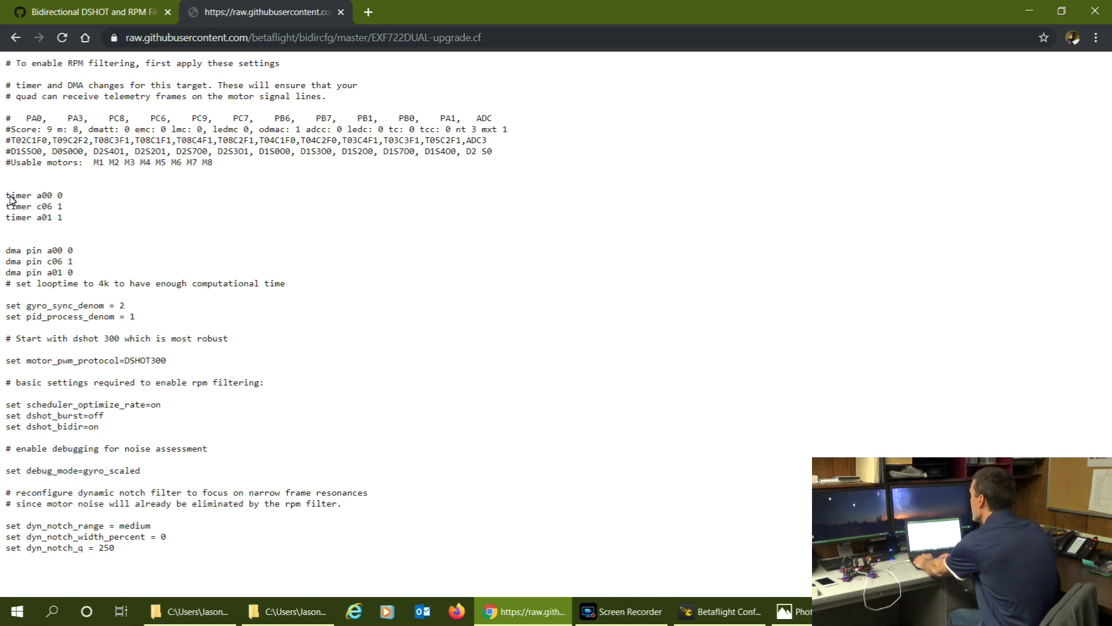
{"action": "left_click_drag", "start_coordinate": [8, 198], "coordinate": [74, 199]}
{"action": "key", "text": "ctrl+c"}
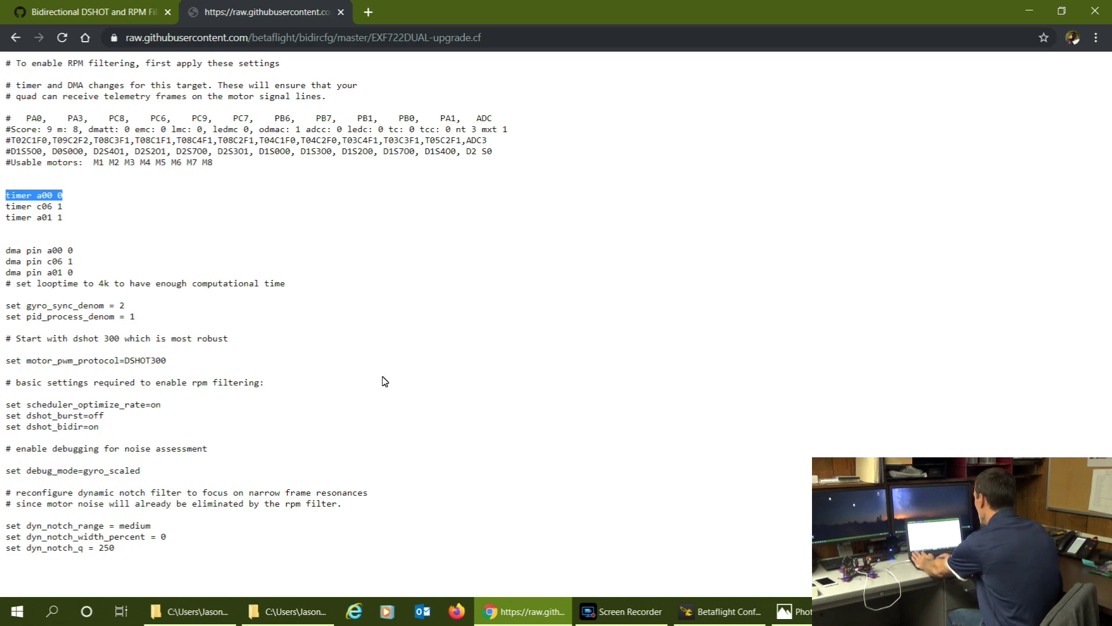
{"action": "left_click", "coordinate": [706, 619]}
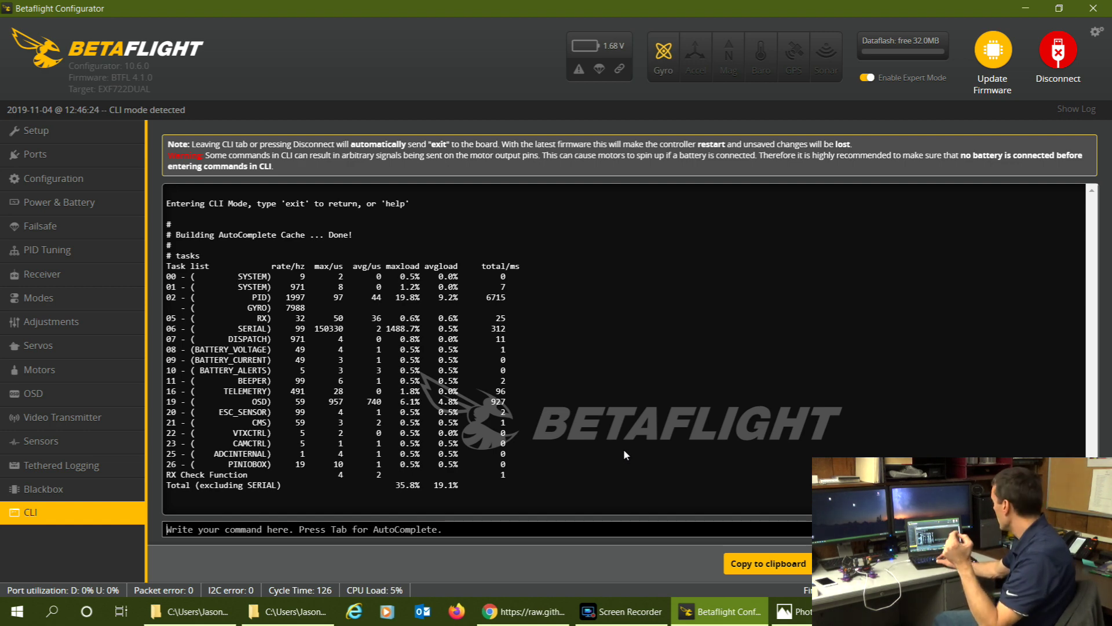
{"action": "left_click", "coordinate": [385, 527]}
{"action": "key", "text": "ctrl+v"}
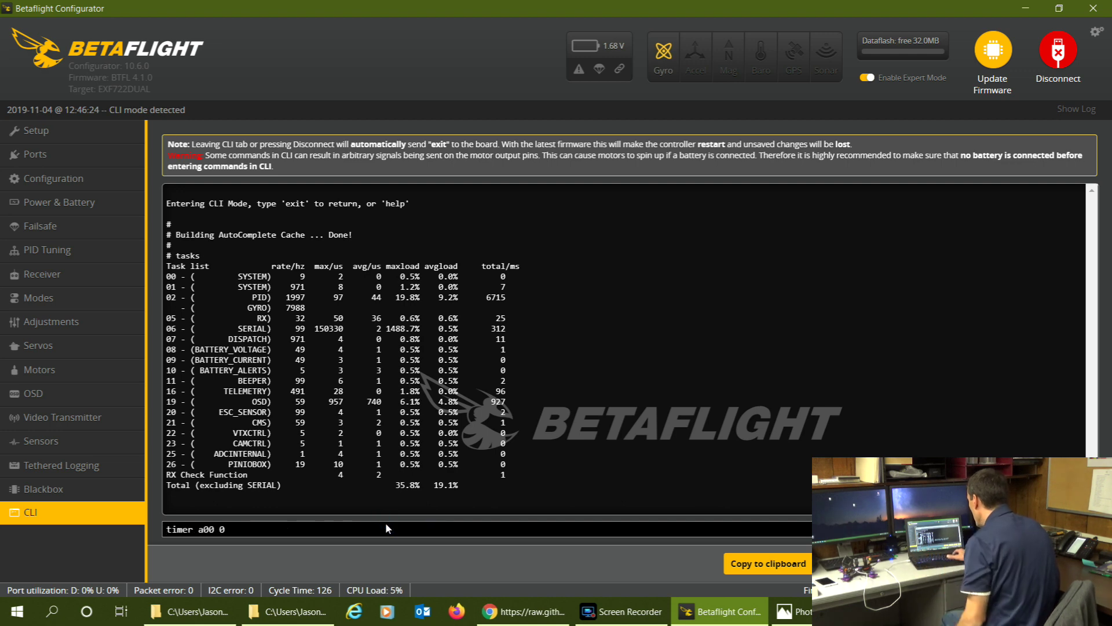
{"action": "key", "text": "Return"}
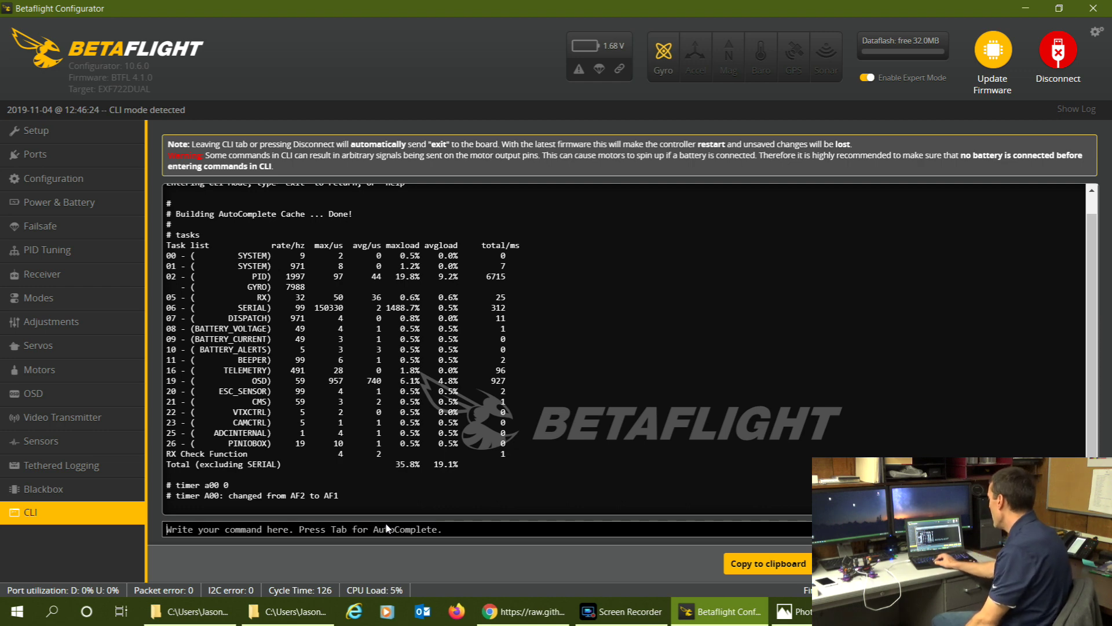
- Copy "timer c06 1" from the config file in Chrome and run it in the Betaflight Configurator CLI
{"action": "left_click", "coordinate": [525, 611]}
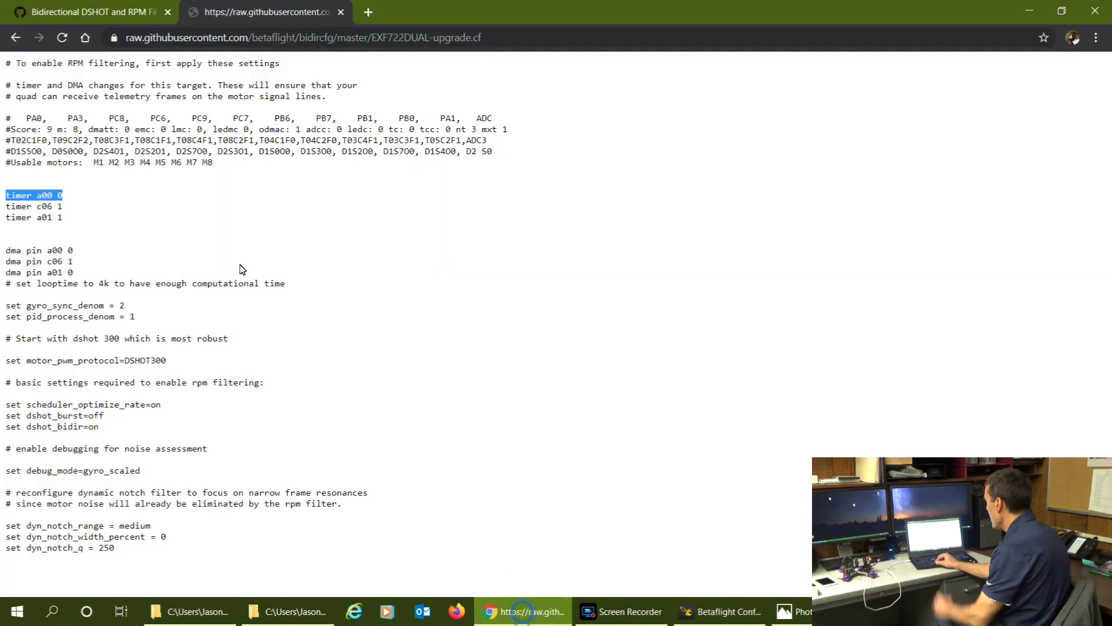
{"action": "left_click", "coordinate": [6, 207]}
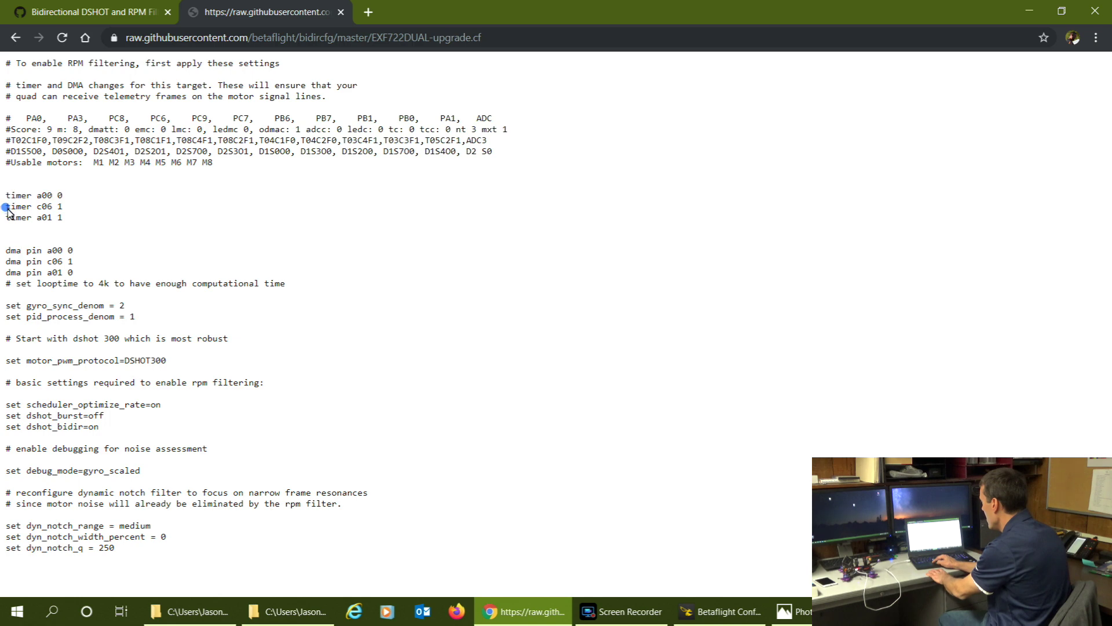
{"action": "left_click_drag", "start_coordinate": [6, 207], "coordinate": [81, 209]}
{"action": "key", "text": "ctrl+c"}
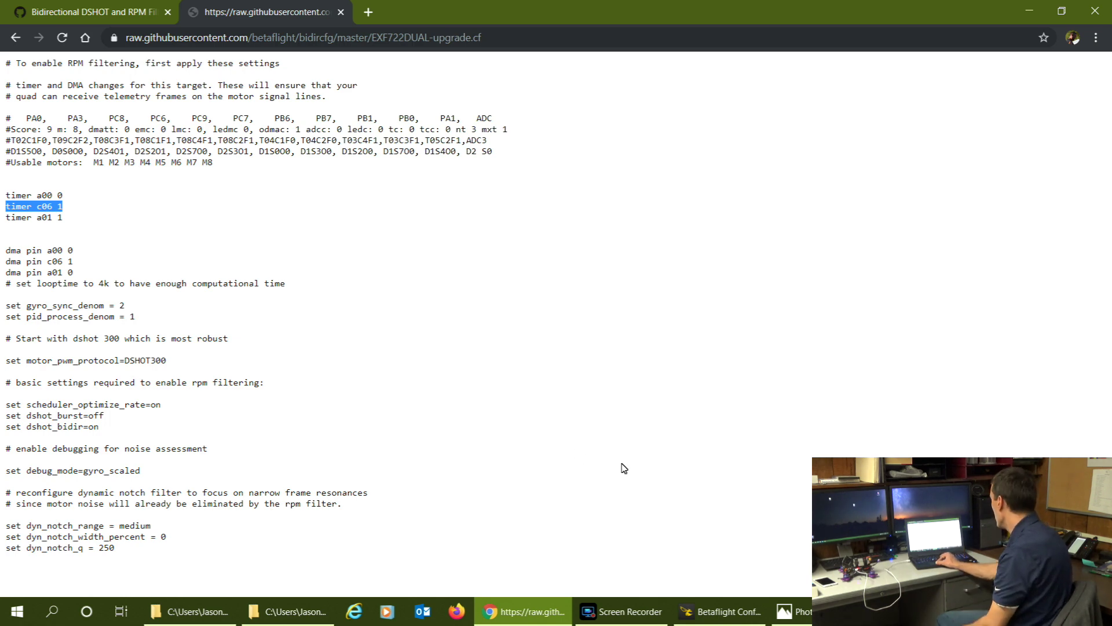
{"action": "left_click", "coordinate": [722, 611]}
{"action": "key", "text": "ctrl+v"}
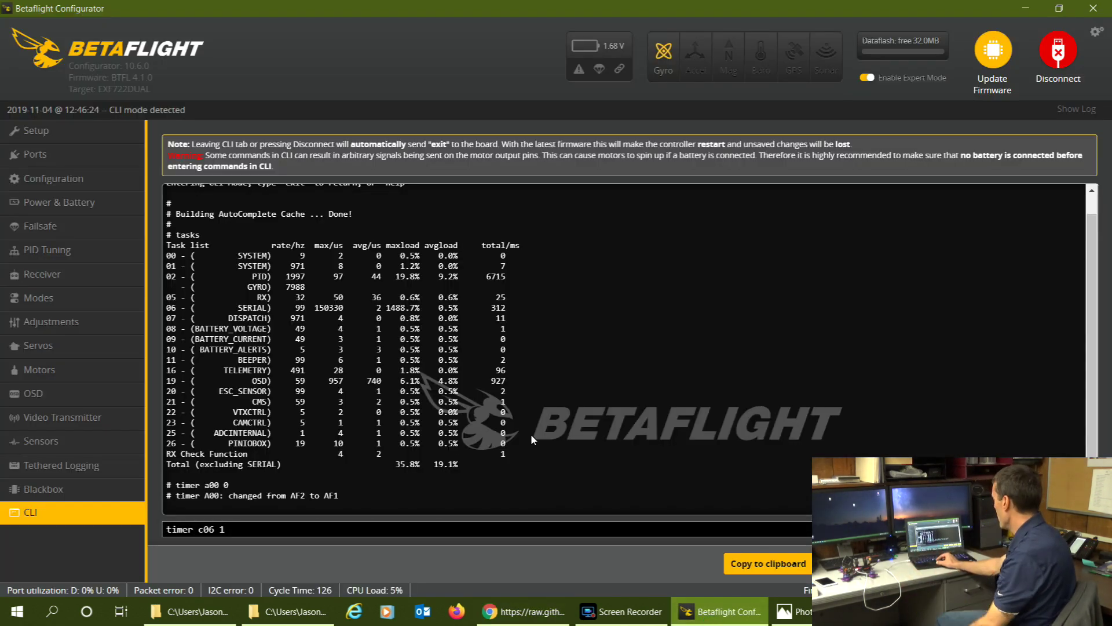
{"action": "key", "text": "Return"}
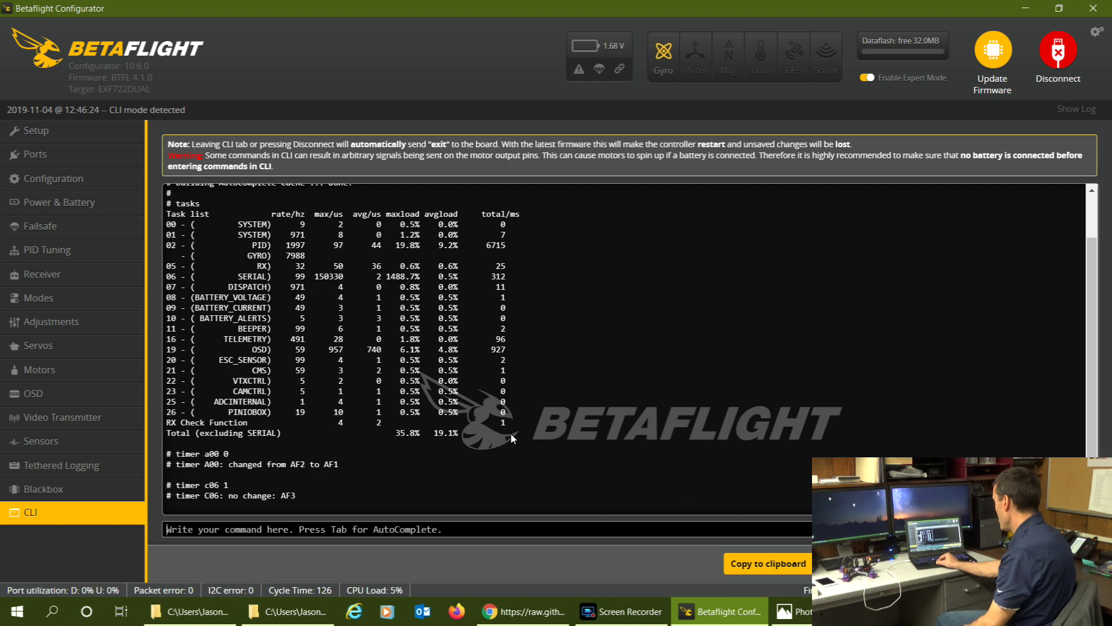
- Copy "timer a01 1" from the config file in Chrome and run it in the Betaflight Configurator CLI
{"action": "left_click", "coordinate": [525, 611]}
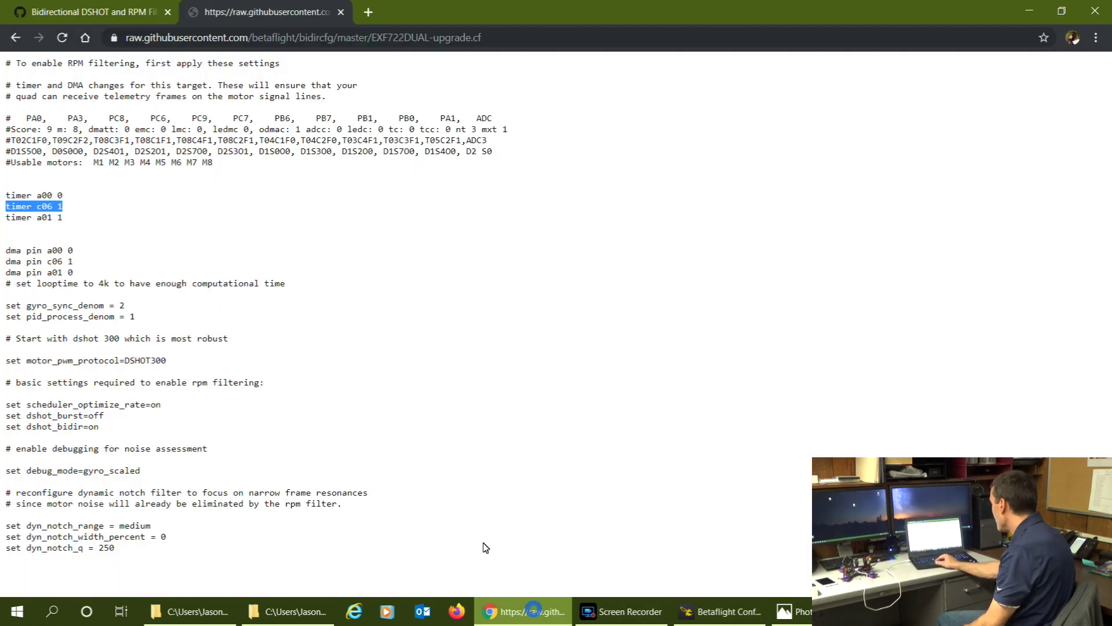
{"action": "left_click_drag", "start_coordinate": [6, 219], "coordinate": [80, 223]}
{"action": "key", "text": "ctrl+c"}
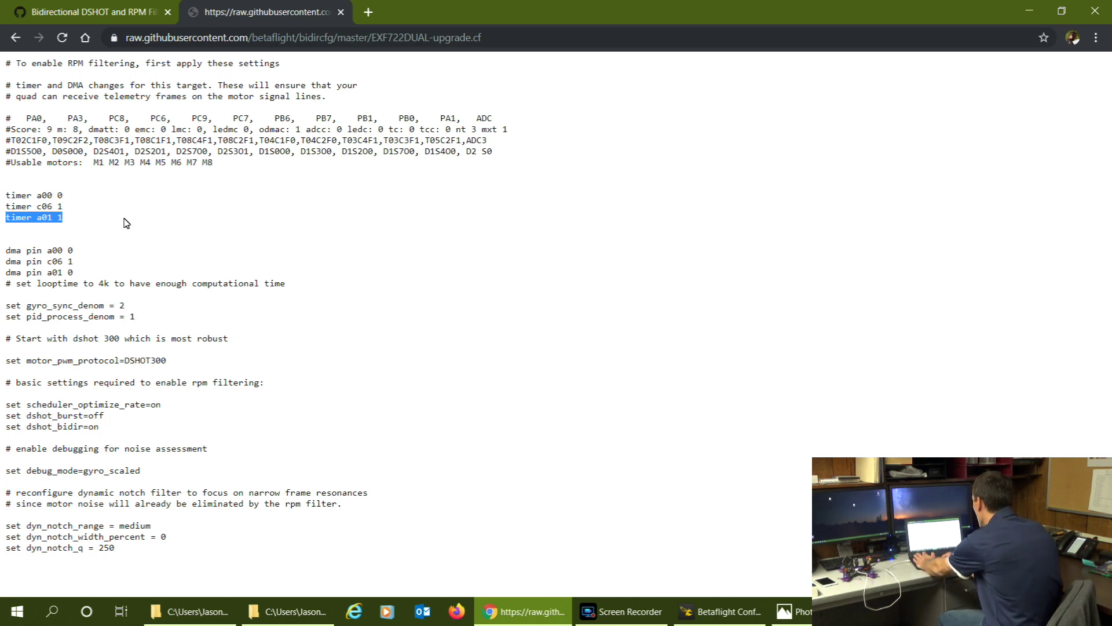
{"action": "left_click", "coordinate": [724, 611]}
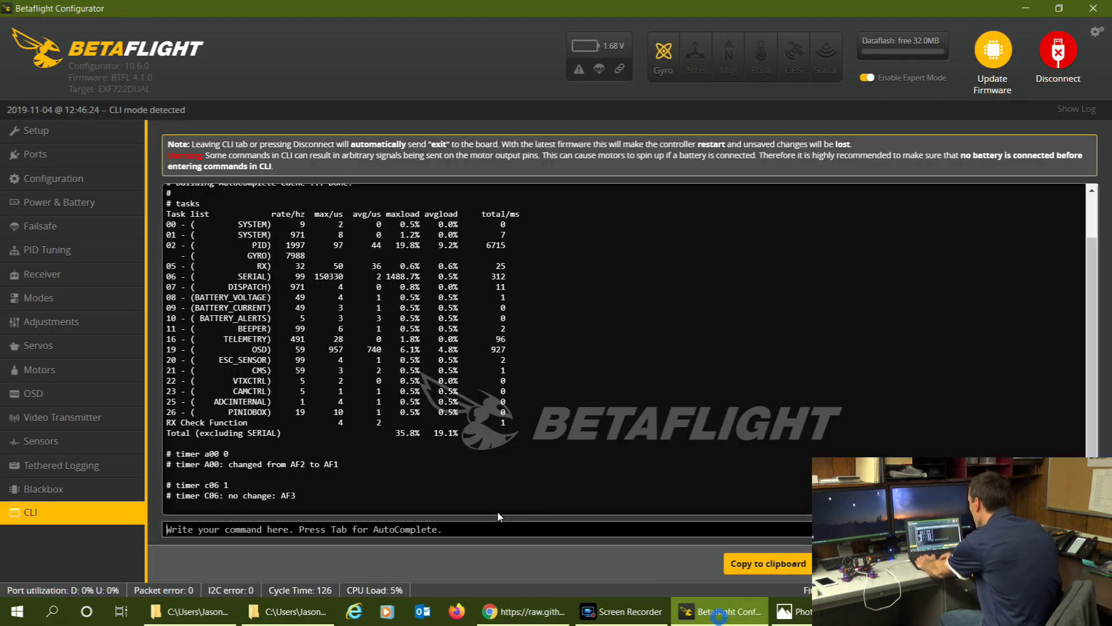
{"action": "left_click", "coordinate": [409, 530]}
{"action": "key", "text": "ctrl+v"}
{"action": "key", "text": "Return"}
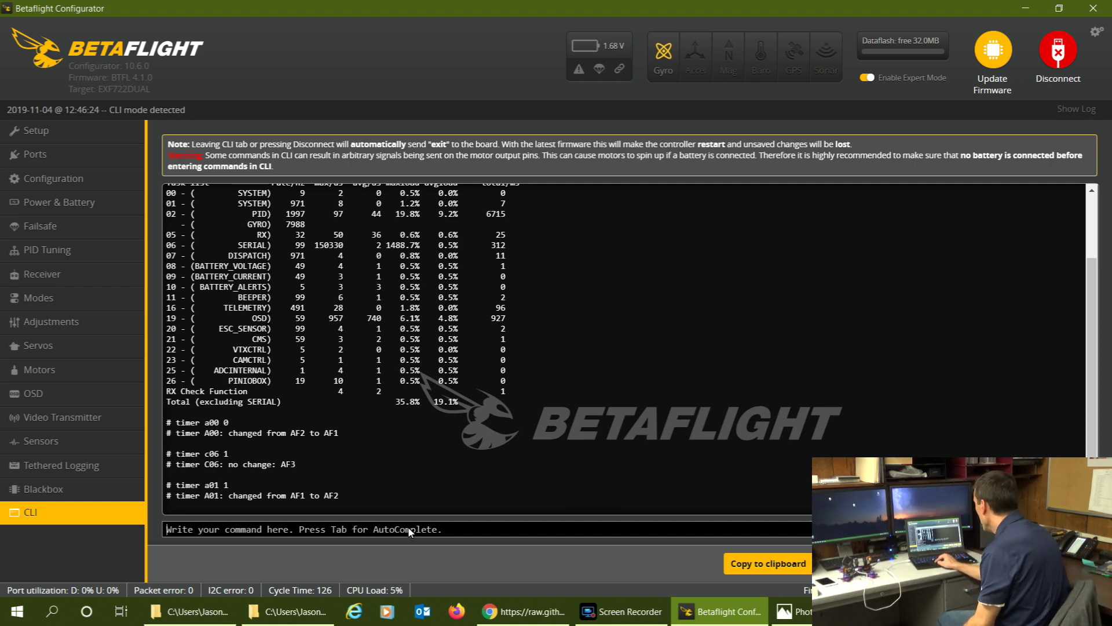
- Copy "dma pin a00 0" from the config file in Chrome and run it in the Betaflight Configurator CLI
{"action": "left_click", "coordinate": [525, 612]}
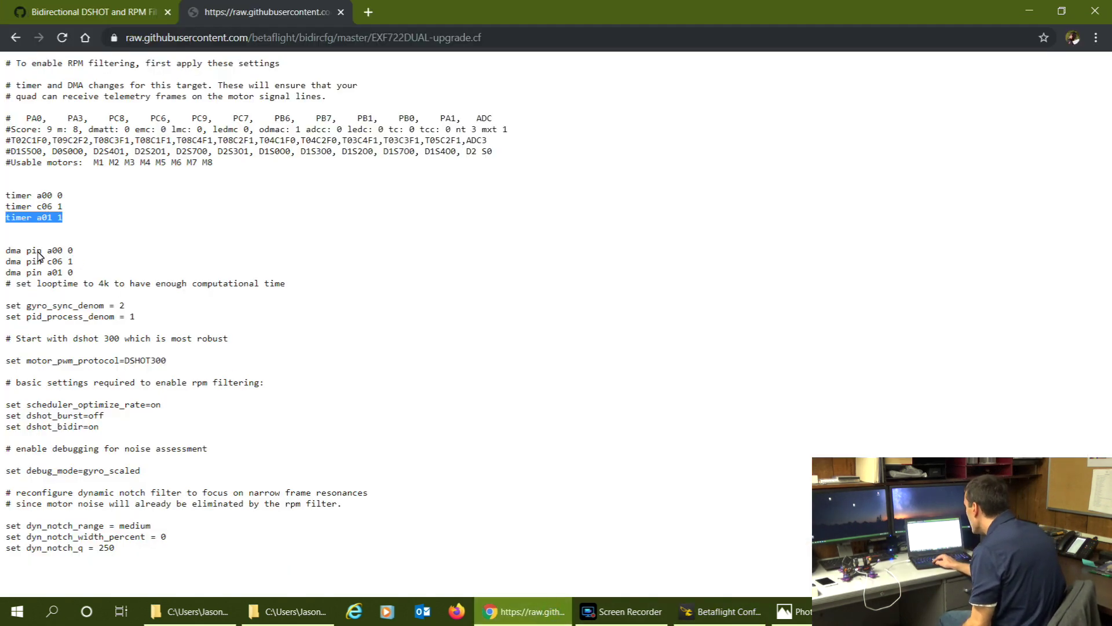
{"action": "left_click_drag", "start_coordinate": [7, 250], "coordinate": [99, 259]}
{"action": "key", "text": "ctrl+c"}
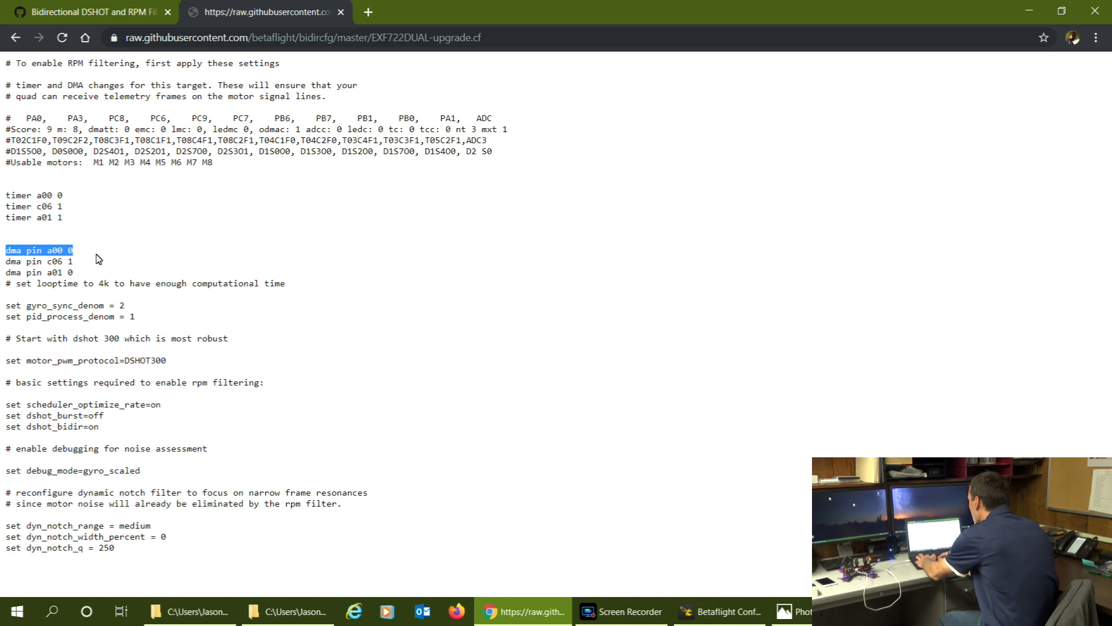
{"action": "left_click", "coordinate": [701, 605]}
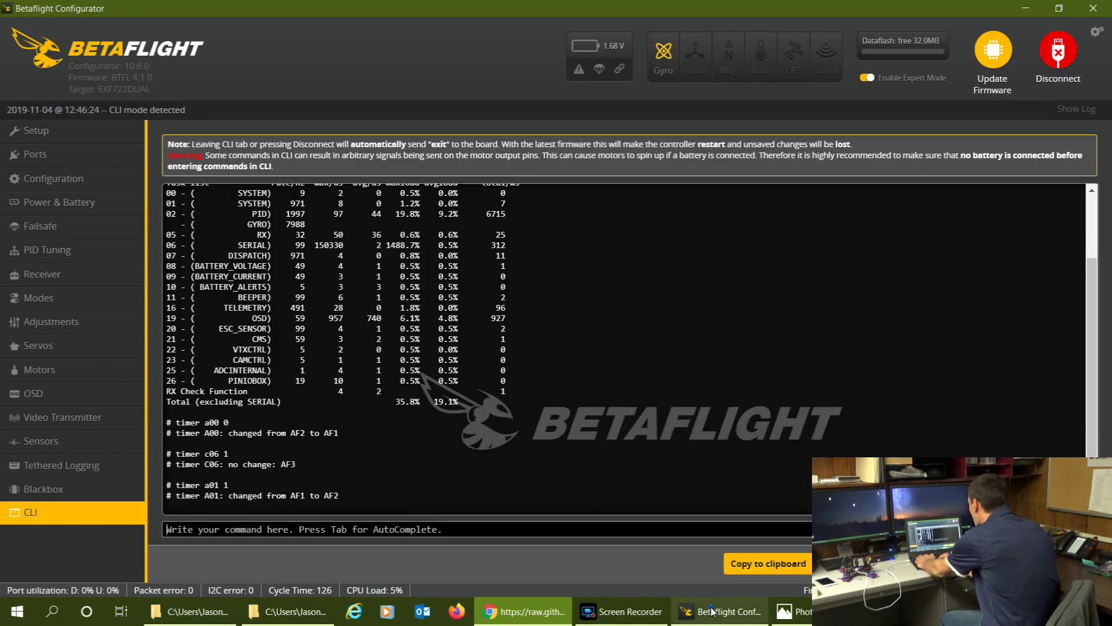
{"action": "left_click", "coordinate": [366, 529]}
{"action": "key", "text": "ctrl+v"}
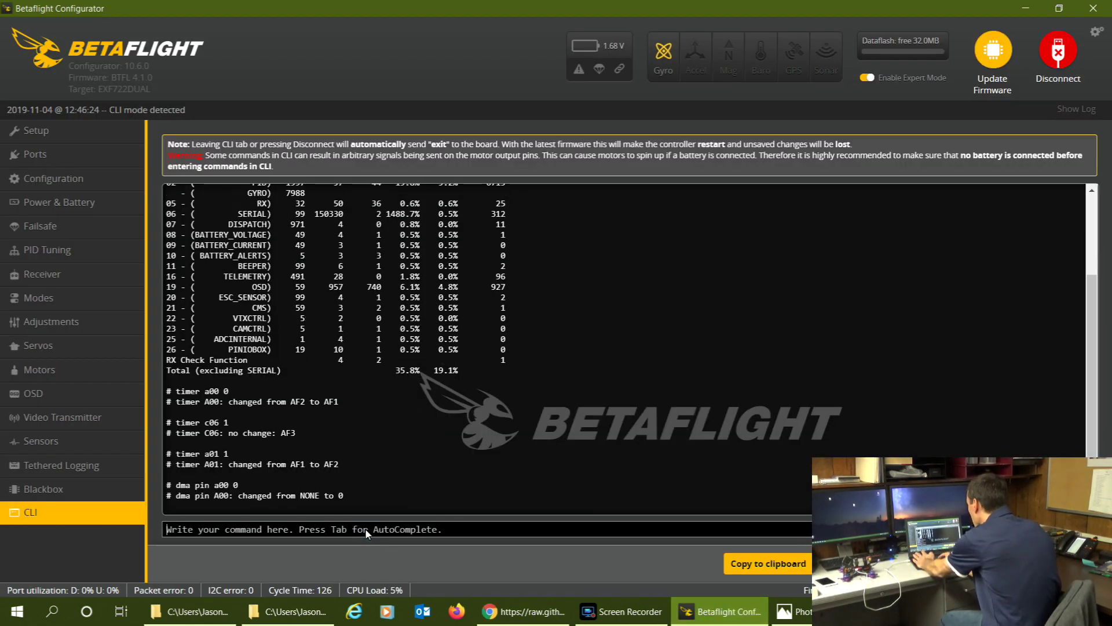
- Copy "dma pin c06 1" from the config file in Chrome and run it in the Betaflight Configurator CLI
{"action": "left_click", "coordinate": [524, 612]}
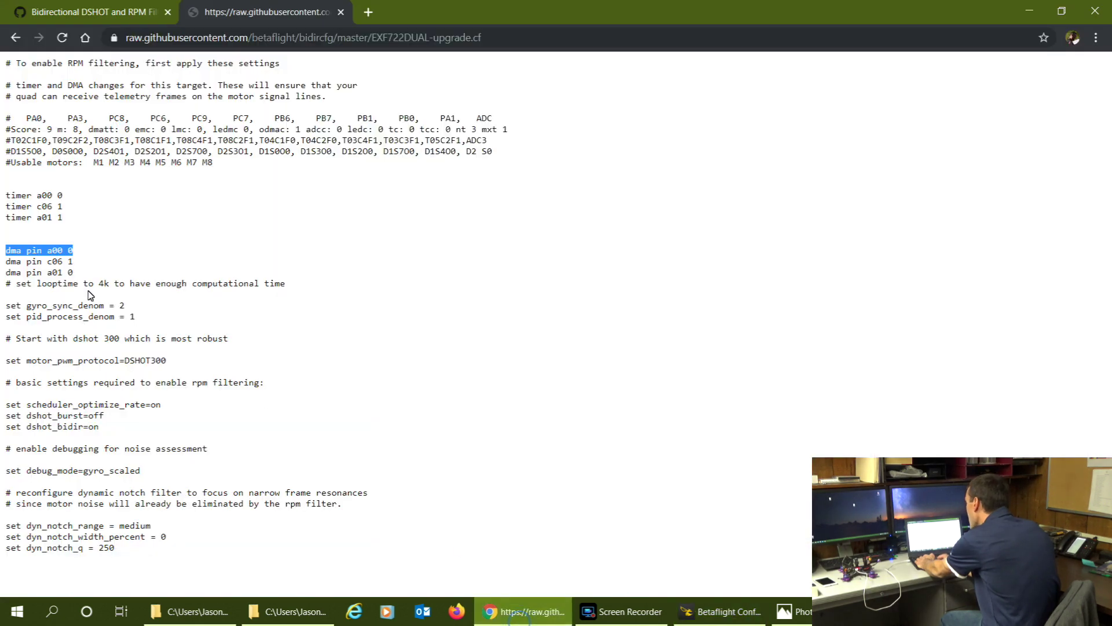
{"action": "left_click_drag", "start_coordinate": [5, 265], "coordinate": [78, 267]}
{"action": "key", "text": "ctrl+c"}
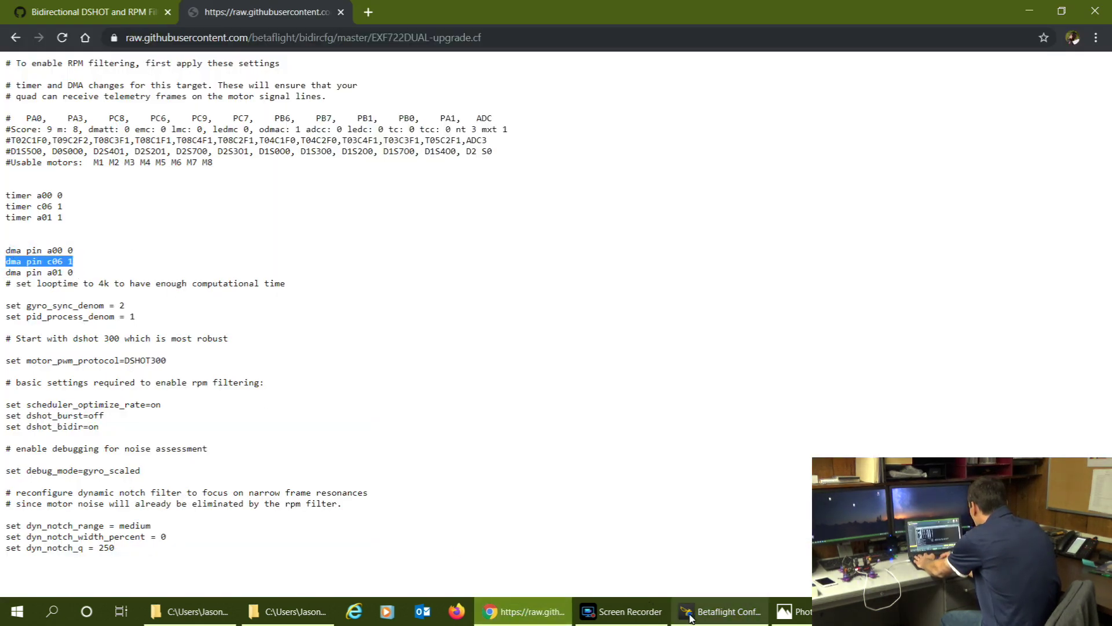
{"action": "left_click", "coordinate": [721, 612]}
{"action": "left_click", "coordinate": [430, 530]}
{"action": "key", "text": "ctrl+v"}
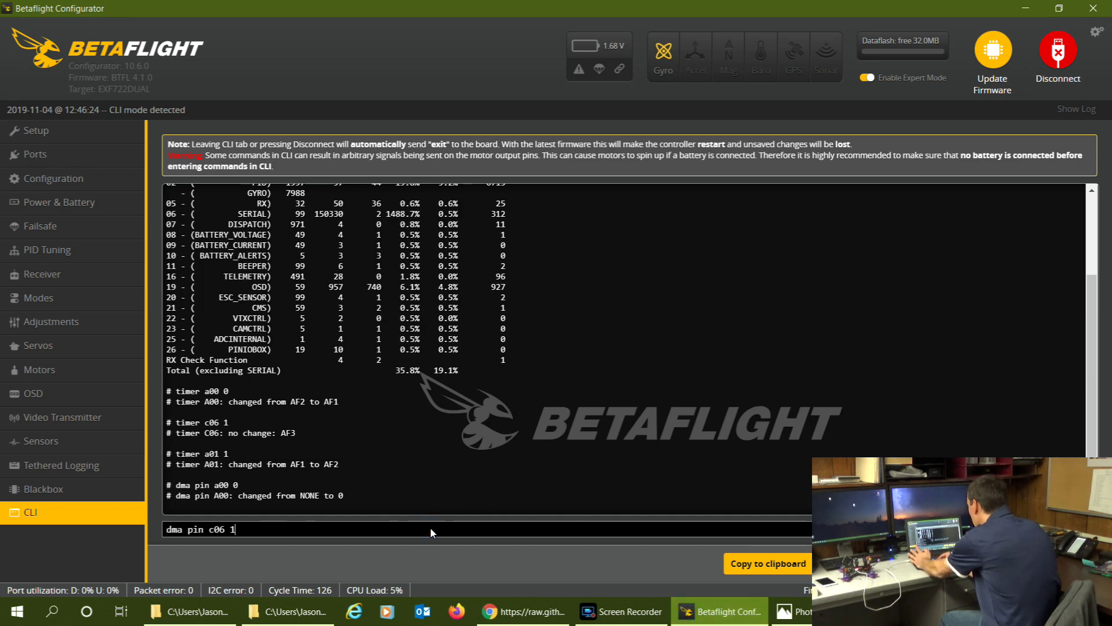
{"action": "key", "text": "Return"}
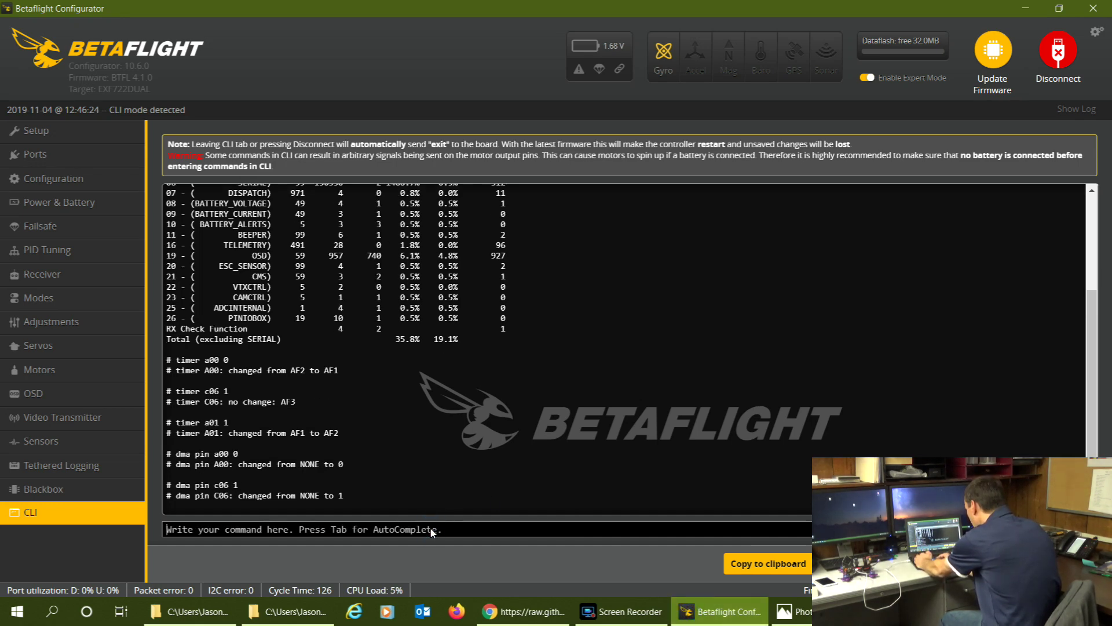
- Copy "dma pin a01 0" from the config file in Chrome and run it in the Betaflight Configurator CLI
{"action": "left_click", "coordinate": [524, 612]}
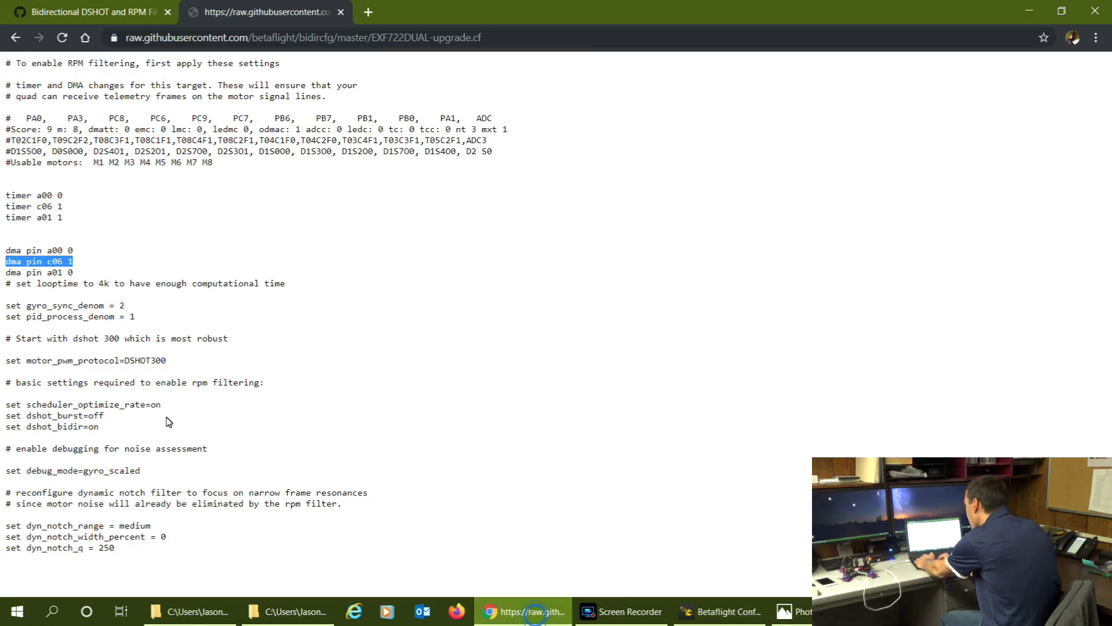
{"action": "left_click_drag", "start_coordinate": [5, 273], "coordinate": [79, 277]}
{"action": "key", "text": "ctrl+c"}
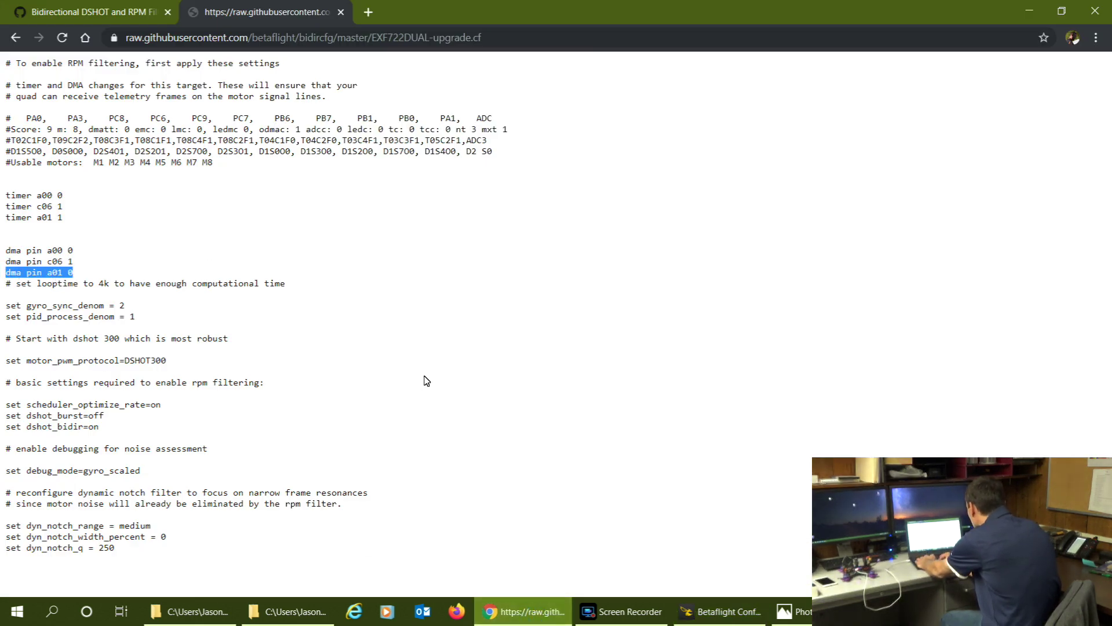
{"action": "left_click", "coordinate": [719, 611]}
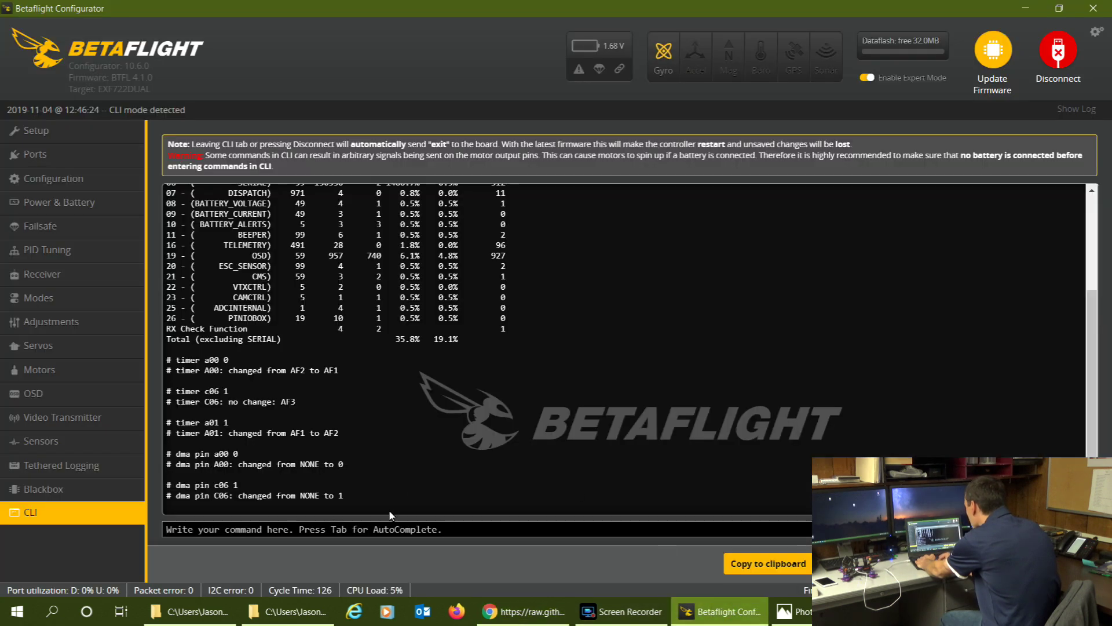
{"action": "left_click", "coordinate": [378, 528]}
{"action": "key", "text": "ctrl+v"}
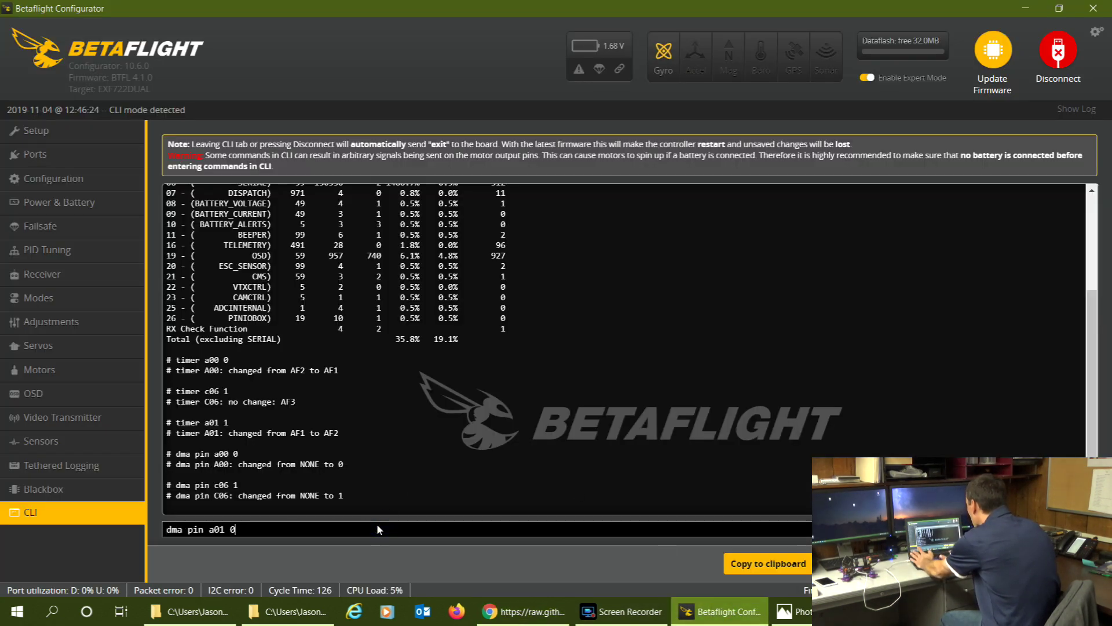
{"action": "key", "text": "Return"}
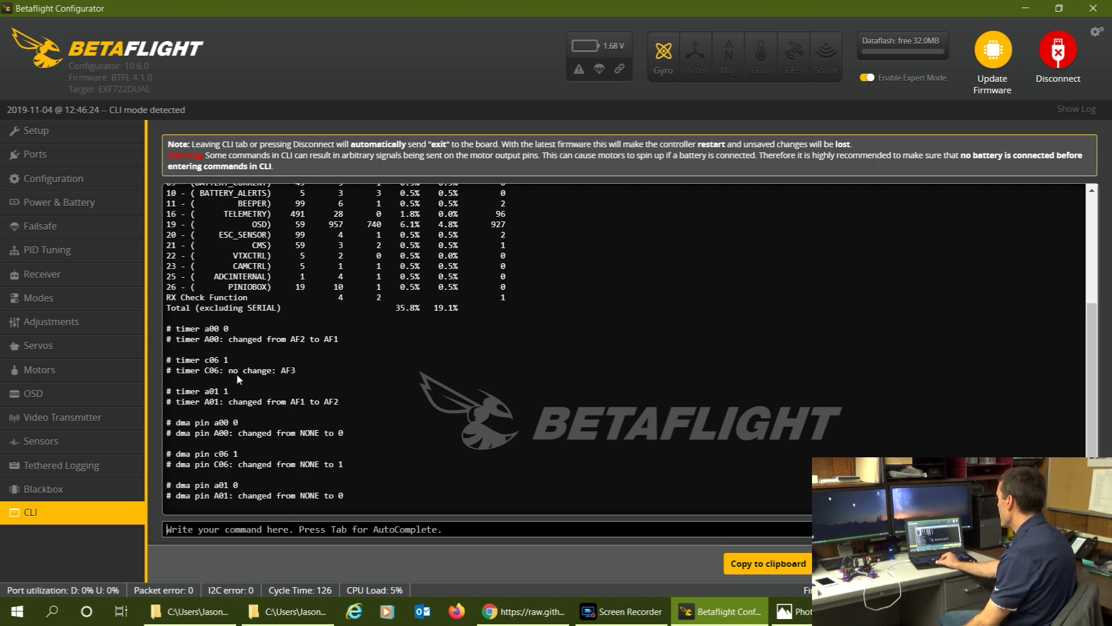
- Copy "set gyro_sync_denom = 2" from the config file in Chrome and run it in the Betaflight Configurator CLI
{"action": "left_click", "coordinate": [524, 611]}
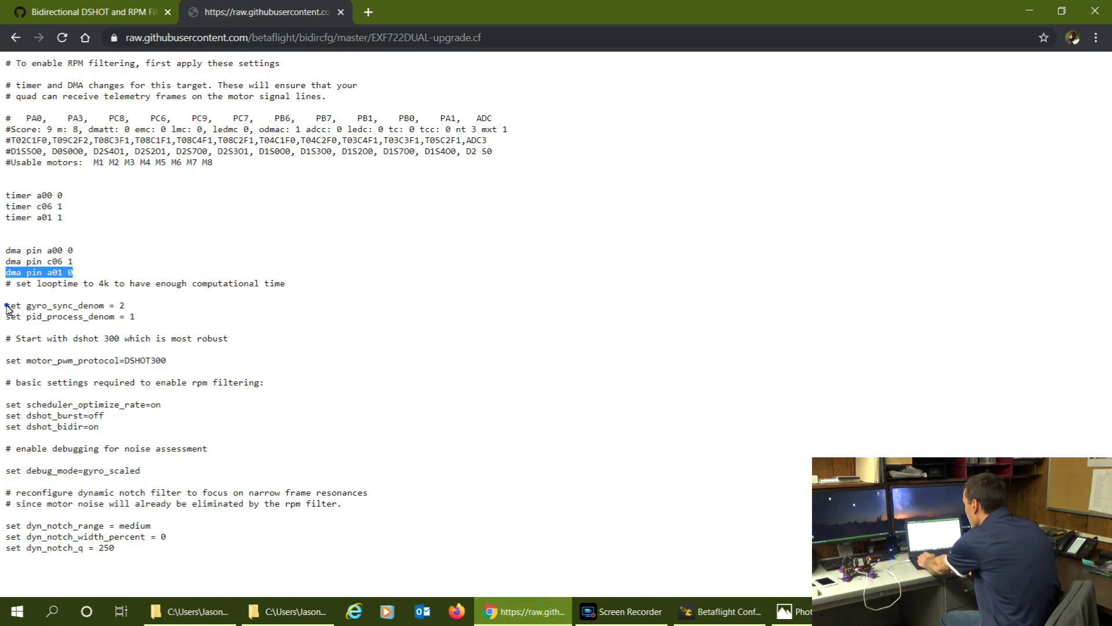
{"action": "left_click_drag", "start_coordinate": [6, 306], "coordinate": [135, 311]}
{"action": "key", "text": "ctrl+c"}
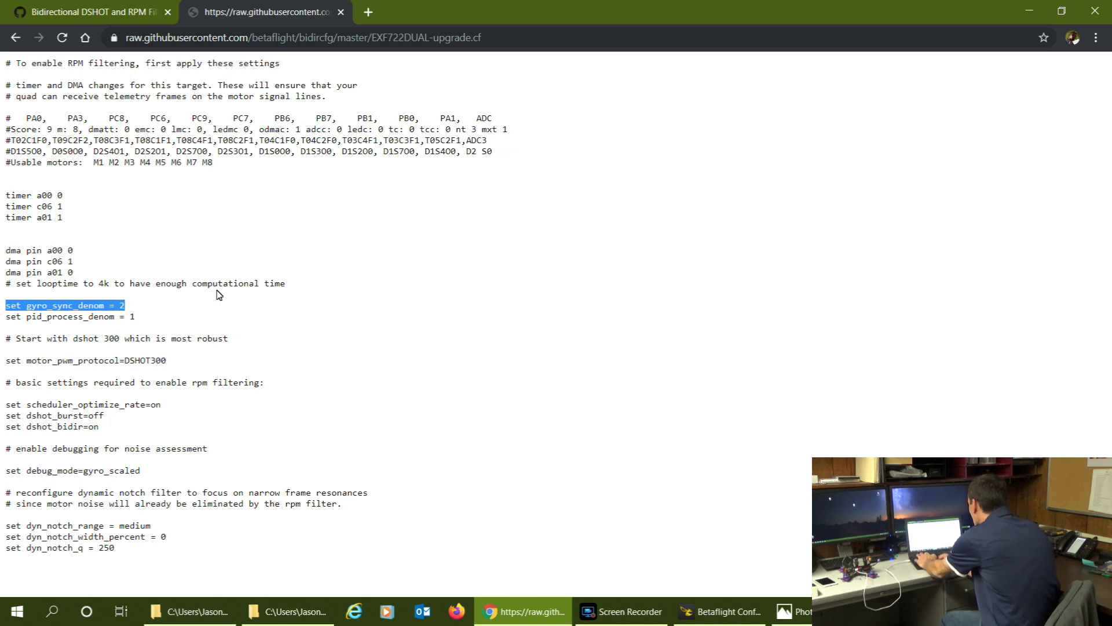
{"action": "key", "text": "alt+Tab"}
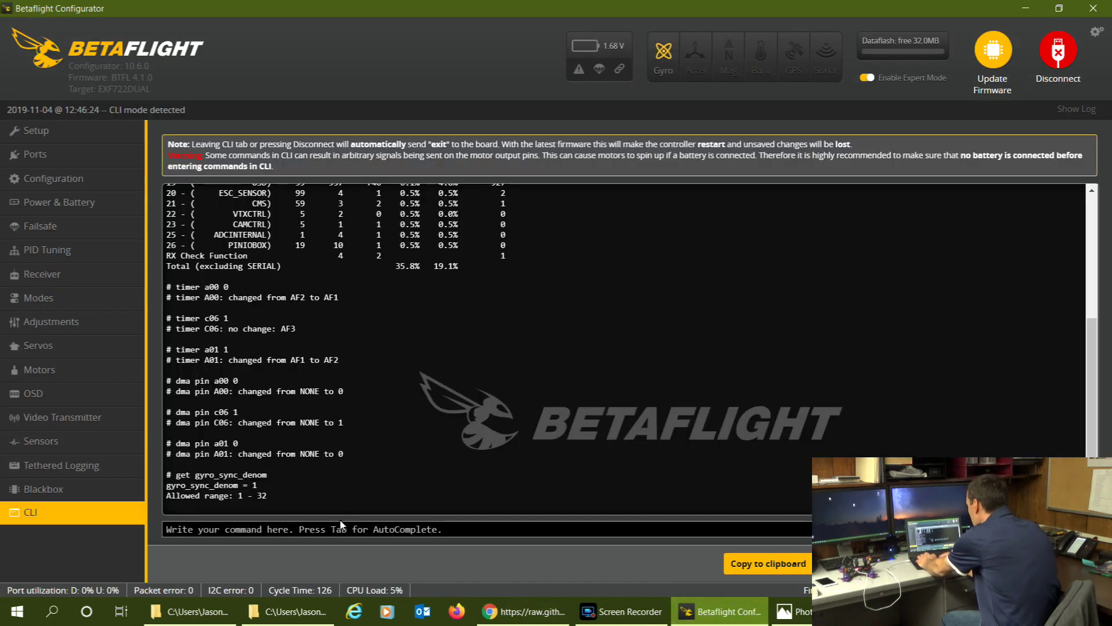
{"action": "left_click", "coordinate": [339, 529]}
{"action": "key", "text": "ctrl+v"}
{"action": "key", "text": "Return"}
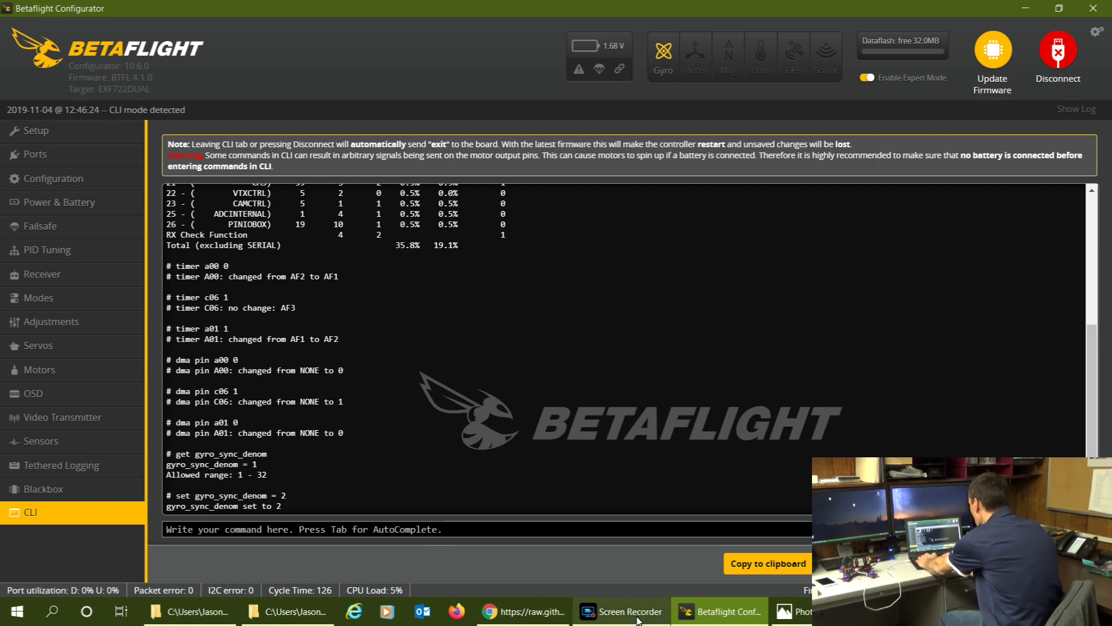
- Copy "set pid_process_denom = 1" from the config file in Chrome and run it in the Betaflight Configurator CLI
{"action": "left_click", "coordinate": [551, 612]}
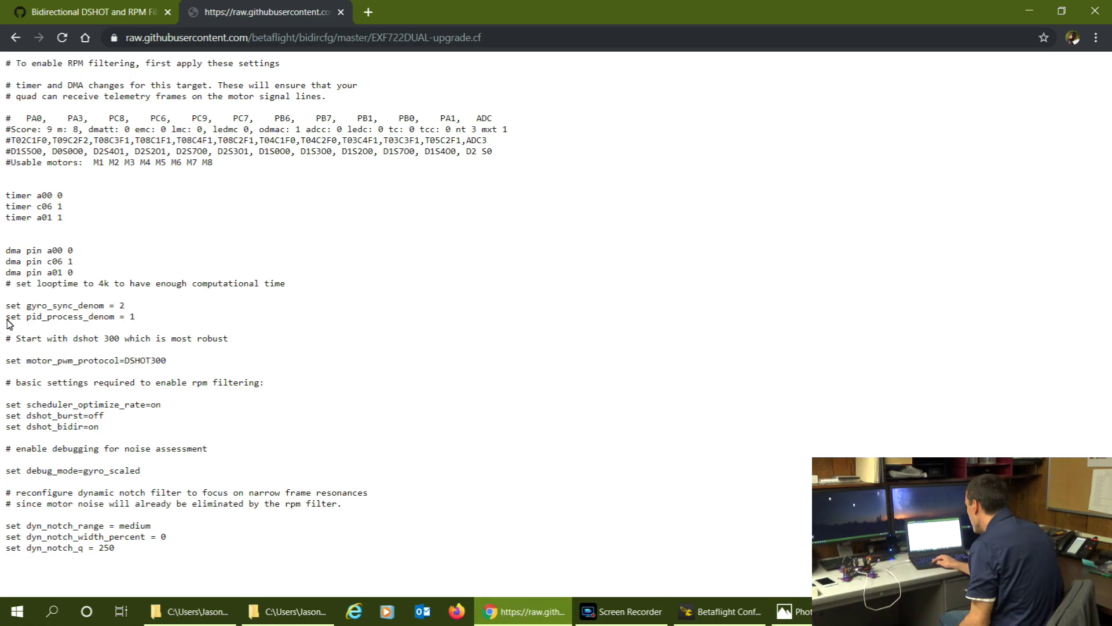
{"action": "left_click_drag", "start_coordinate": [6, 316], "coordinate": [151, 320]}
{"action": "key", "text": "ctrl+c"}
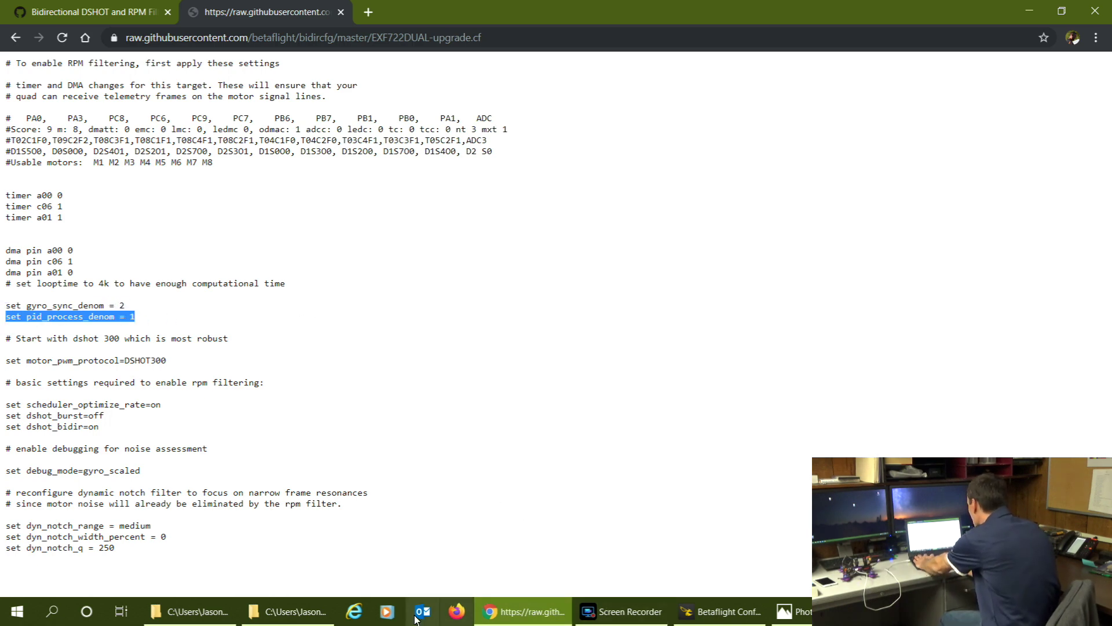
{"action": "left_click", "coordinate": [704, 612]}
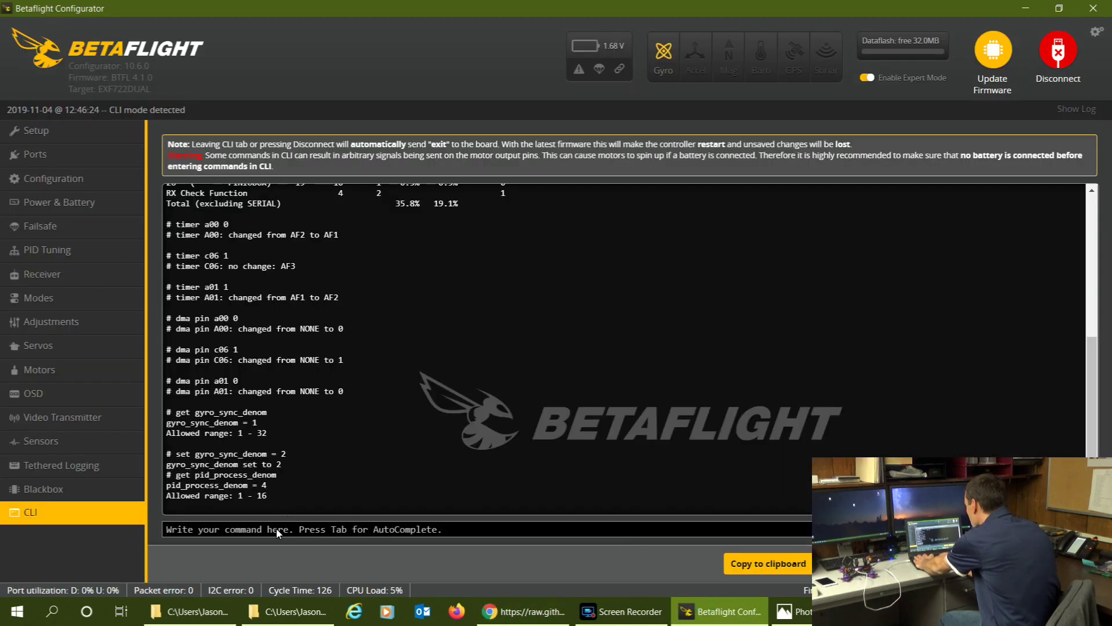
{"action": "key", "text": "ctrl+v"}
{"action": "key", "text": "Return"}
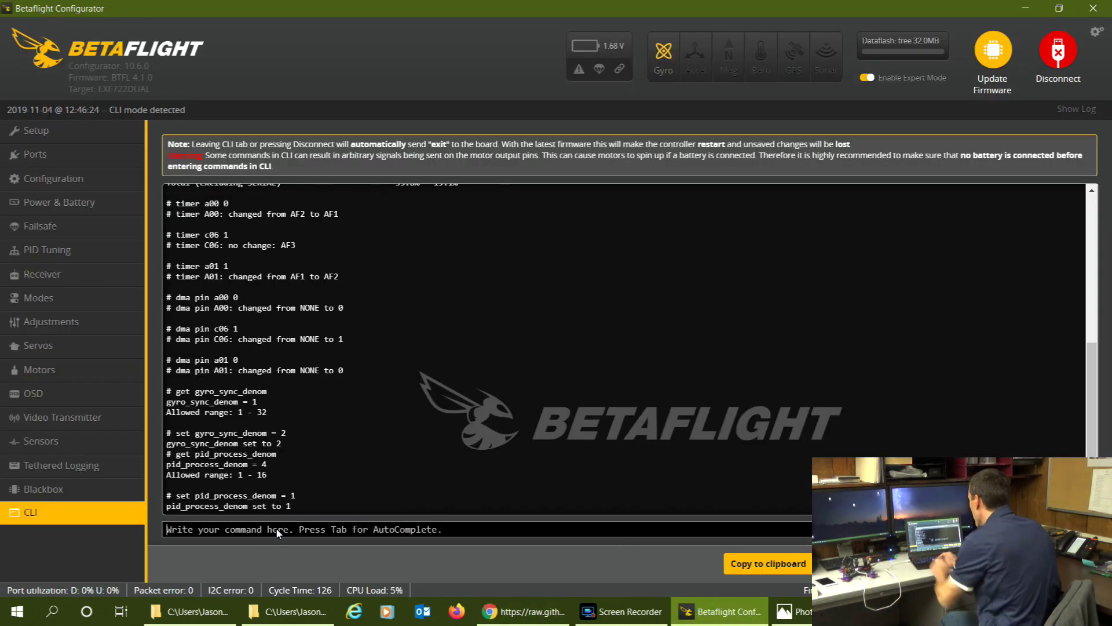
- Copy "set scheduler_optimize_rate=on" from the config file in Chrome and run it in the Betaflight Configurator CLI
{"action": "left_click", "coordinate": [485, 612]}
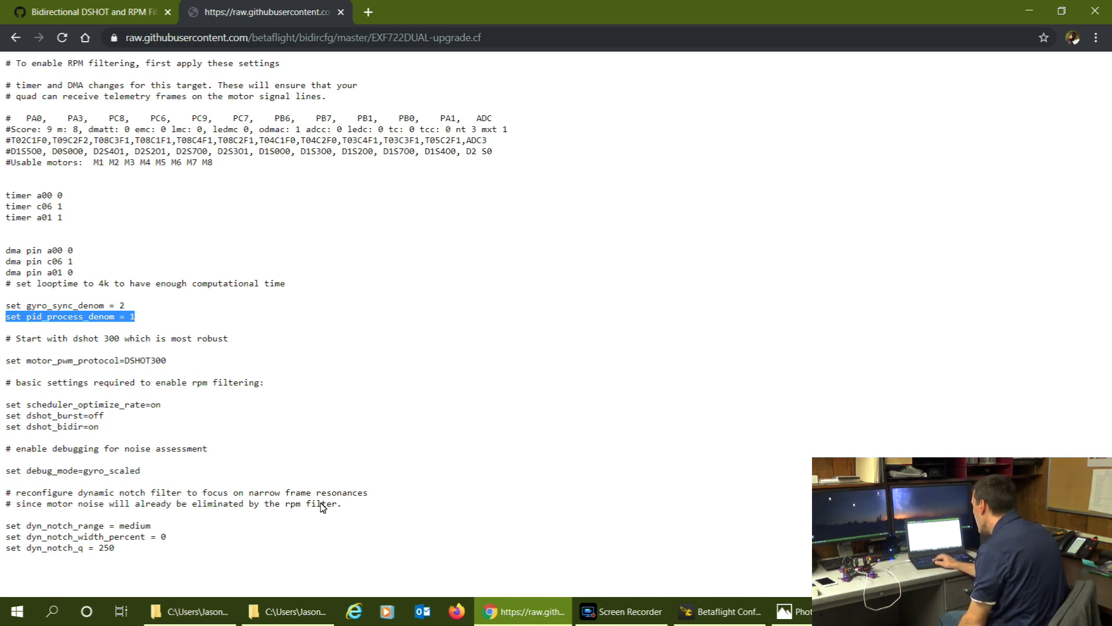
{"action": "left_click", "coordinate": [8, 405]}
{"action": "left_click_drag", "start_coordinate": [129, 399], "coordinate": [202, 406]}
{"action": "key", "text": "ctrl+c"}
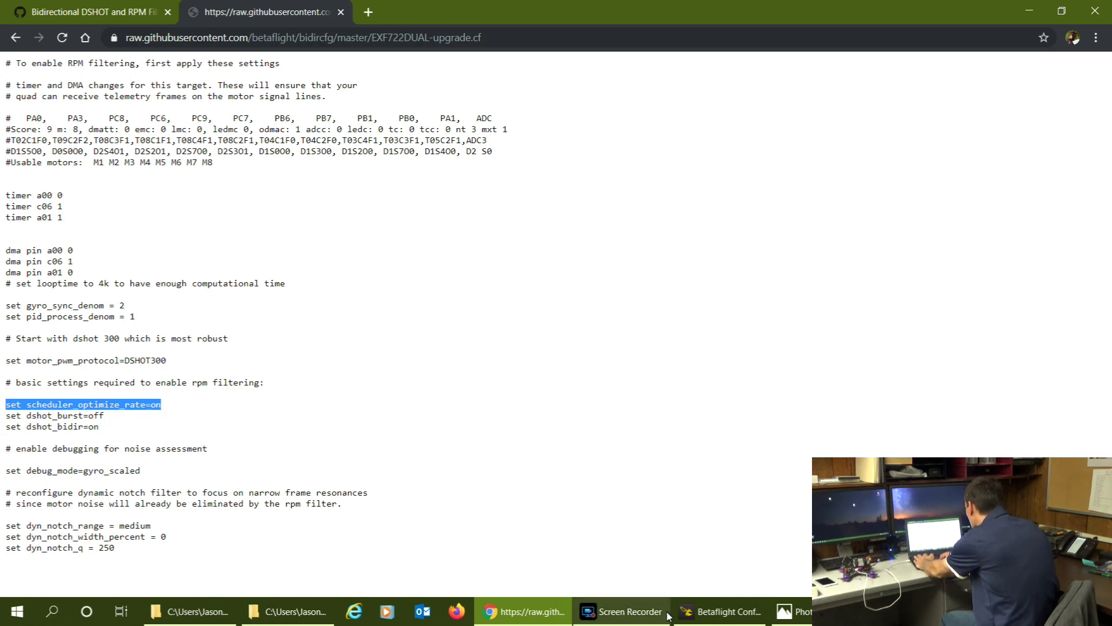
{"action": "left_click", "coordinate": [724, 611]}
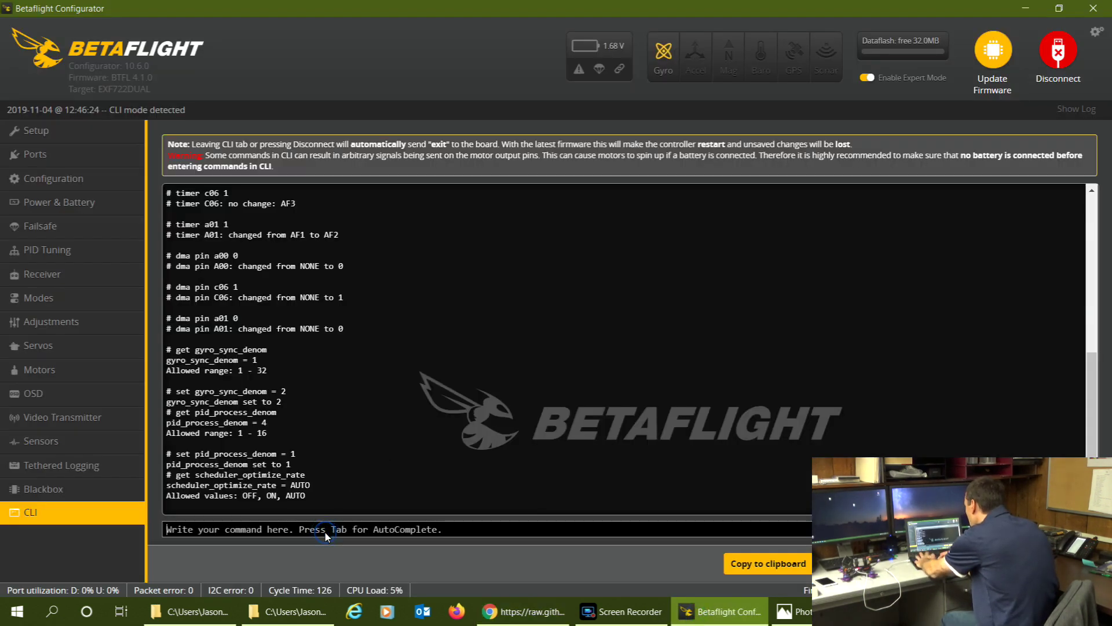
{"action": "key", "text": "ctrl+v"}
{"action": "key", "text": "Return"}
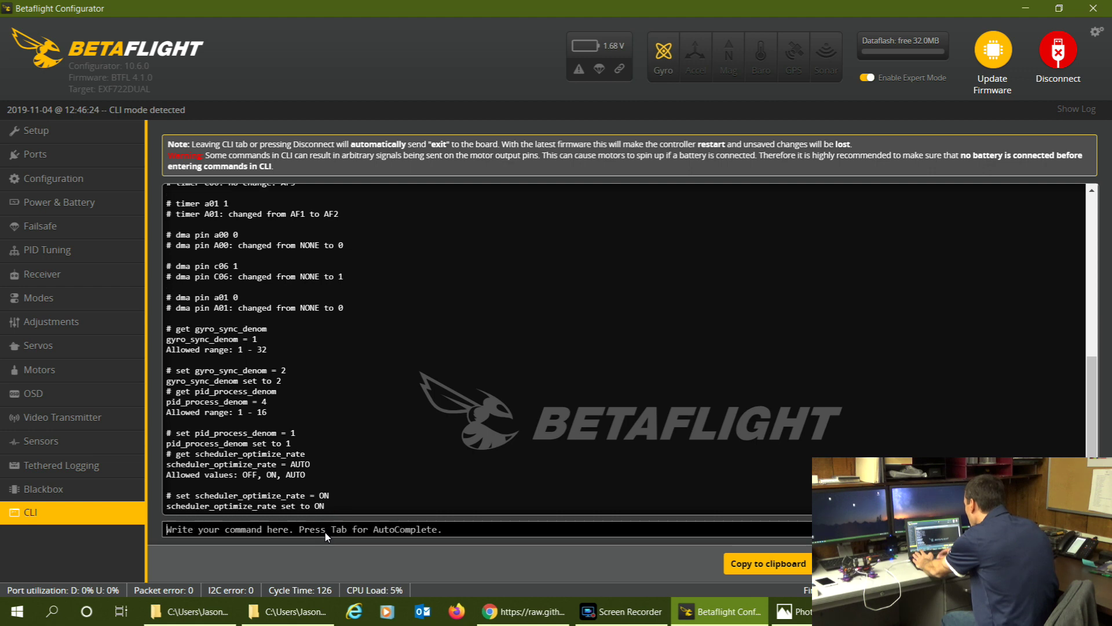
- Check the dshot_burst line in Chrome's config file and run "set dshot_burst = OFF" in the Betaflight Configurator CLI
{"action": "left_click", "coordinate": [537, 612]}
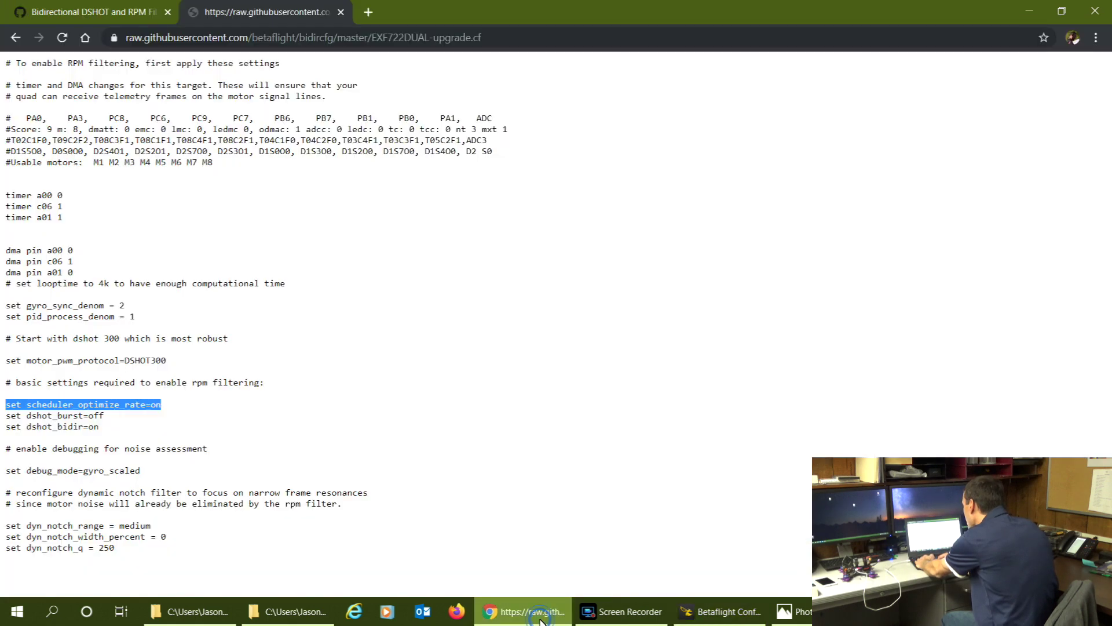
{"action": "left_click", "coordinate": [540, 620]}
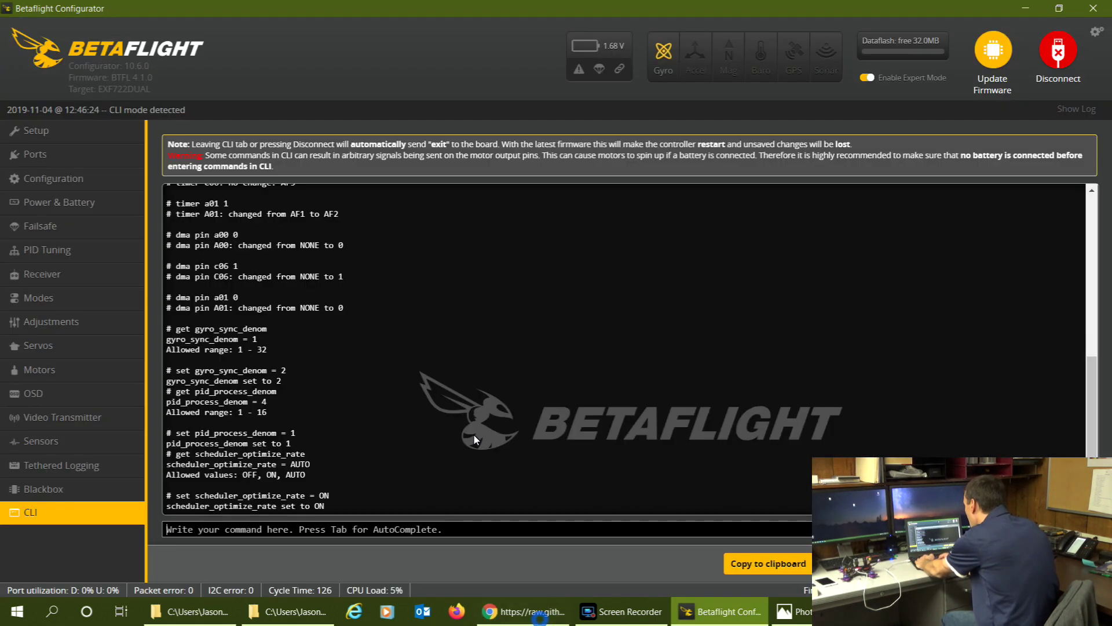
{"action": "type", "text": "set "}
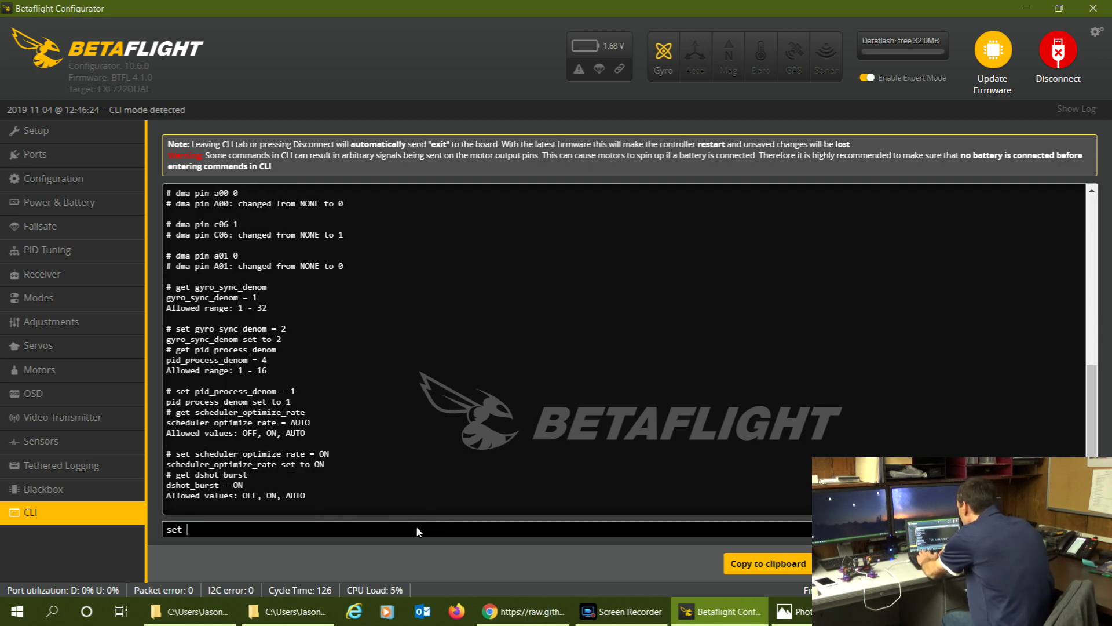
{"action": "type", "text": "dshot_bur"}
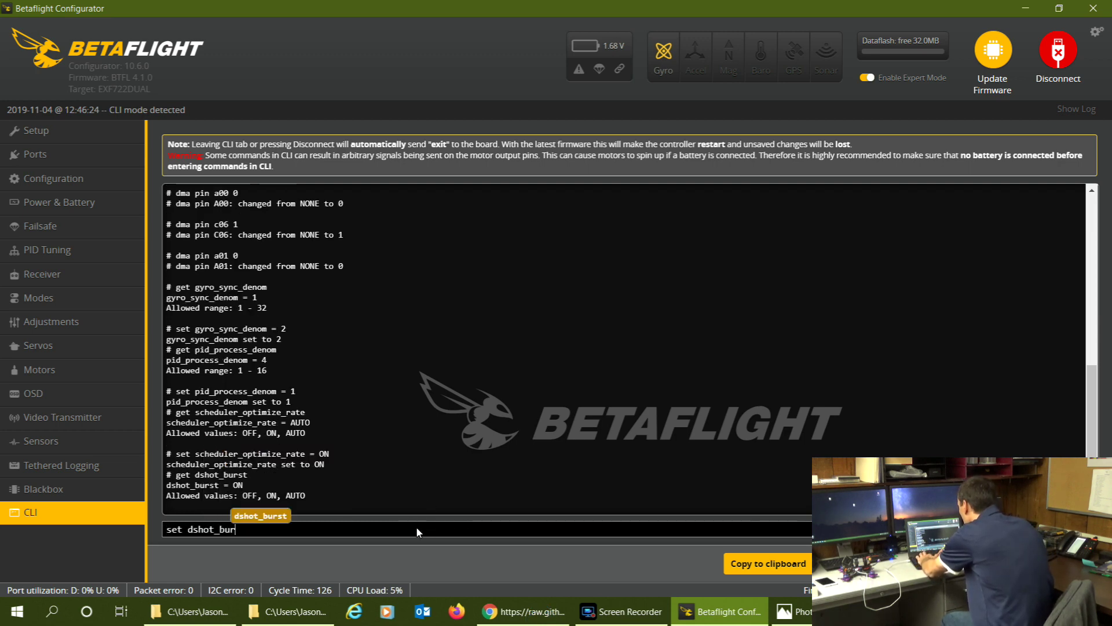
{"action": "type", "text": "st = OFF"}
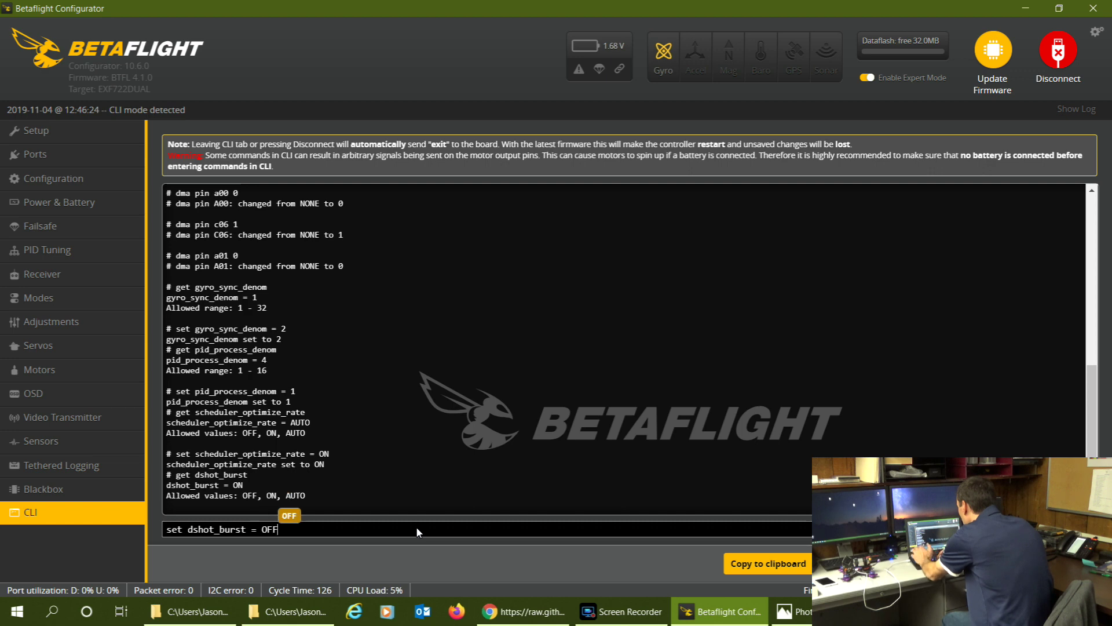
{"action": "key", "text": "Return"}
- Check the next setting in Chrome's config file and query it with "get dshot_bidir" in the Betaflight Configurator CLI
{"action": "left_click", "coordinate": [511, 619]}
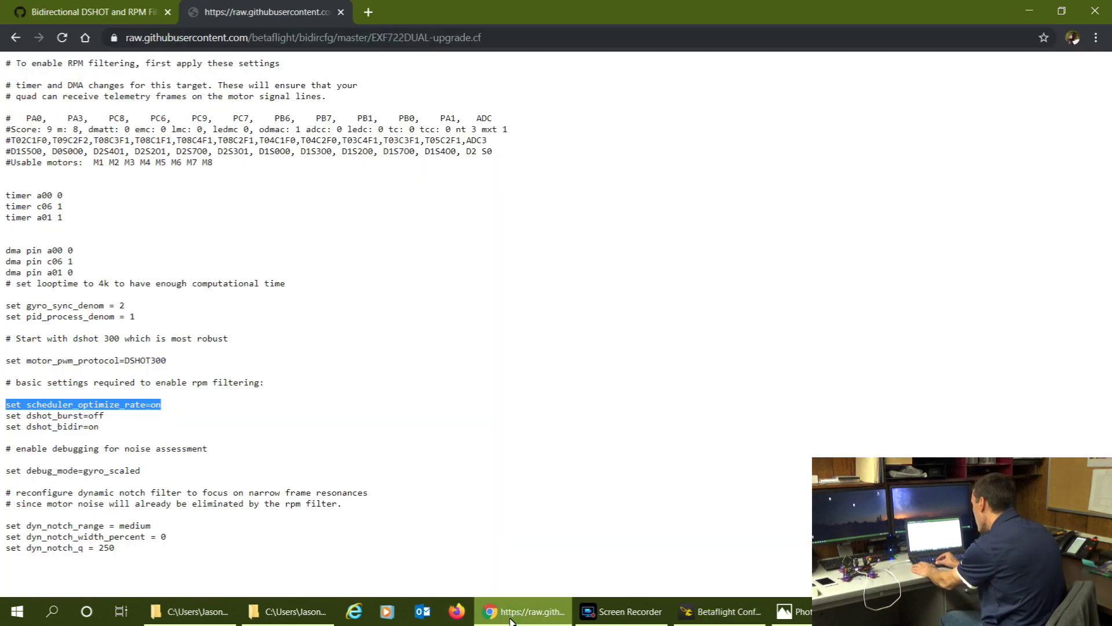
{"action": "left_click", "coordinate": [511, 619]}
{"action": "type", "text": "get "}
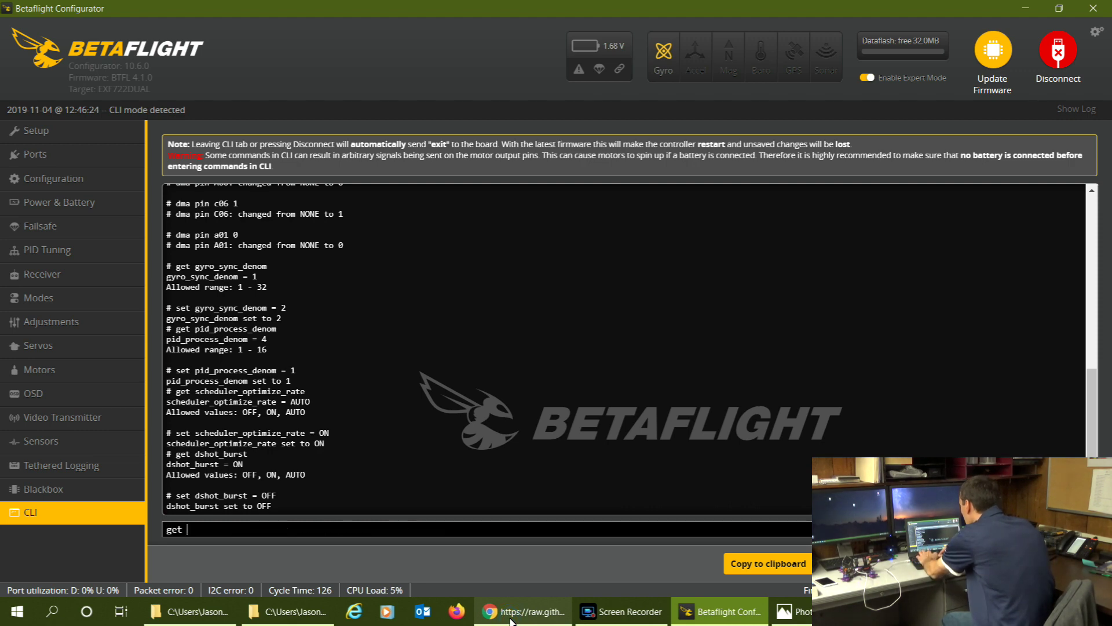
{"action": "type", "text": "dshot_bir"}
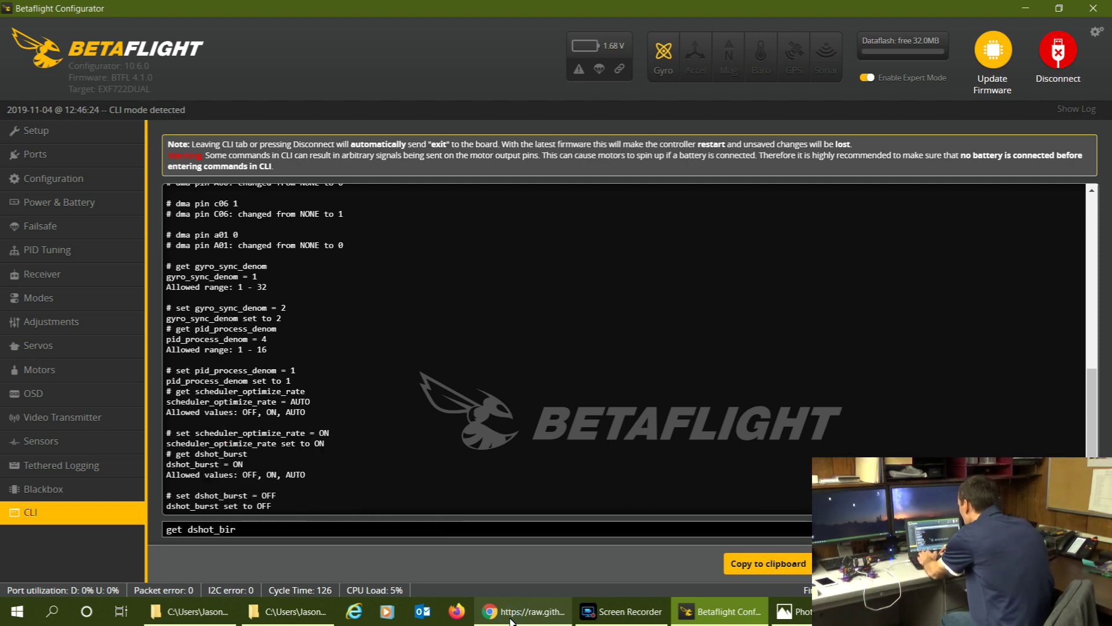
{"action": "key", "text": "BackSpace"}
{"action": "type", "text": "d"}
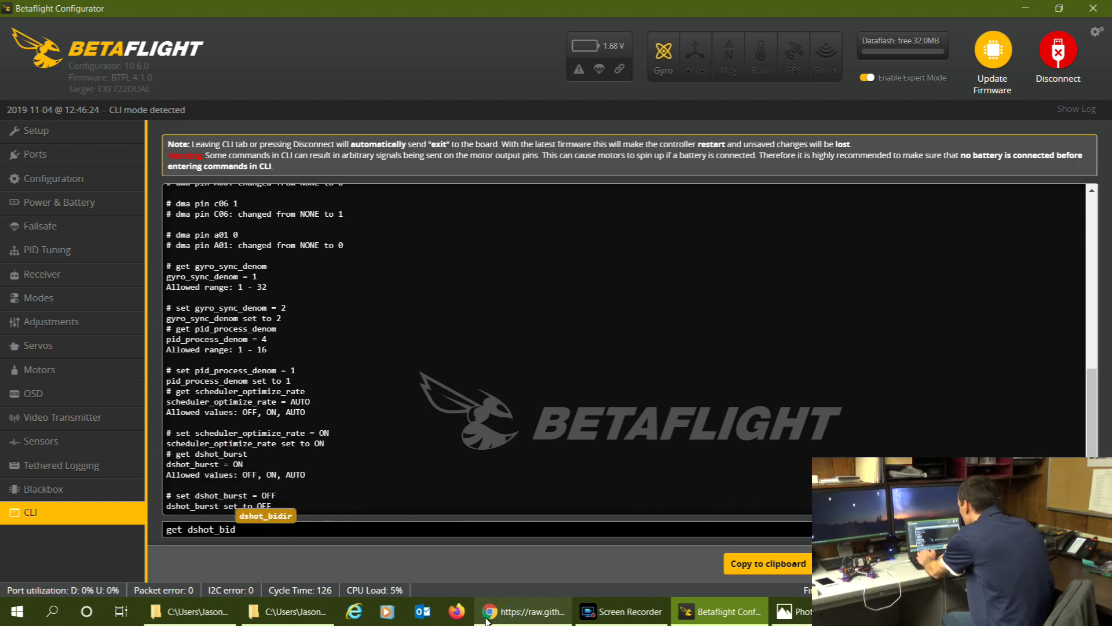
{"action": "left_click", "coordinate": [284, 517]}
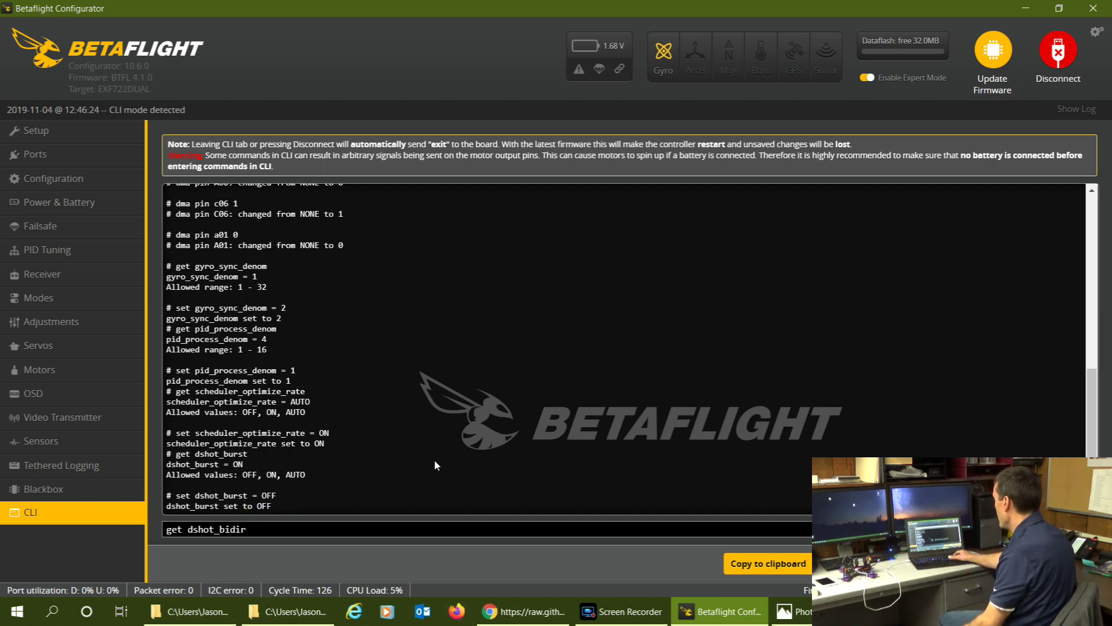
{"action": "key", "text": "Return"}
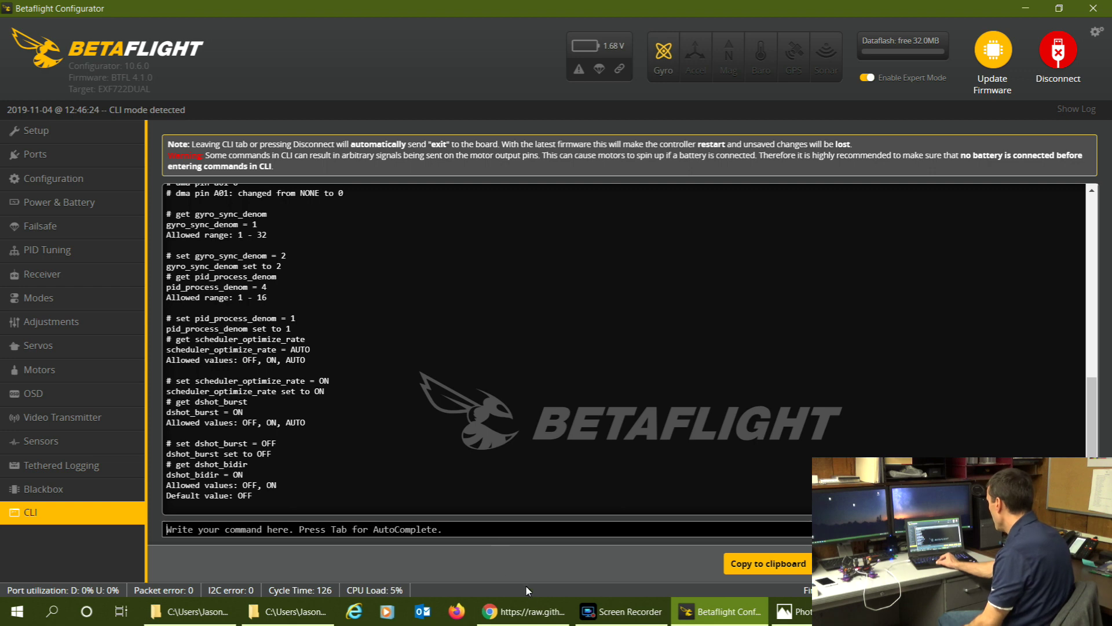
- Consult the config file in Chrome and query the debug settings and dyn_notch_range in the Betaflight Configurator CLI
{"action": "left_click", "coordinate": [534, 612]}
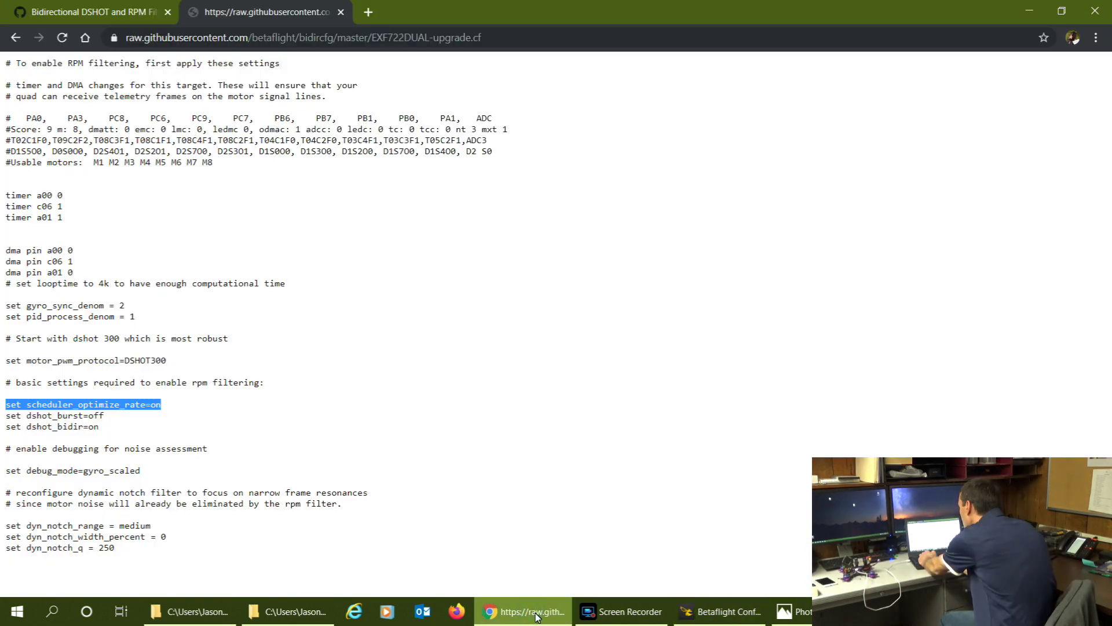
{"action": "left_click", "coordinate": [706, 615]}
{"action": "type", "text": "get "}
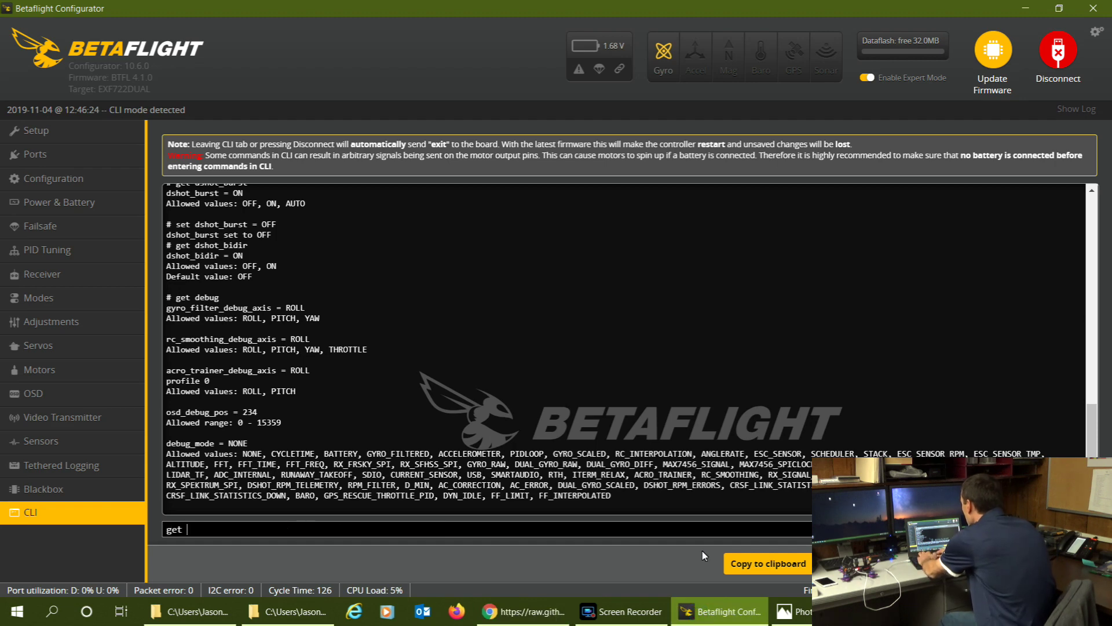
{"action": "type", "text": "dyn_notch"}
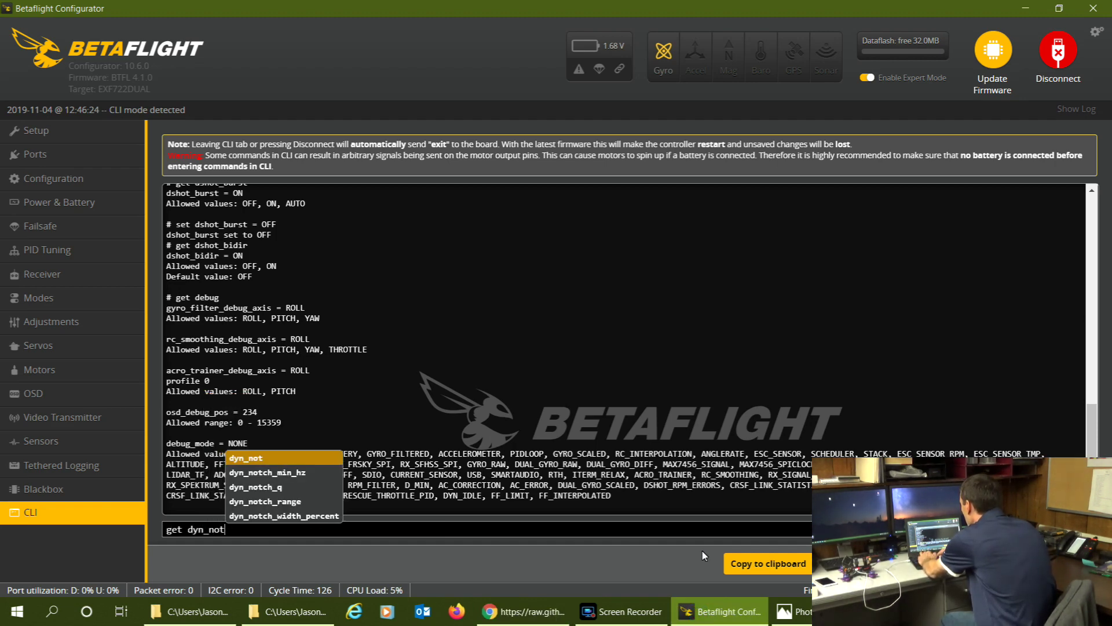
{"action": "left_click", "coordinate": [331, 502]}
{"action": "key", "text": "Return"}
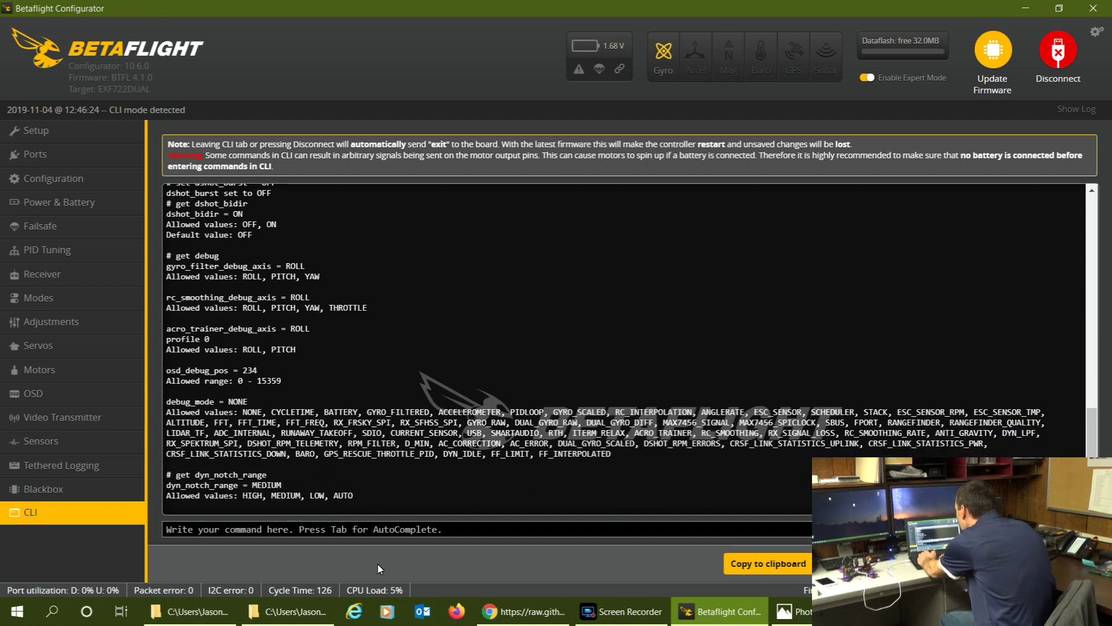
- Query dyn_notch_width_percent in the Betaflight Configurator CLI, and run "set dyn_notch_width_percent = 0" copied from Chrome's config file
{"action": "left_click", "coordinate": [528, 612]}
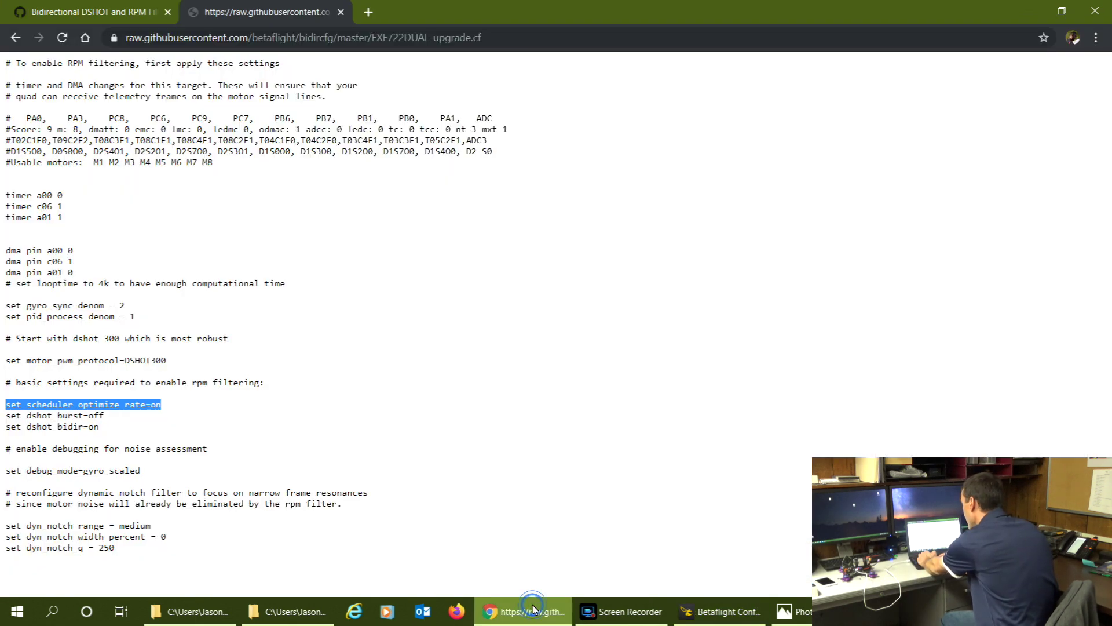
{"action": "key", "text": "alt+Tab"}
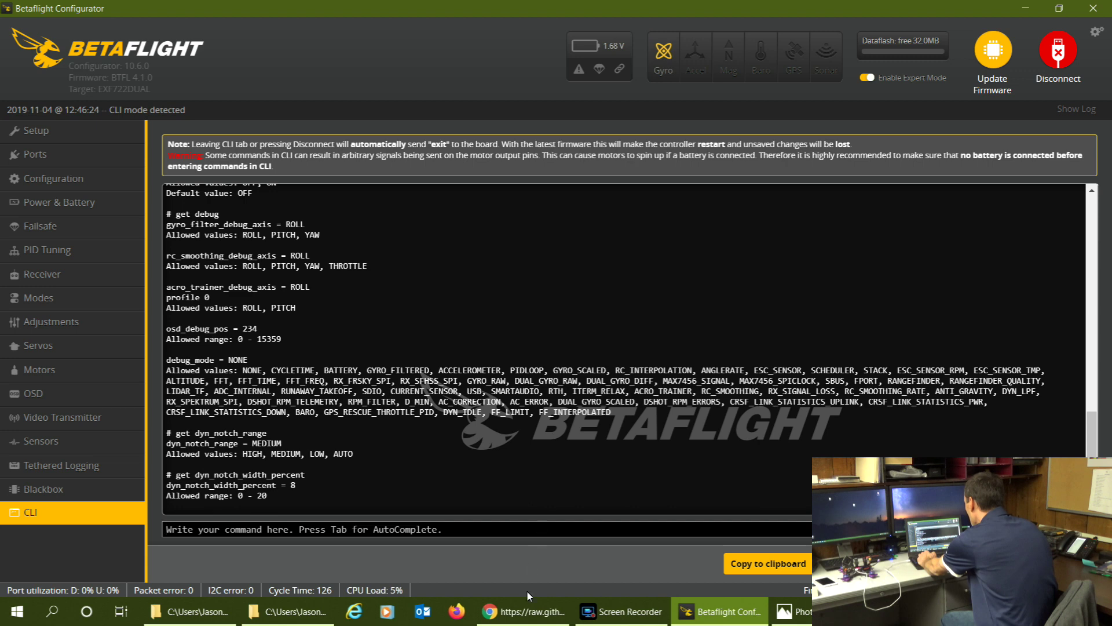
{"action": "left_click", "coordinate": [527, 610]}
{"action": "left_click_drag", "start_coordinate": [8, 541], "coordinate": [171, 540]}
{"action": "key", "text": "ctrl+c"}
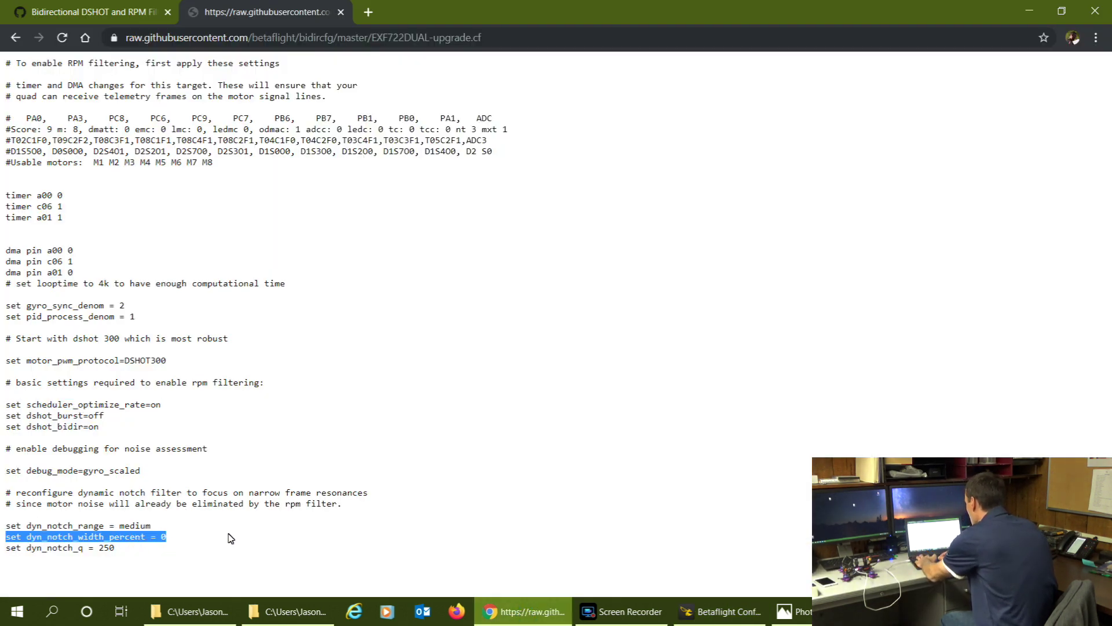
{"action": "left_click", "coordinate": [712, 609]}
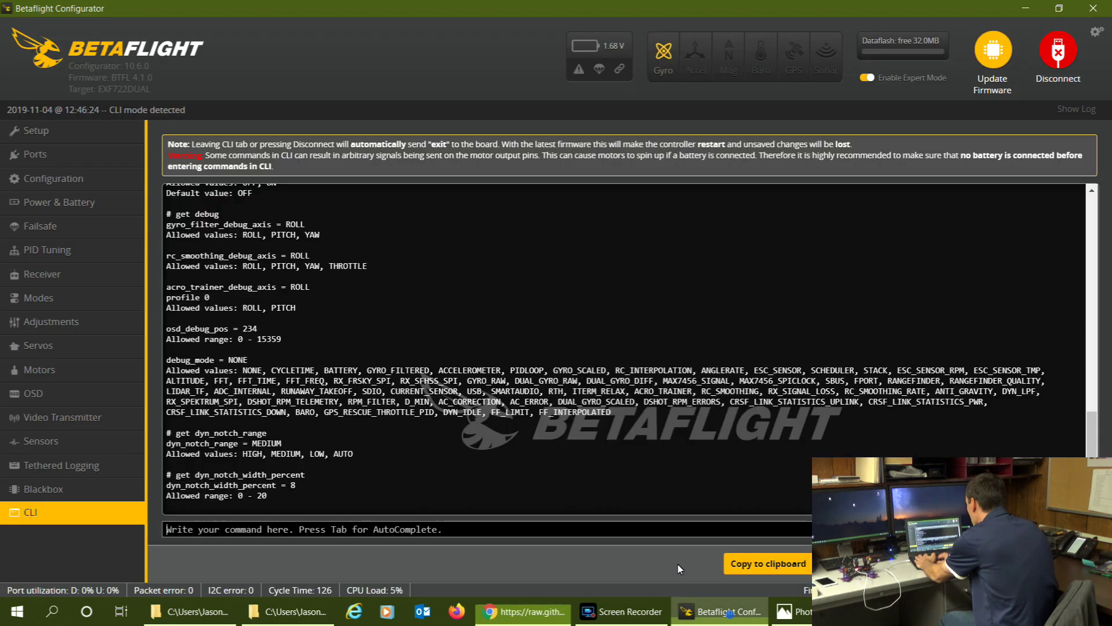
{"action": "left_click", "coordinate": [495, 527]}
{"action": "key", "text": "ctrl+v"}
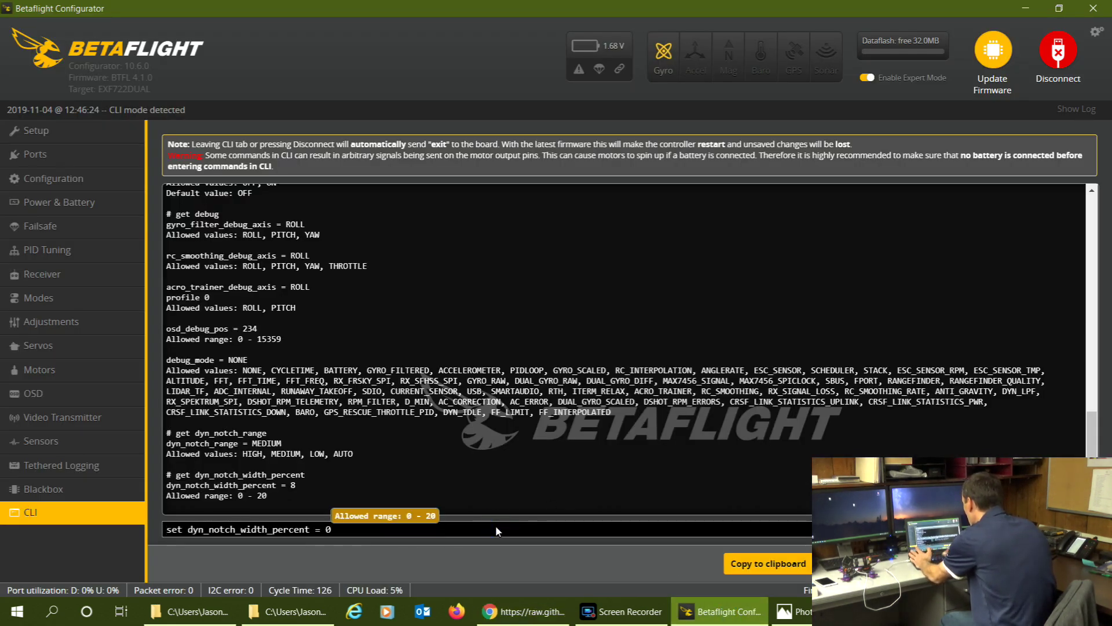
{"action": "key", "text": "Return"}
- Check the dyn_notch_q line in Chrome's config file and run "set dyn_notch_q = 250" in the Betaflight Configurator CLI
{"action": "left_click", "coordinate": [523, 611]}
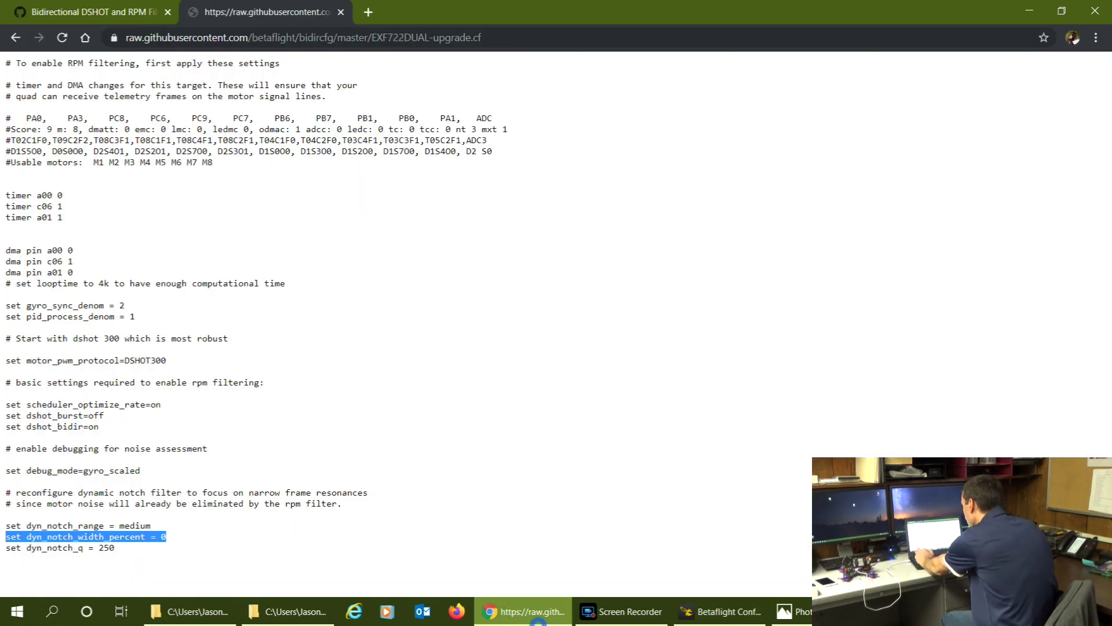
{"action": "left_click", "coordinate": [720, 611]}
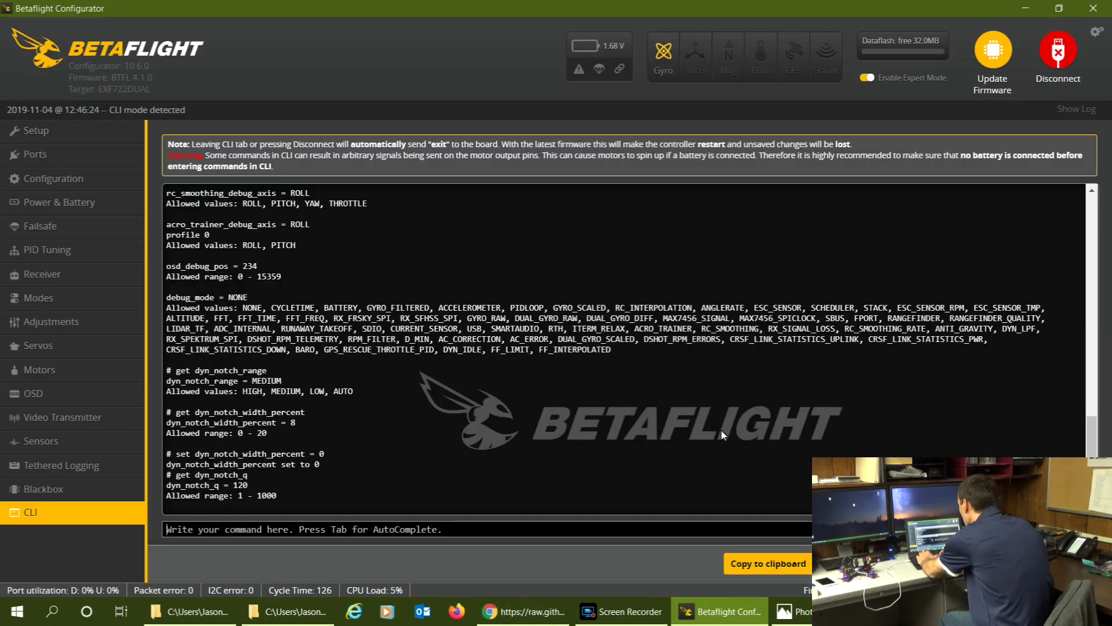
{"action": "type", "text": "set dyn_"}
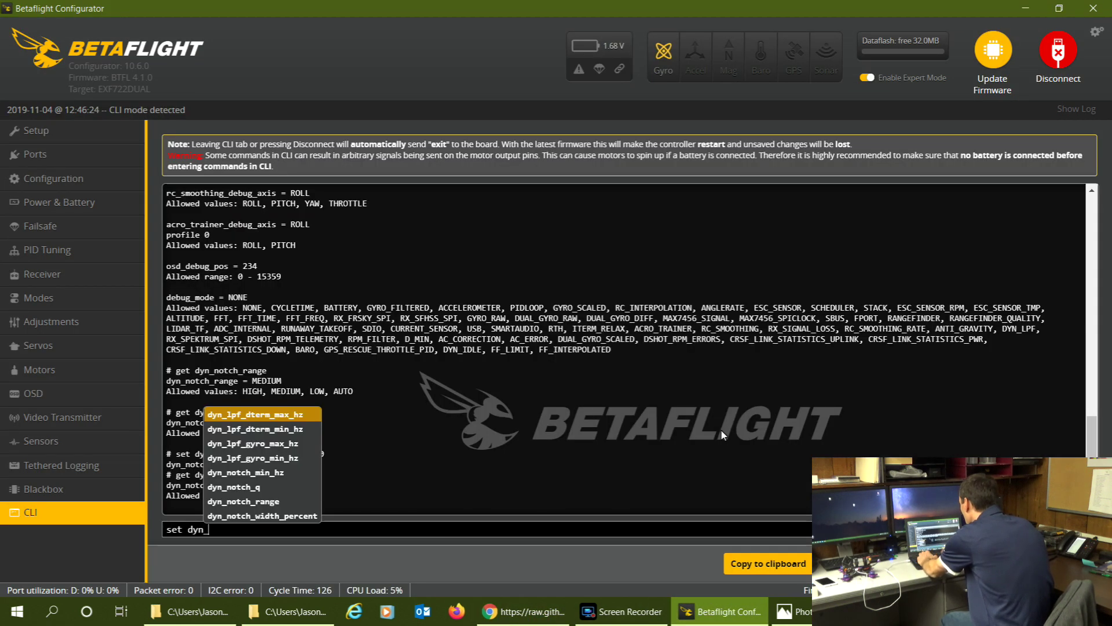
{"action": "type", "text": "notch_"}
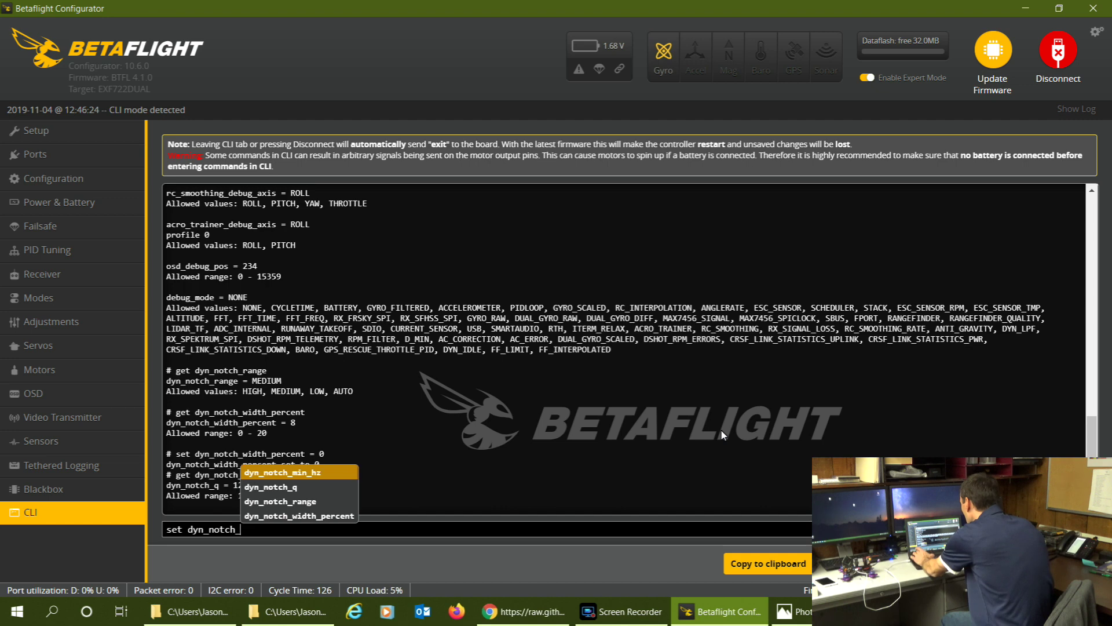
{"action": "type", "text": "q = "}
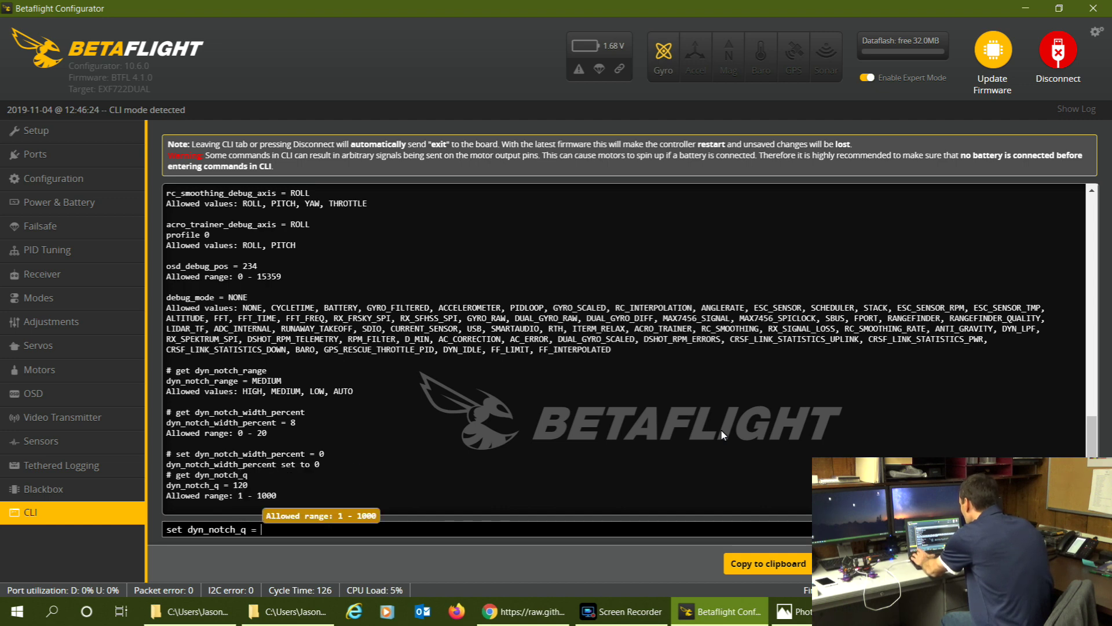
{"action": "type", "text": "250"}
{"action": "key", "text": "Return"}
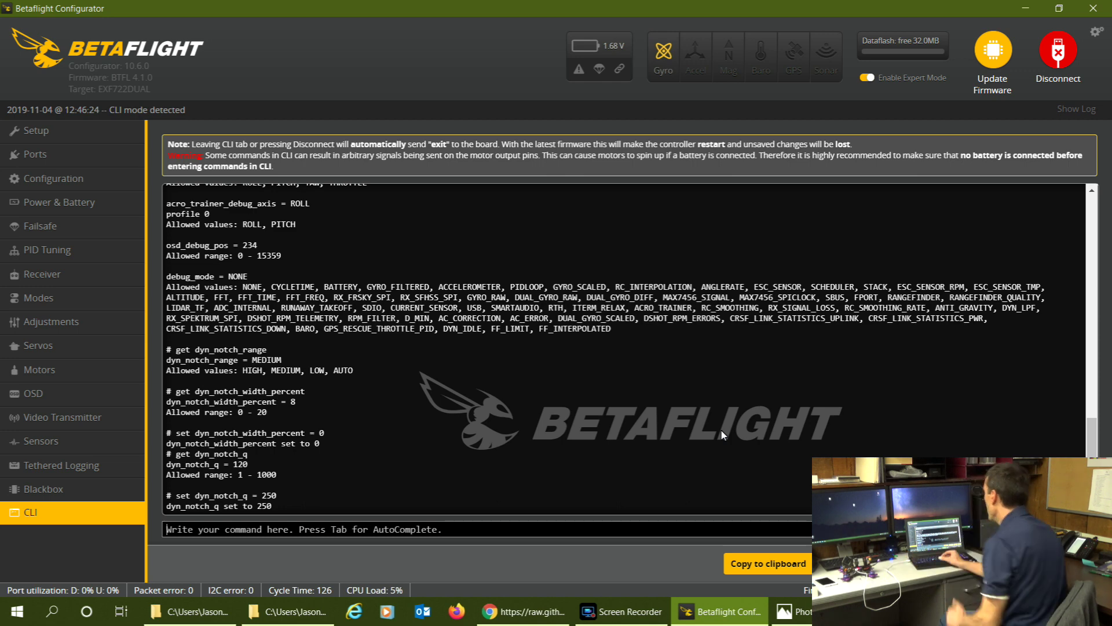
- Review the config file in Chrome and find the "set dshot_bitbang=off" command in the wiki's Timer Based Bidirectional Dshot section
{"action": "left_click", "coordinate": [525, 611]}
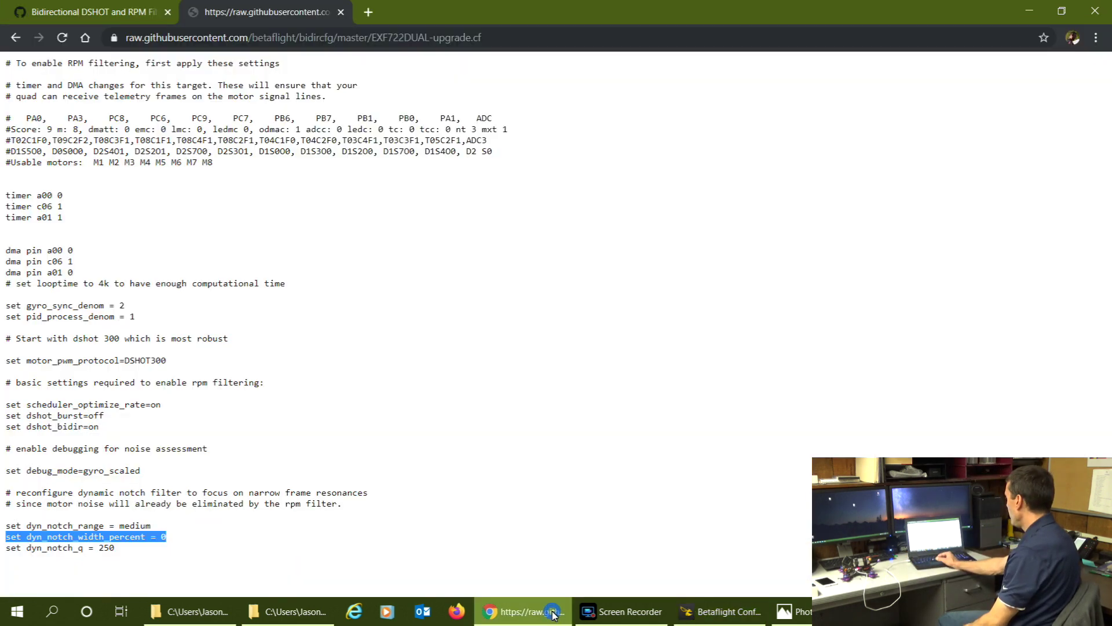
{"action": "left_click", "coordinate": [467, 412]}
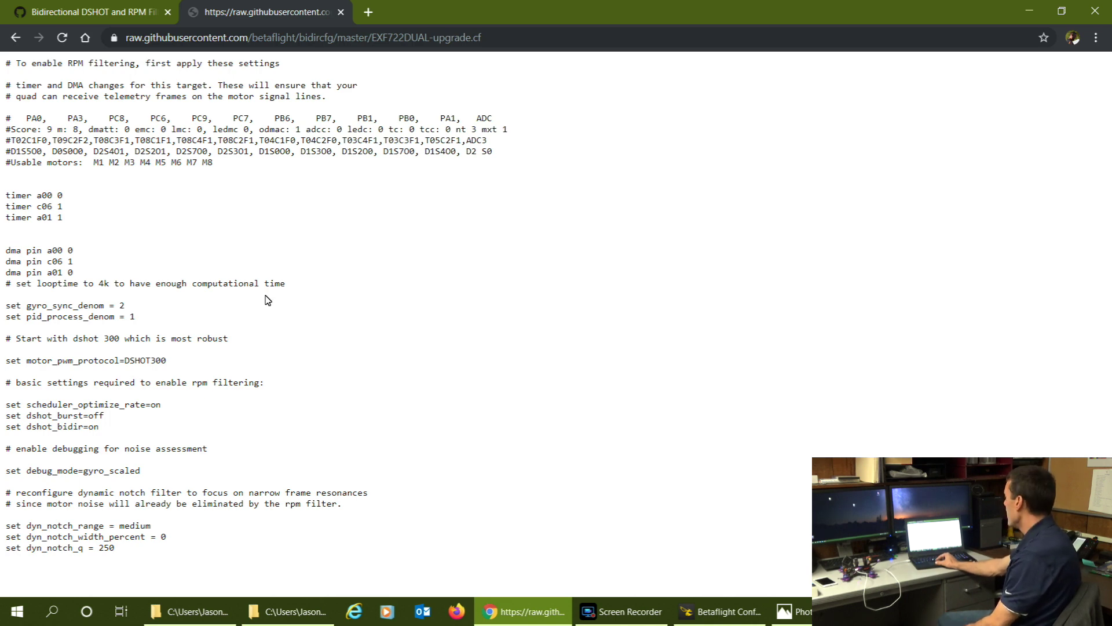
{"action": "key", "text": "ctrl+Tab"}
{"action": "left_click_drag", "start_coordinate": [1106, 324], "coordinate": [1107, 338]}
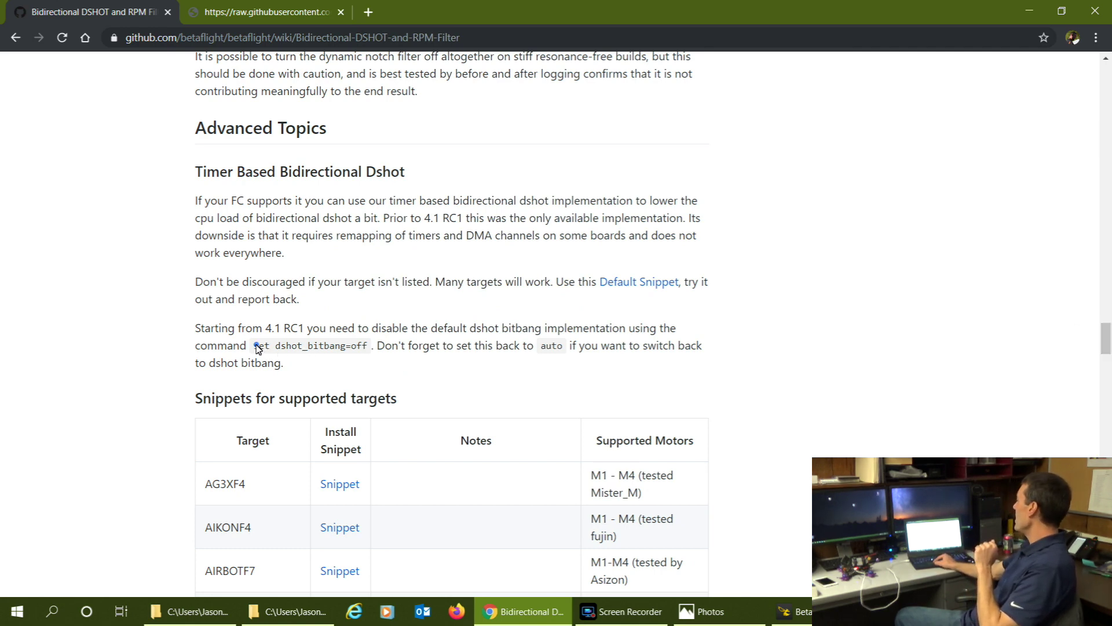
{"action": "left_click_drag", "start_coordinate": [255, 346], "coordinate": [366, 351]}
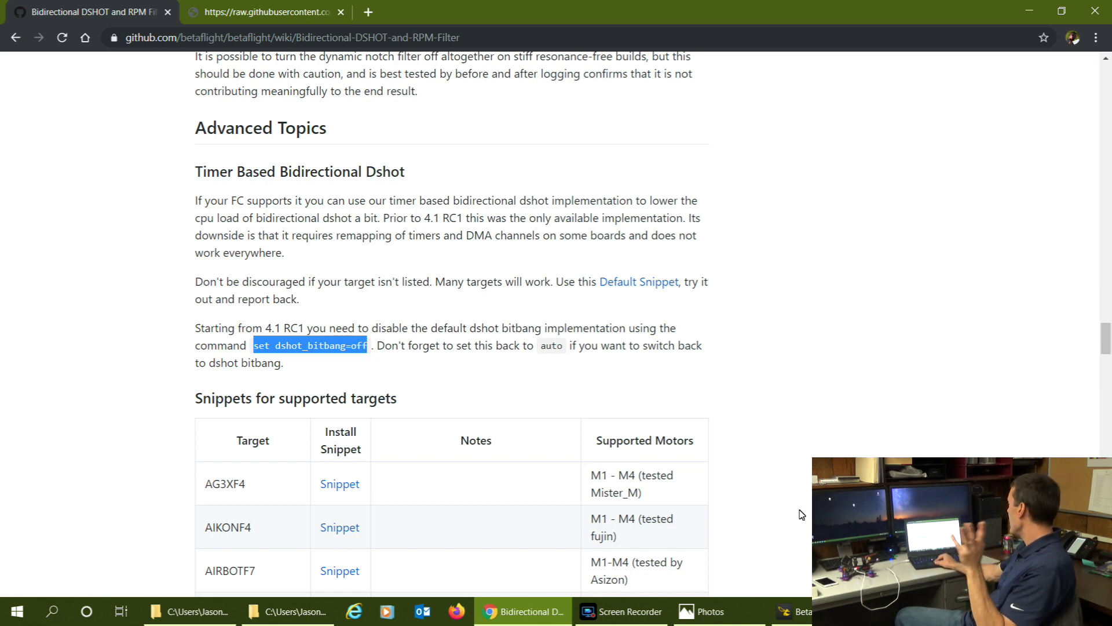
- Switch to the Betaflight Configurator CLI and query the bitbang settings with "get bitbang"
{"action": "left_click", "coordinate": [791, 612]}
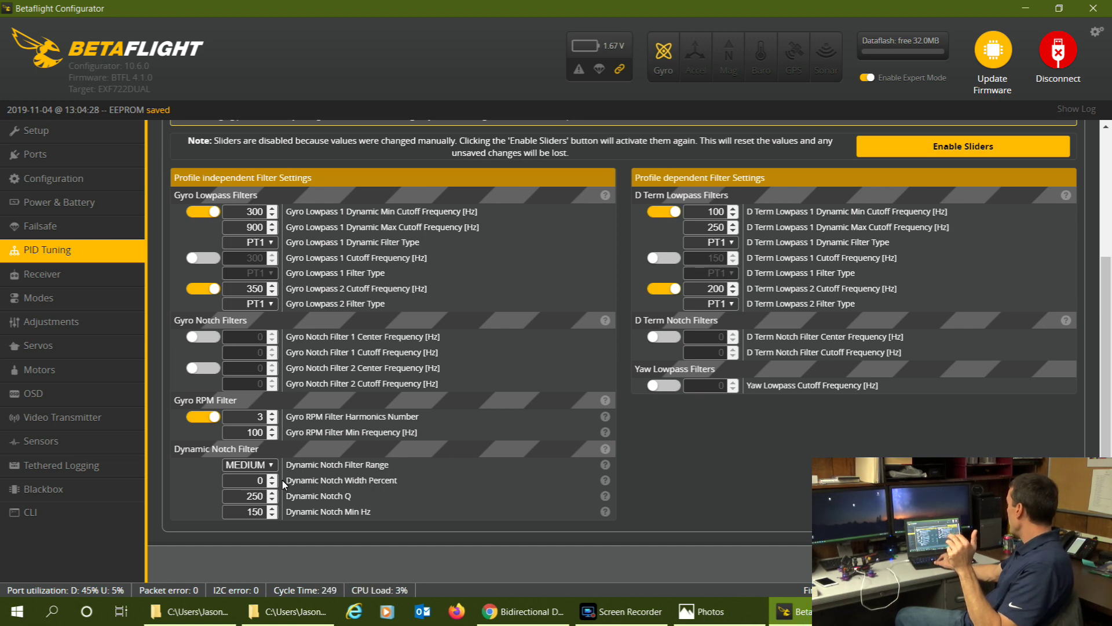
{"action": "left_click", "coordinate": [30, 513]}
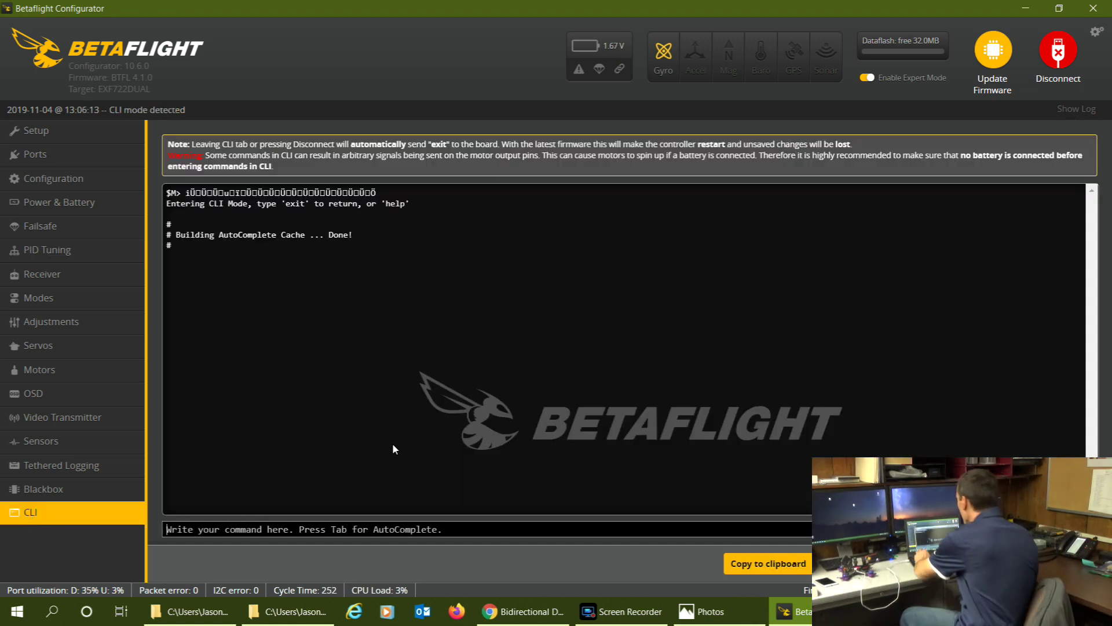
{"action": "type", "text": "get bit"}
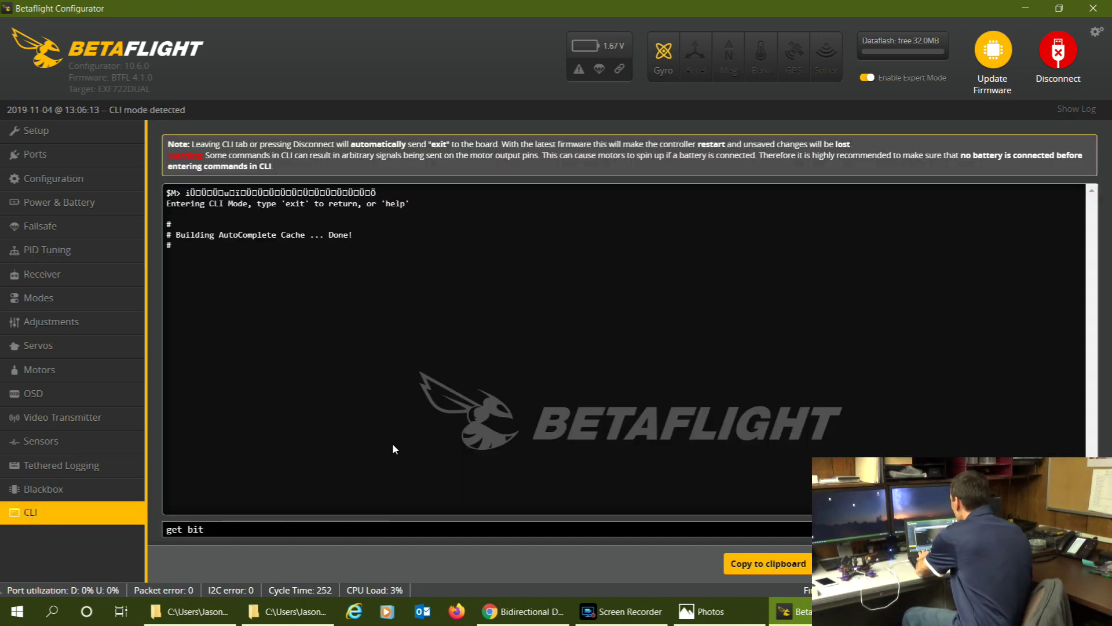
{"action": "type", "text": "bang"}
{"action": "key", "text": "Return"}
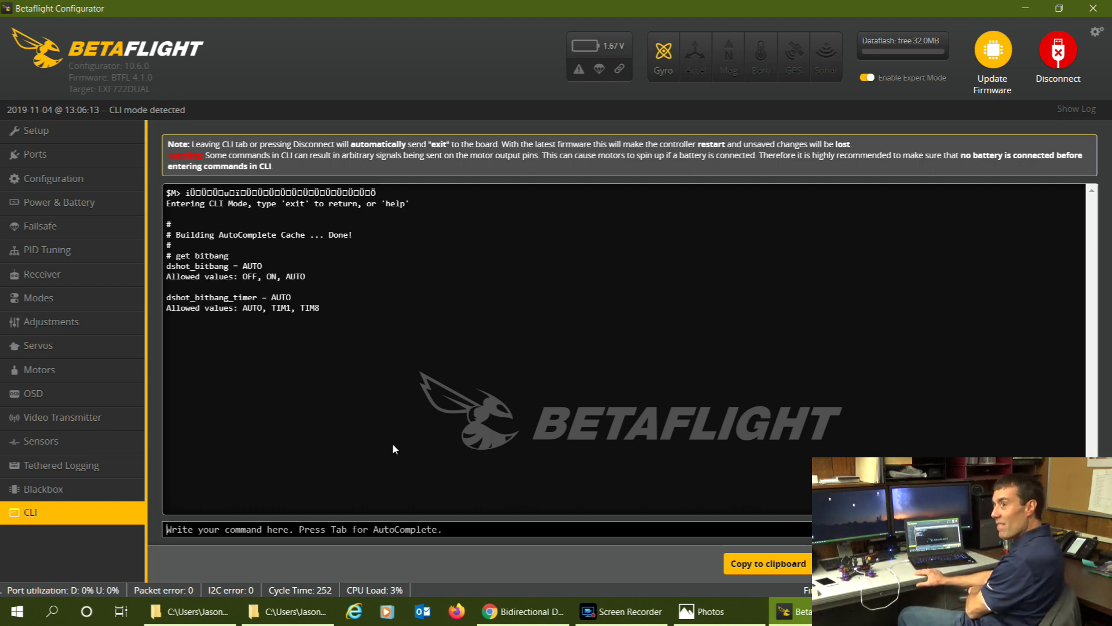
- Compare the config file in Chrome with the wiki's instruction on disabling DSHOT bitbang
{"action": "left_click", "coordinate": [525, 611]}
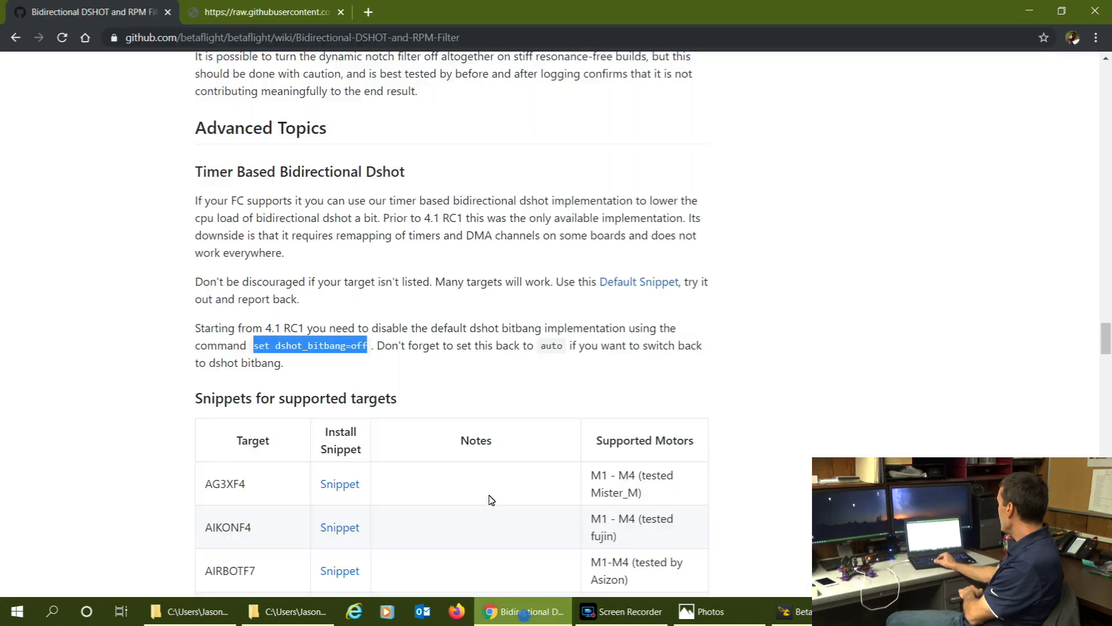
{"action": "left_click", "coordinate": [272, 12]}
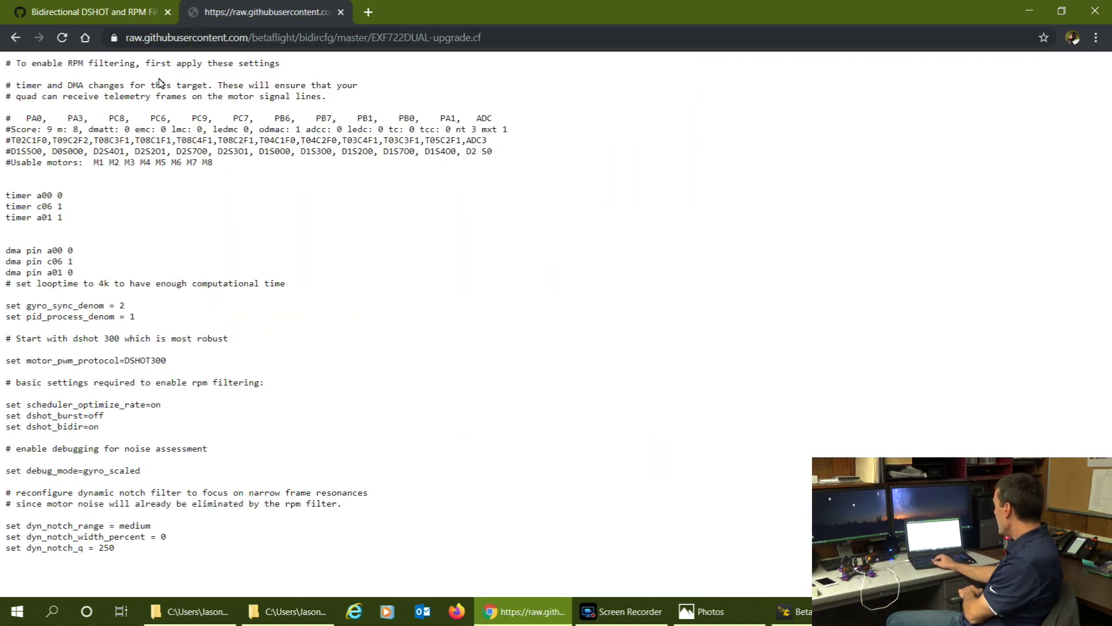
{"action": "left_click", "coordinate": [96, 11]}
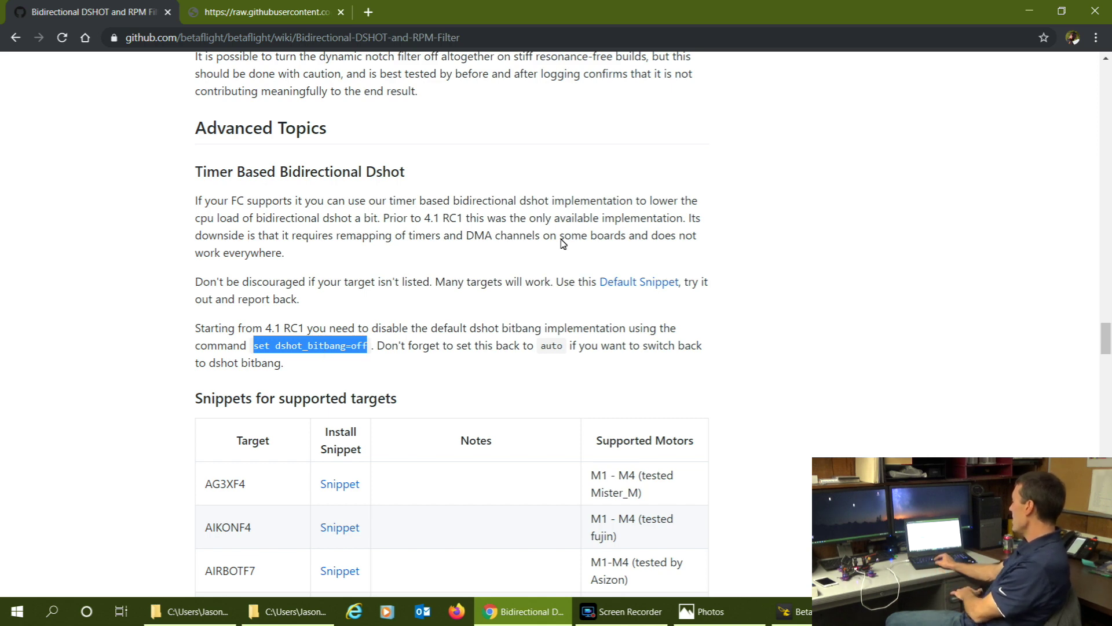
- Run "set dshot_bitbang = OFF" in the Betaflight Configurator CLI and save the configuration
{"action": "key", "text": "alt+Tab"}
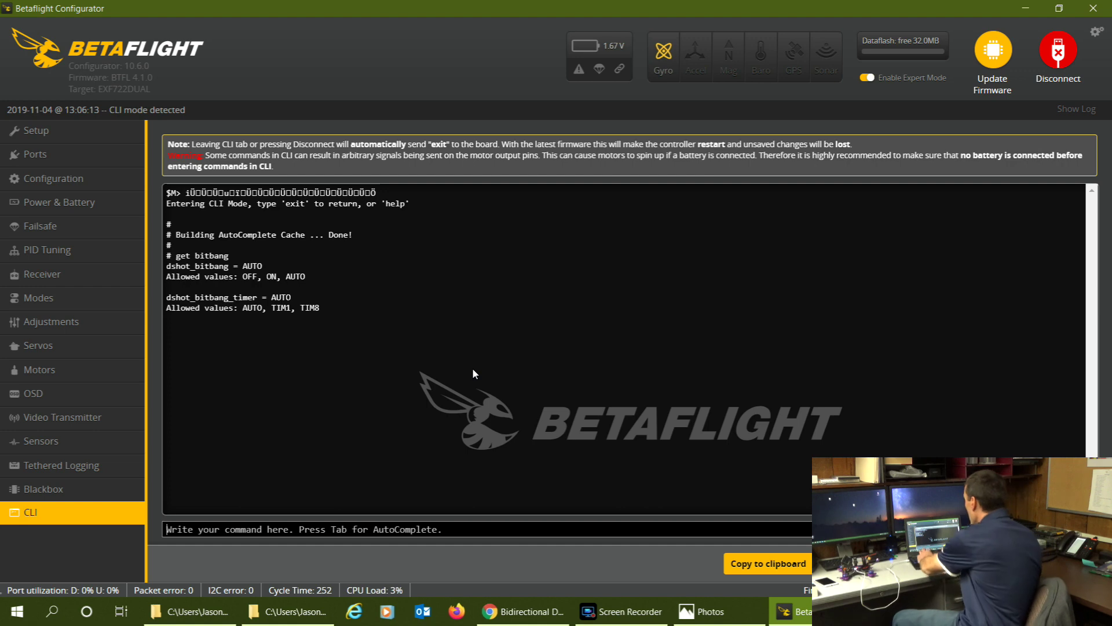
{"action": "type", "text": "set "}
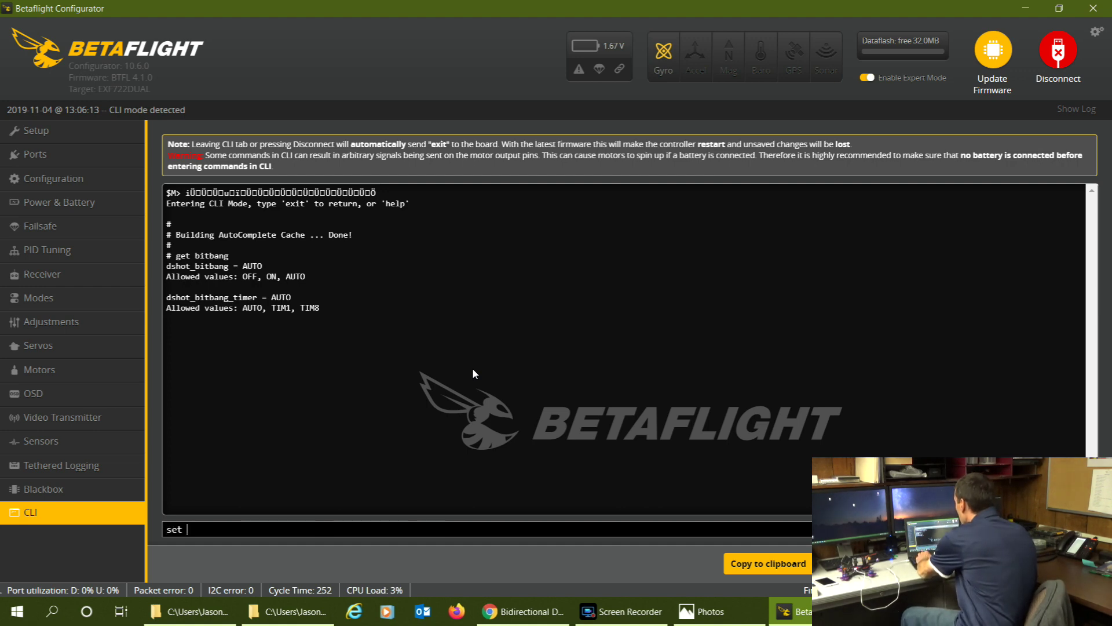
{"action": "type", "text": "dshot"}
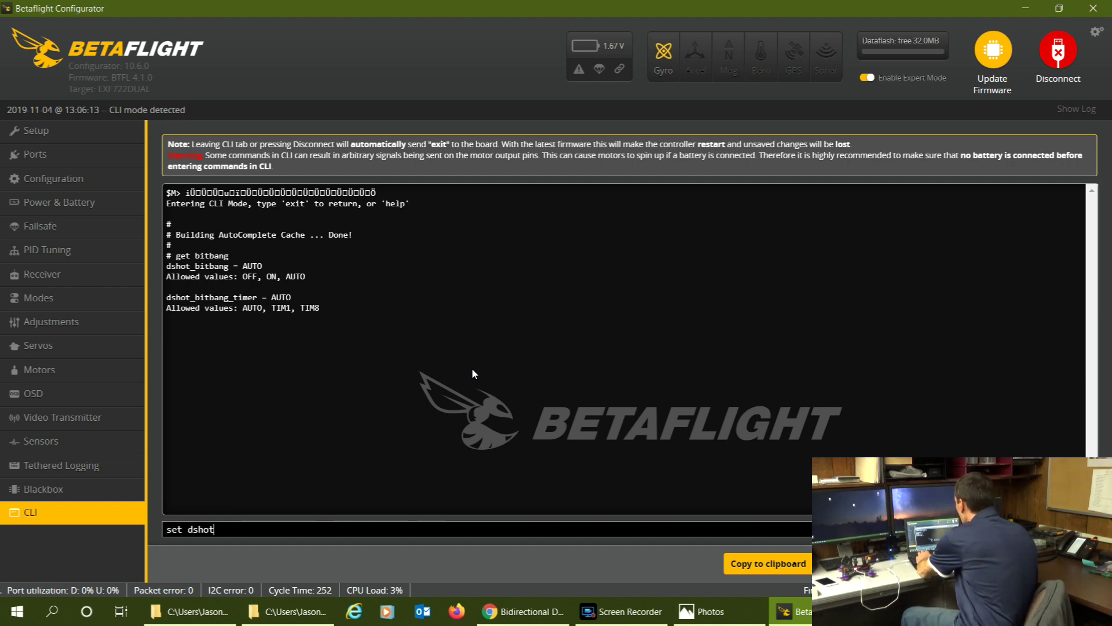
{"action": "type", "text": "_bi"}
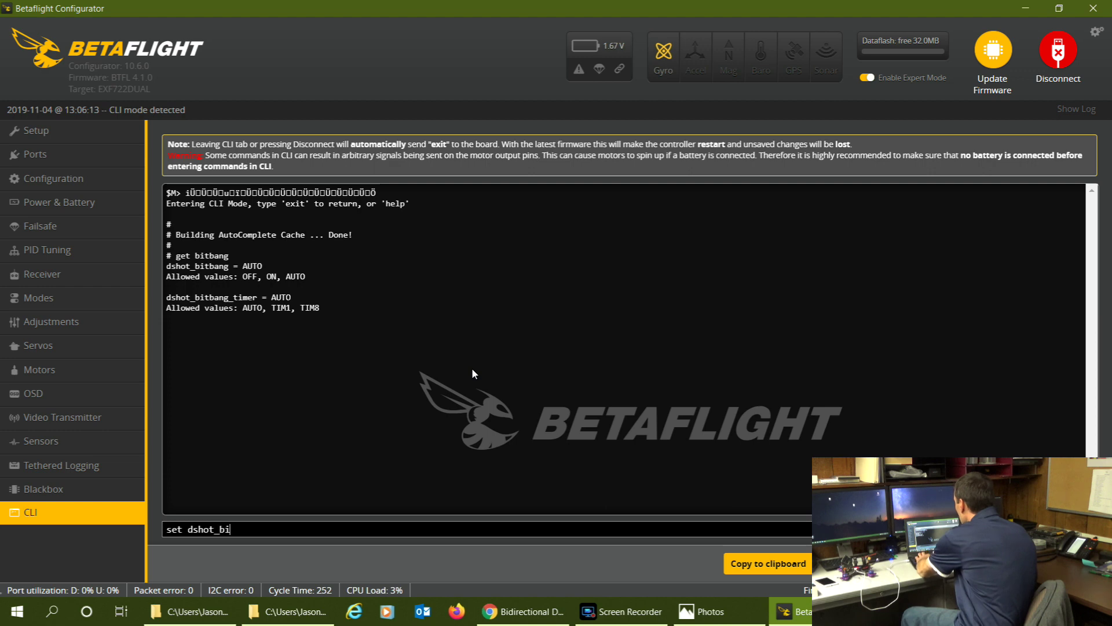
{"action": "type", "text": "tbang"}
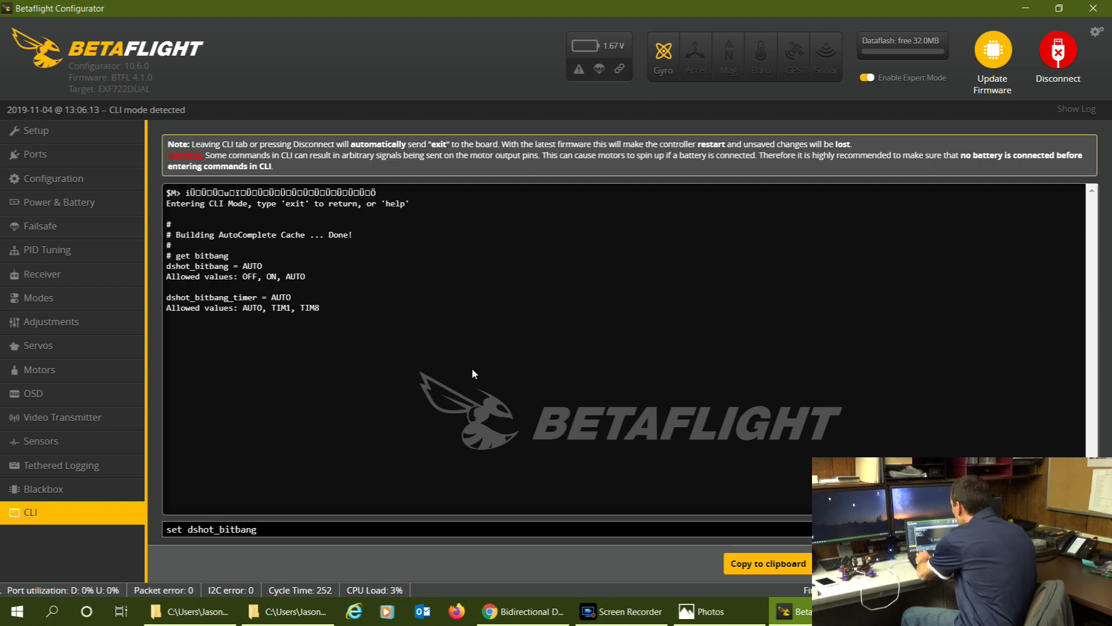
{"action": "type", "text": " = OFF"}
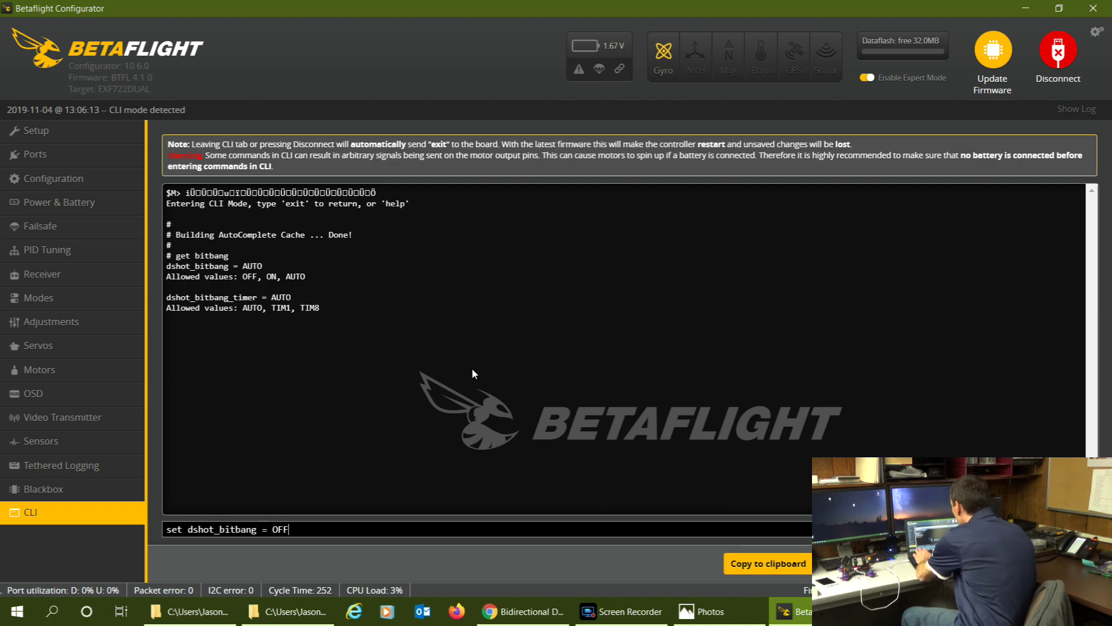
{"action": "key", "text": "Return"}
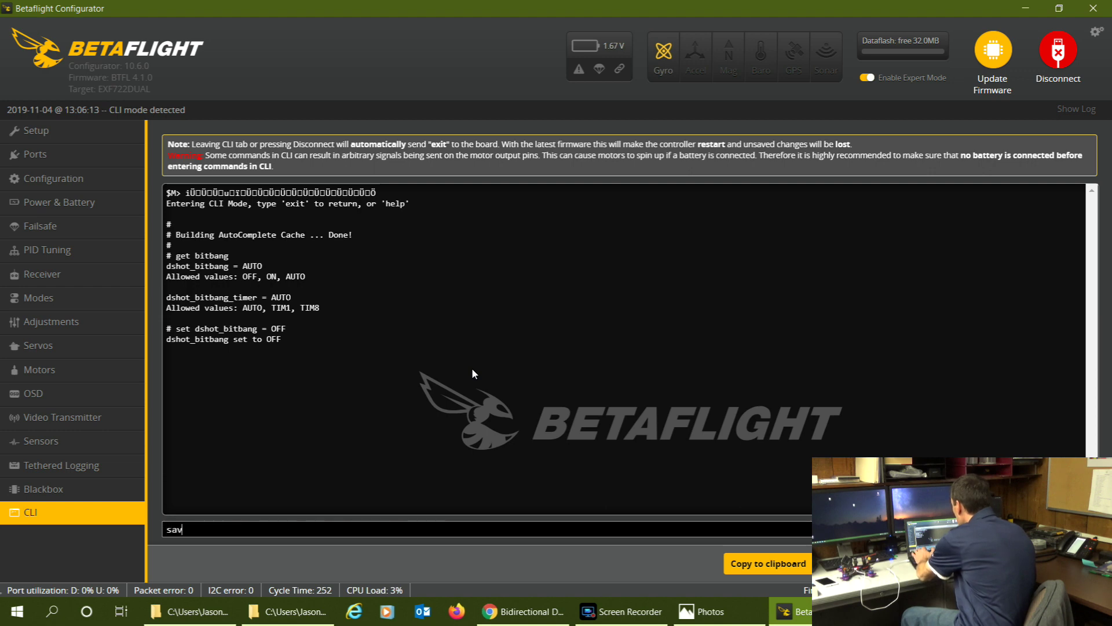
{"action": "type", "text": "e"}
{"action": "key", "text": "Return"}
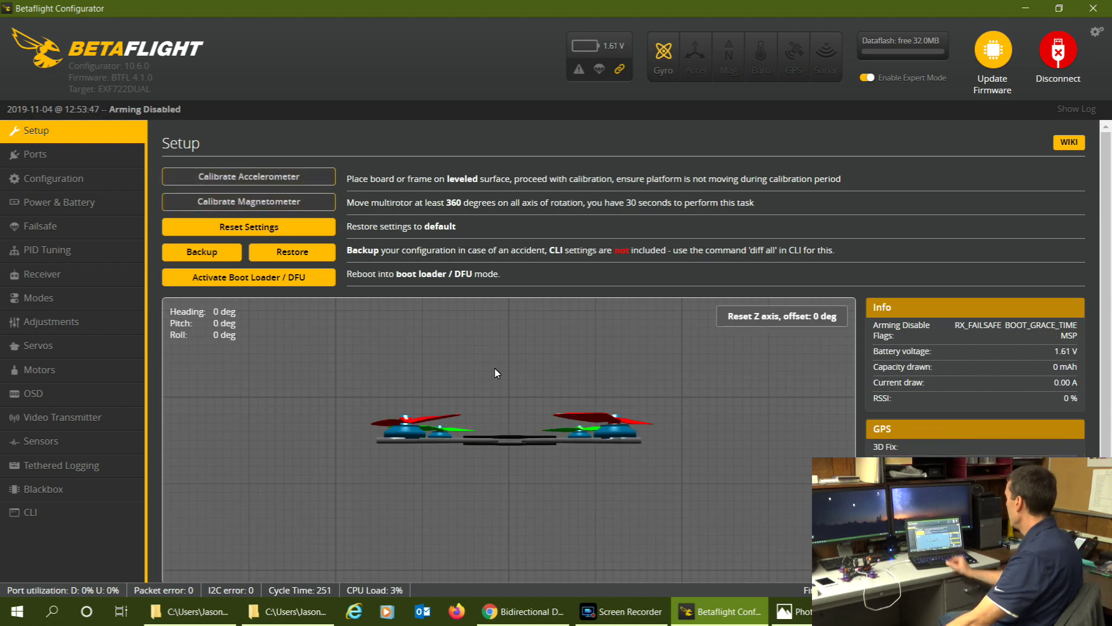
- Disconnect and close Betaflight Configurator, and check PreOfficialDump.txt in File Explorer's official folder
{"action": "left_click", "coordinate": [1058, 52]}
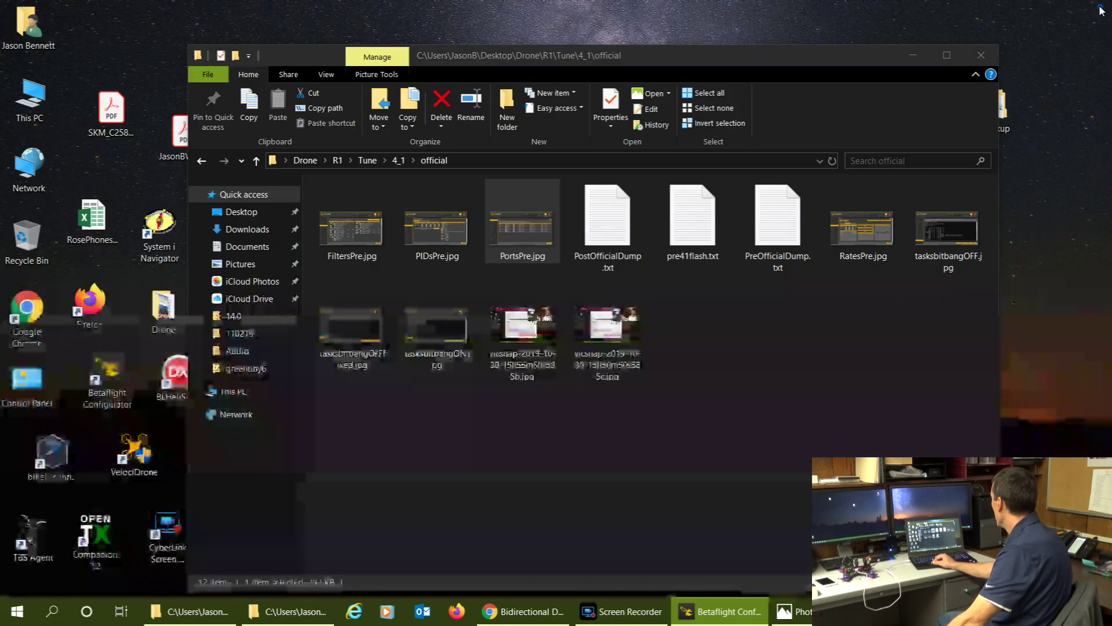
{"action": "left_click", "coordinate": [762, 246]}
{"action": "left_click", "coordinate": [762, 331]}
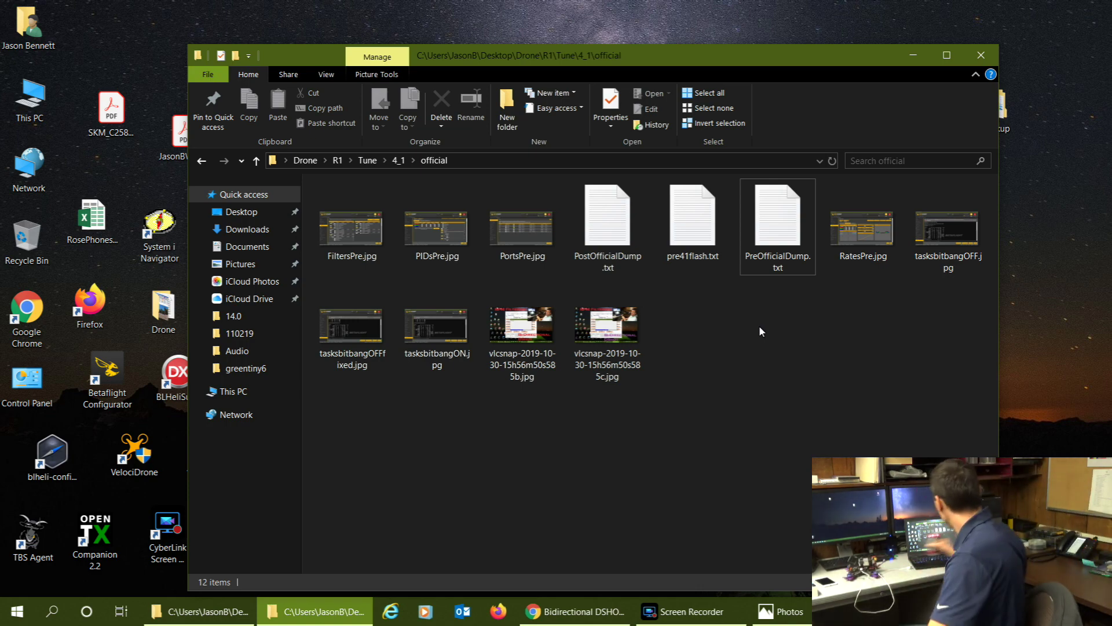
- Review the ESC/motor features and the gyro update and PID loop frequencies in Betaflight Configurator's configuration settings
{"action": "left_click", "coordinate": [87, 183]}
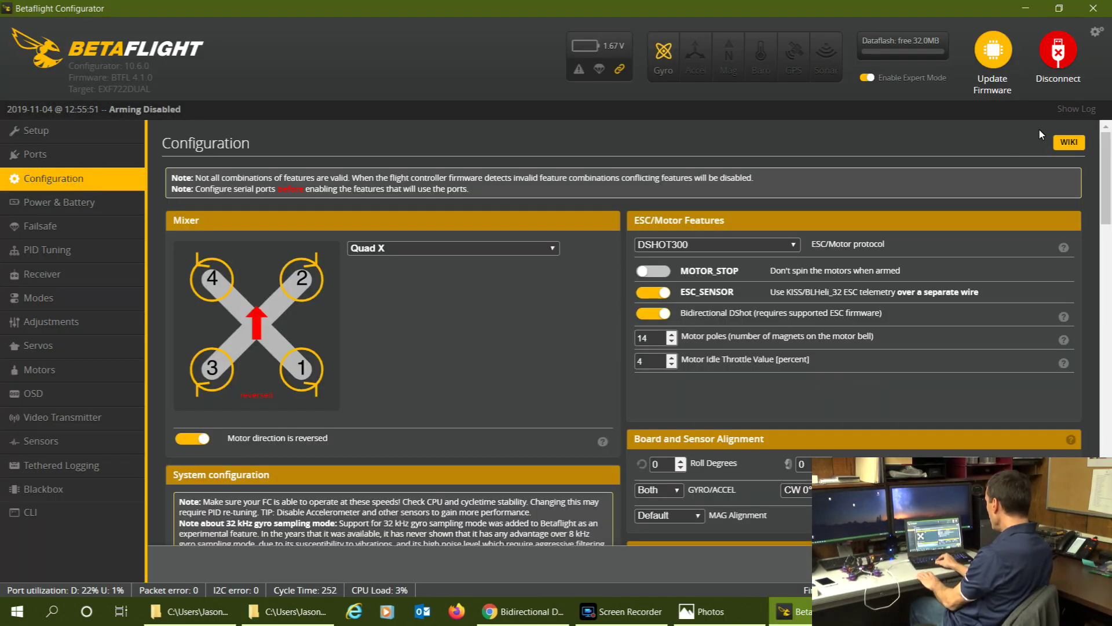
{"action": "left_click_drag", "start_coordinate": [1105, 178], "coordinate": [1108, 211]}
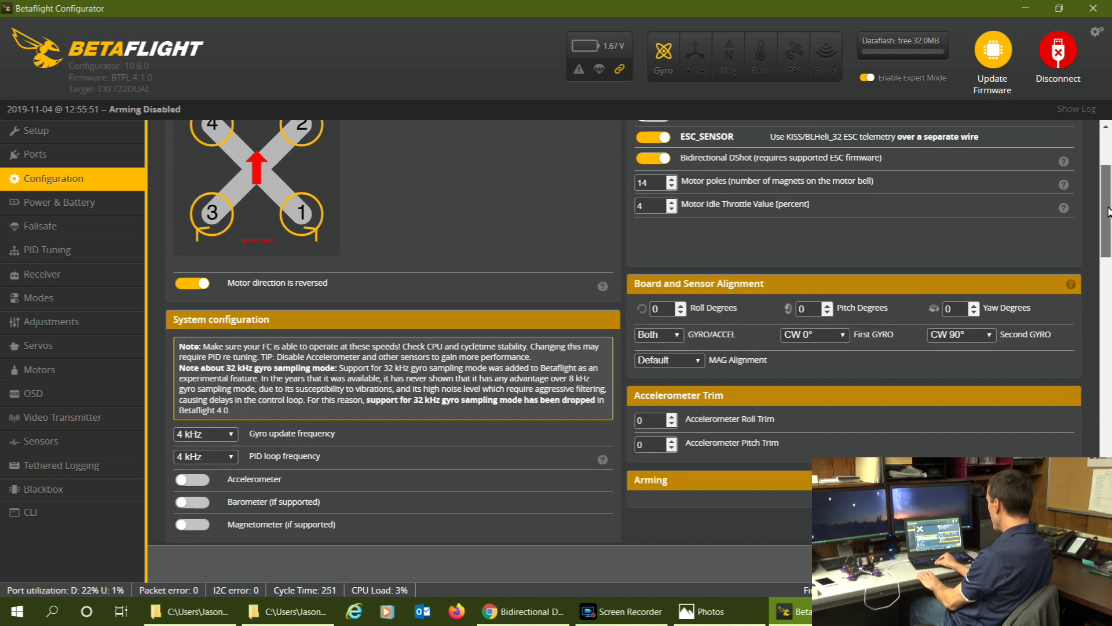
{"action": "left_click_drag", "start_coordinate": [1109, 212], "coordinate": [1108, 240]}
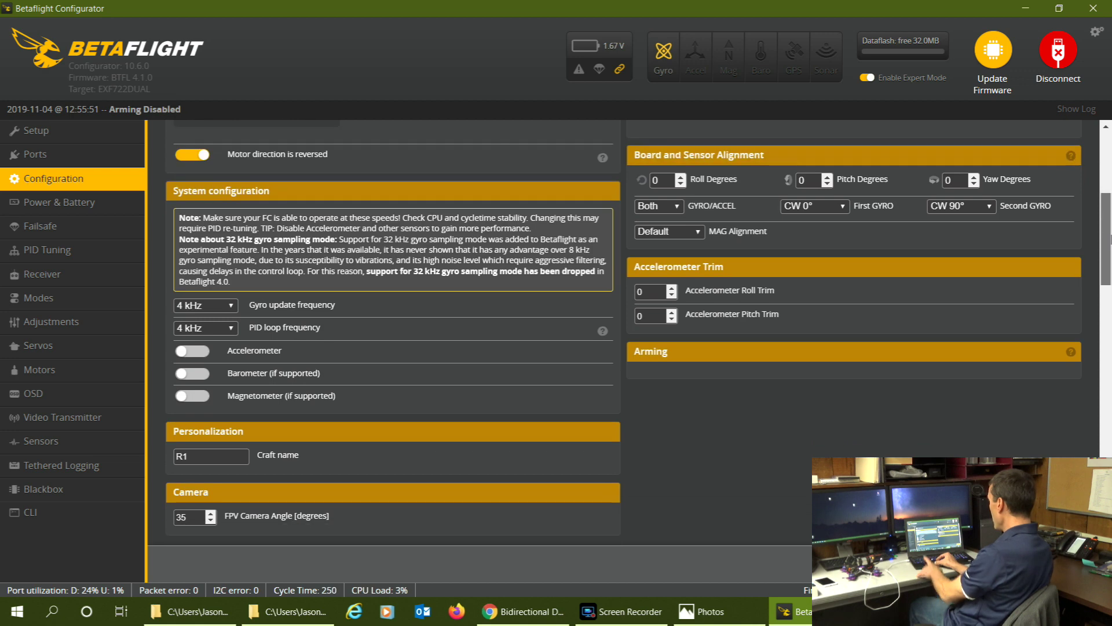
- Bring up the motor test view and examine the ESC telemetry shown for motors 1 to 4
{"action": "left_click", "coordinate": [41, 274]}
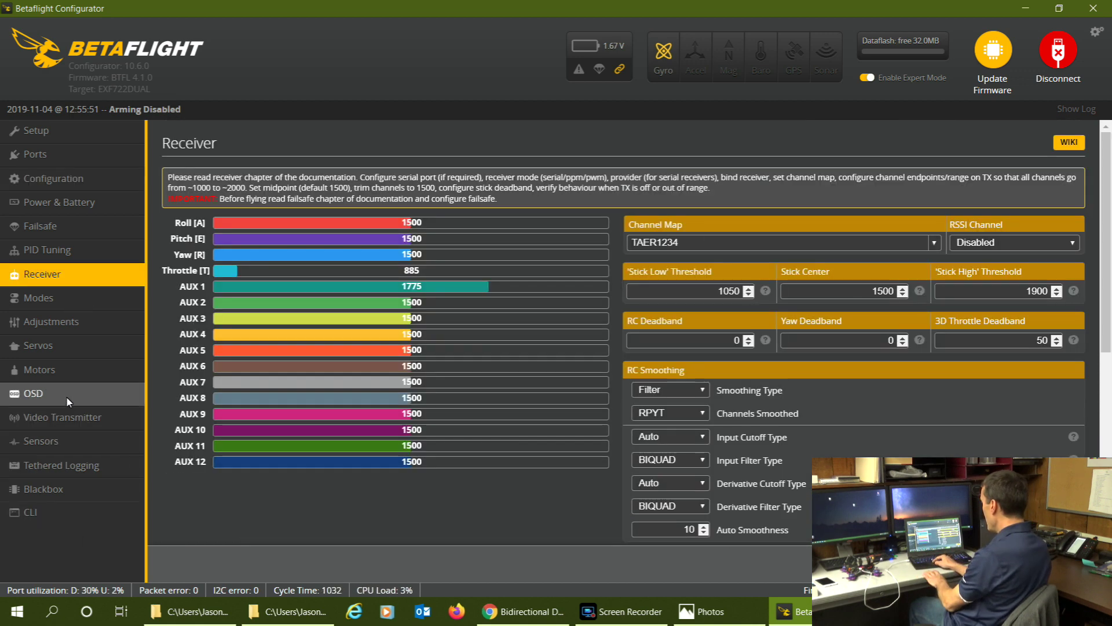
{"action": "left_click", "coordinate": [58, 373]}
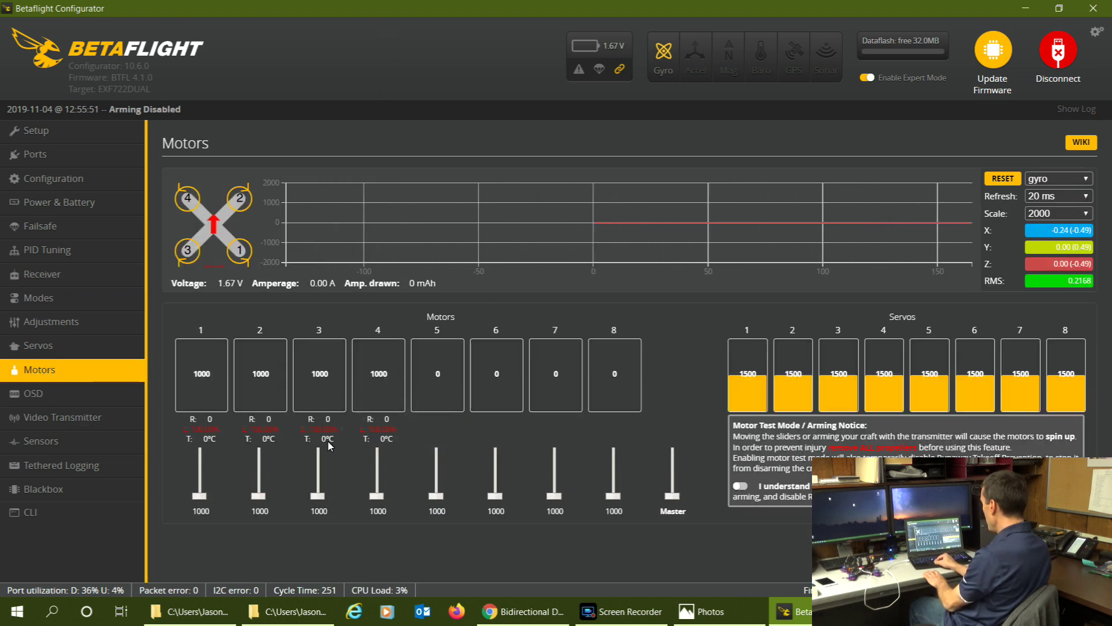
{"action": "mouse_move", "coordinate": [317, 426]}
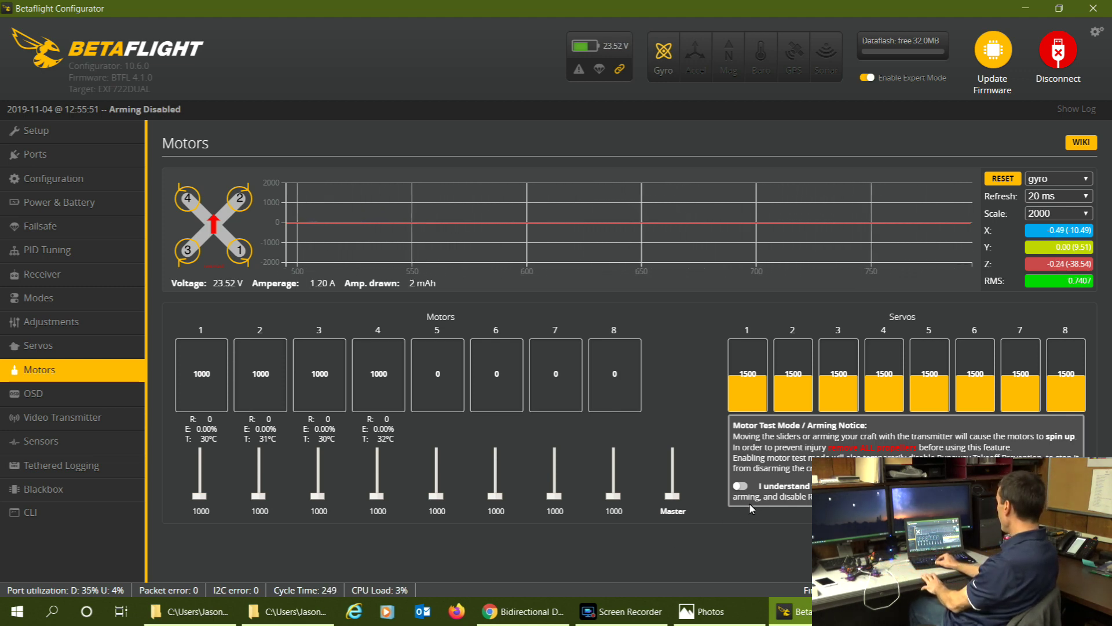
- Enable motor test mode, spin all motors with the master throttle at about 1160, lower it to 1041, and check each motor's RPM and error rate
{"action": "left_click", "coordinate": [741, 485]}
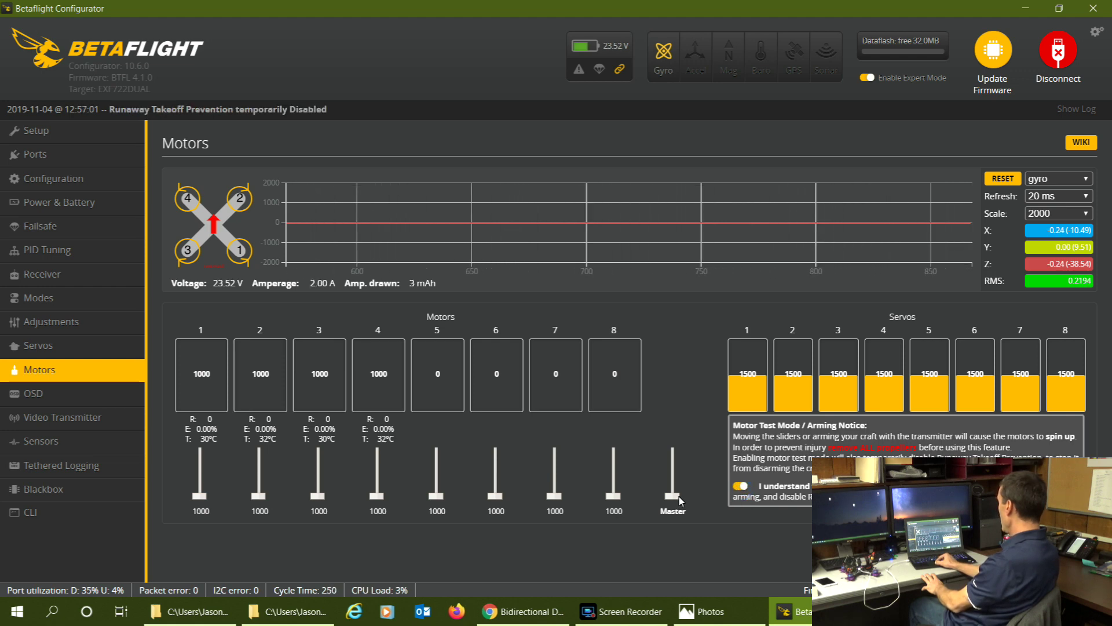
{"action": "left_click_drag", "start_coordinate": [673, 496], "coordinate": [675, 494]}
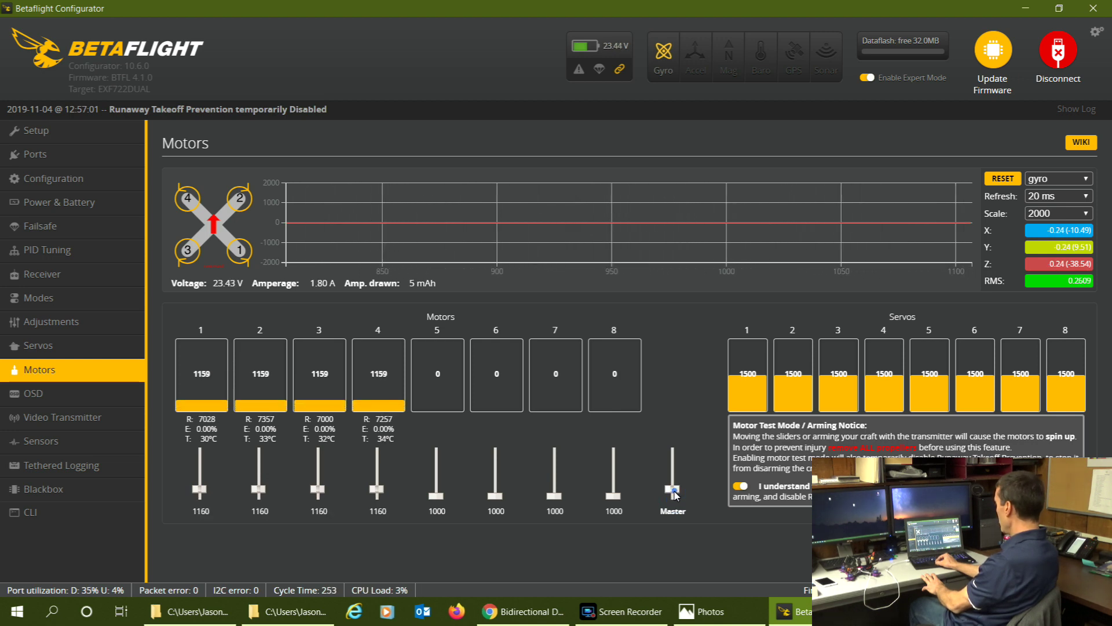
{"action": "left_click_drag", "start_coordinate": [675, 494], "coordinate": [675, 496]}
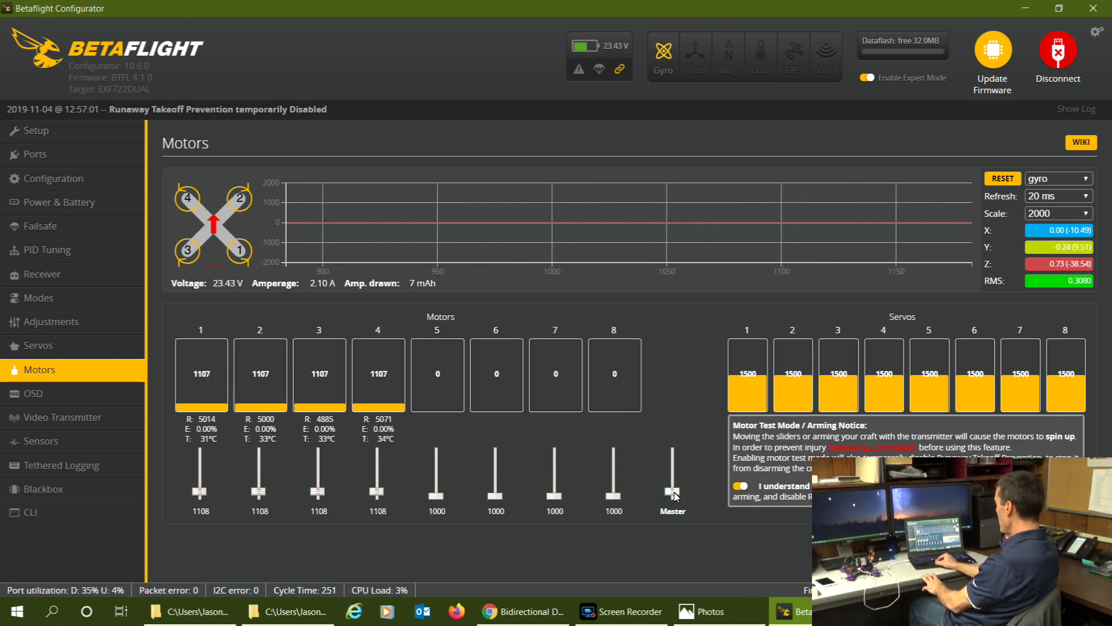
{"action": "left_click_drag", "start_coordinate": [674, 494], "coordinate": [675, 503]}
{"action": "key", "text": "Down"}
{"action": "key", "text": "Down"}
{"action": "key", "text": "Down"}
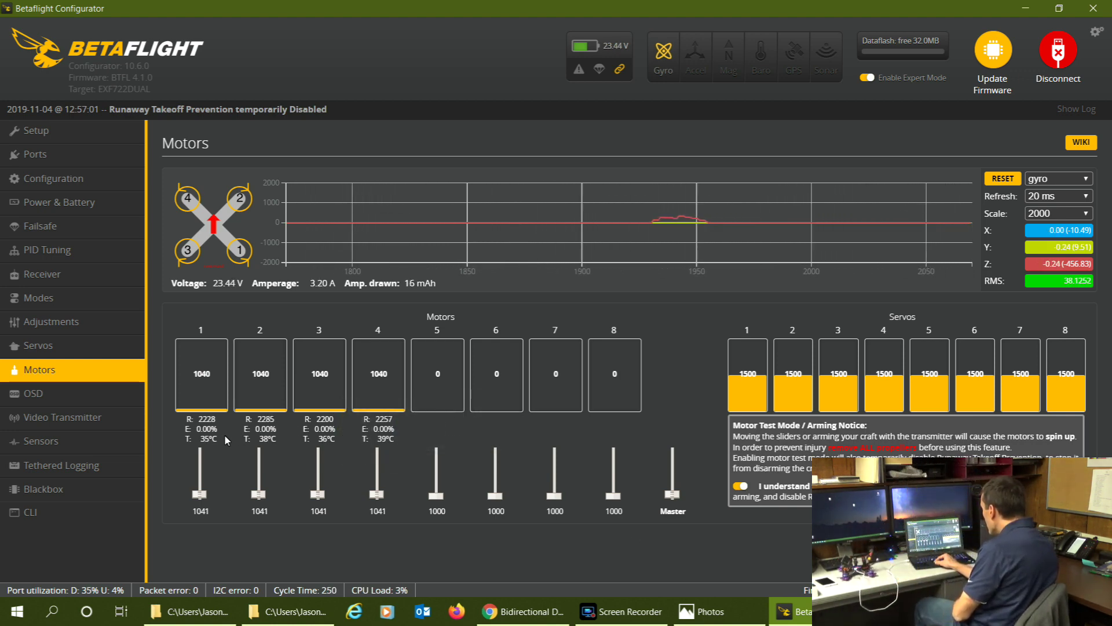
{"action": "mouse_move", "coordinate": [274, 430]}
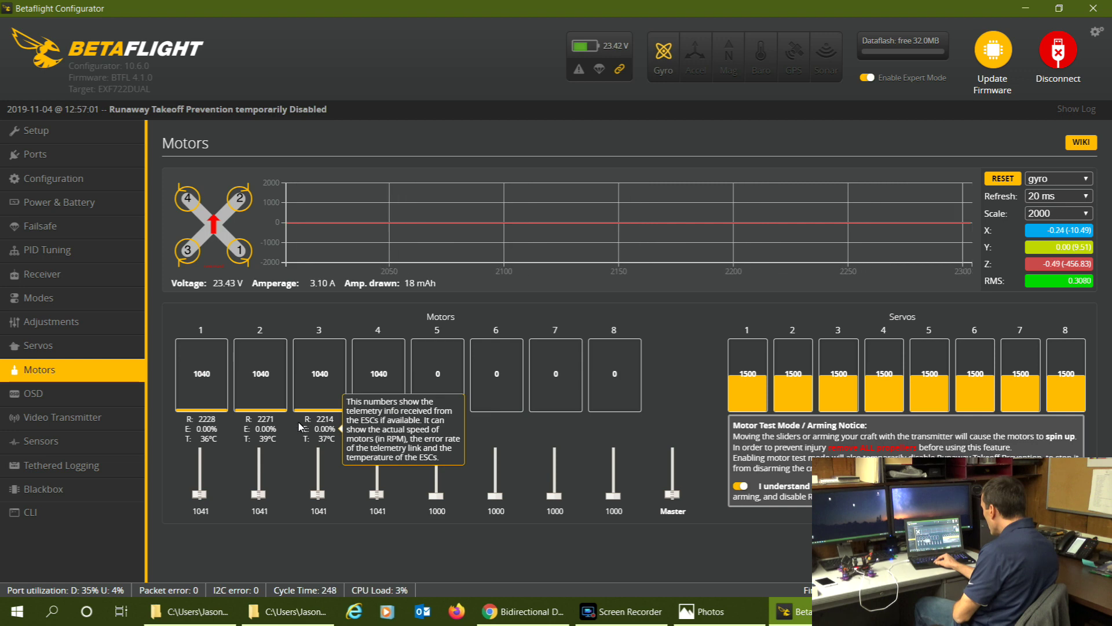
{"action": "mouse_move", "coordinate": [219, 439]}
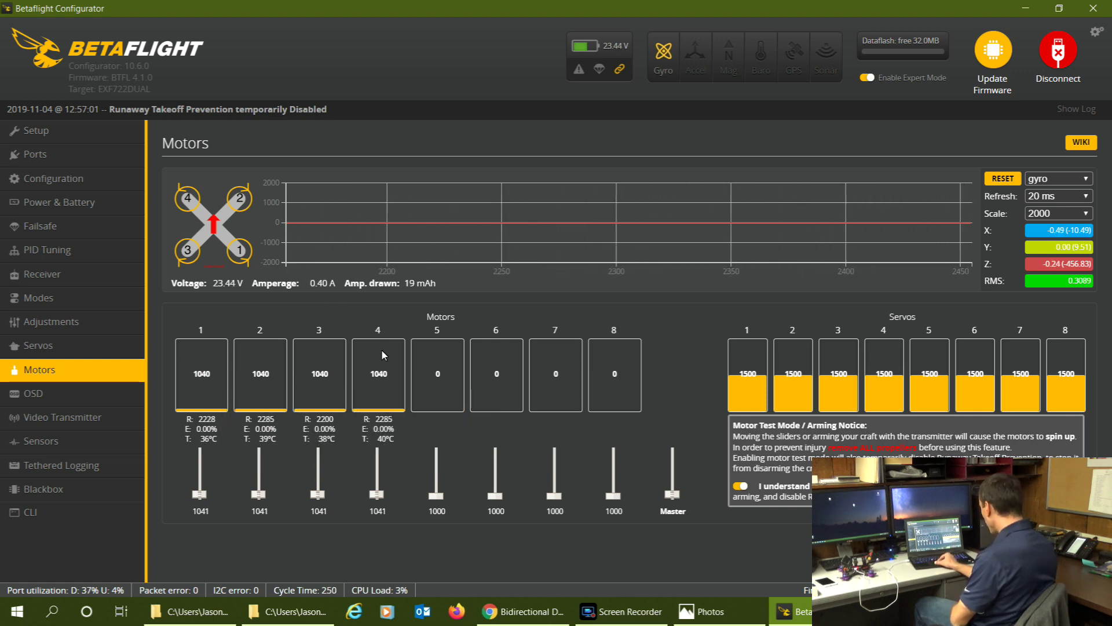
- Run "dshot_telemetry_info", "status" and "tasks" in the CLI, and examine the GYRO/PID task's rate and load and the total load
{"action": "left_click", "coordinate": [81, 509]}
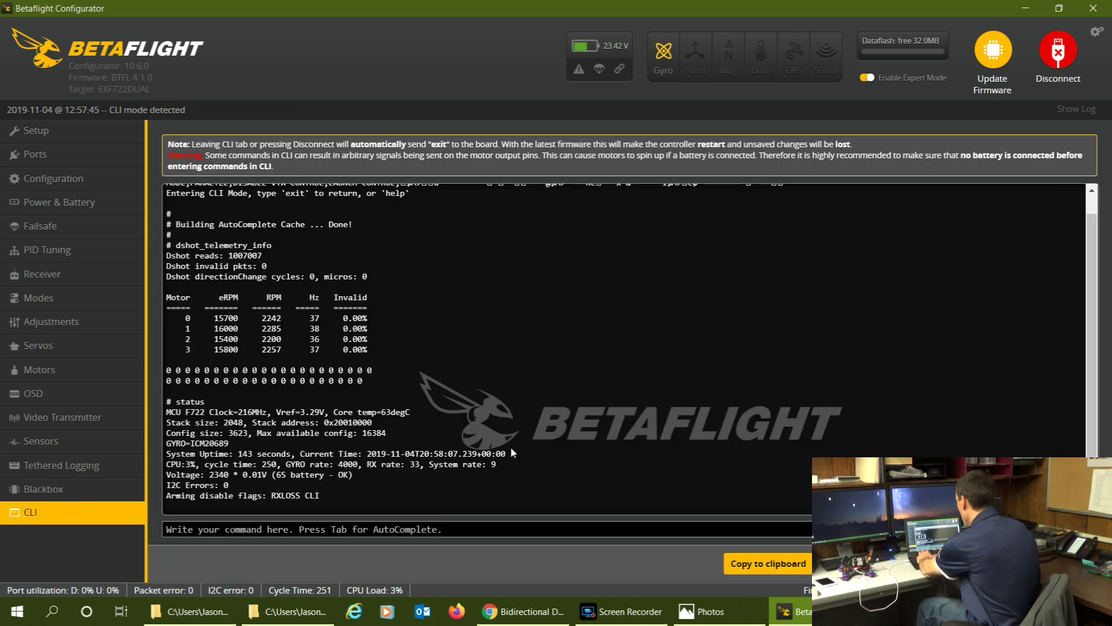
{"action": "type", "text": "tasks"}
{"action": "key", "text": "Return"}
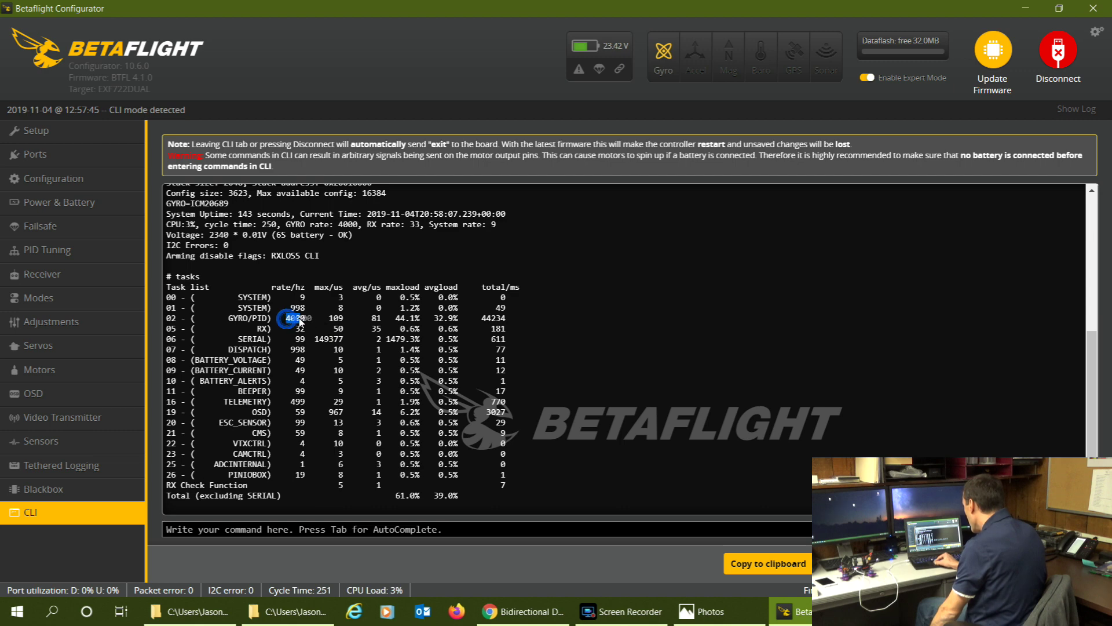
{"action": "left_click", "coordinate": [303, 320]}
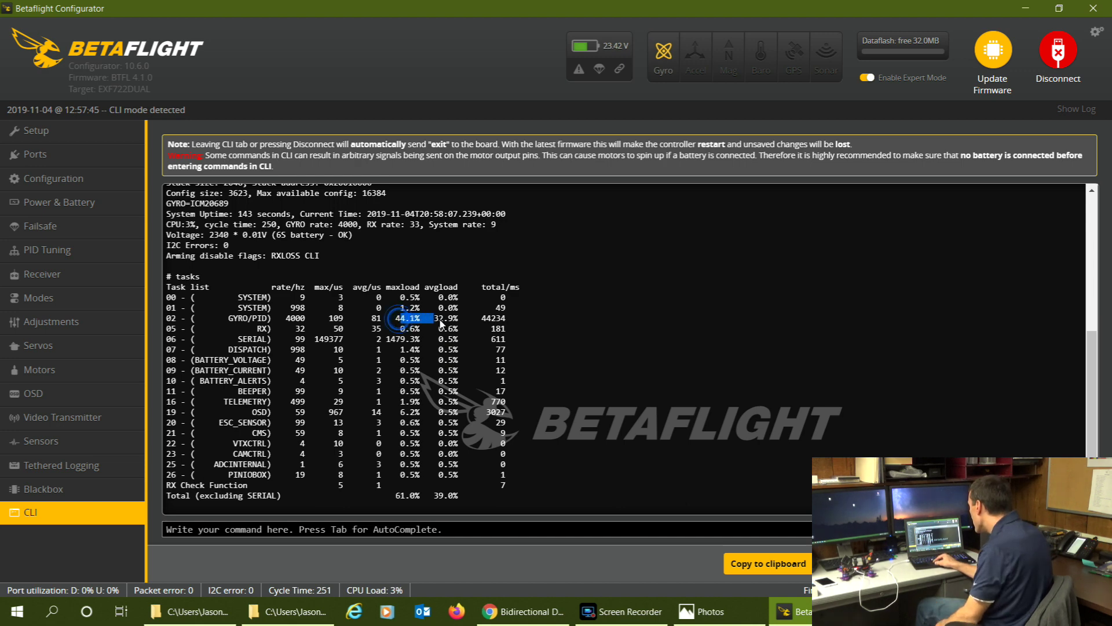
{"action": "left_click_drag", "start_coordinate": [396, 498], "coordinate": [432, 492]}
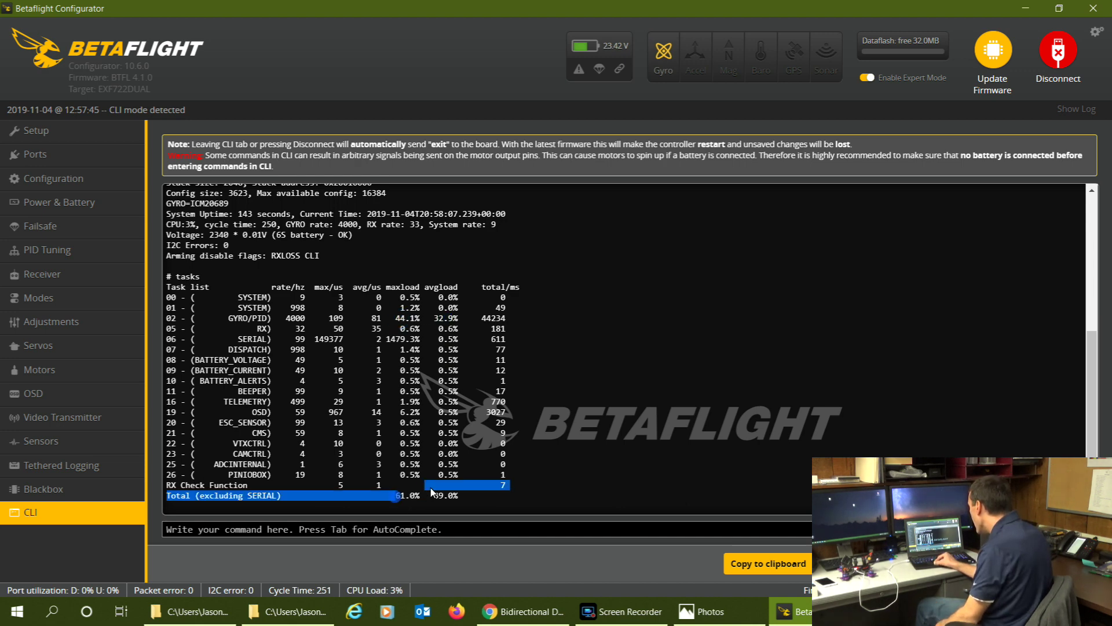
{"action": "left_click", "coordinate": [470, 508]}
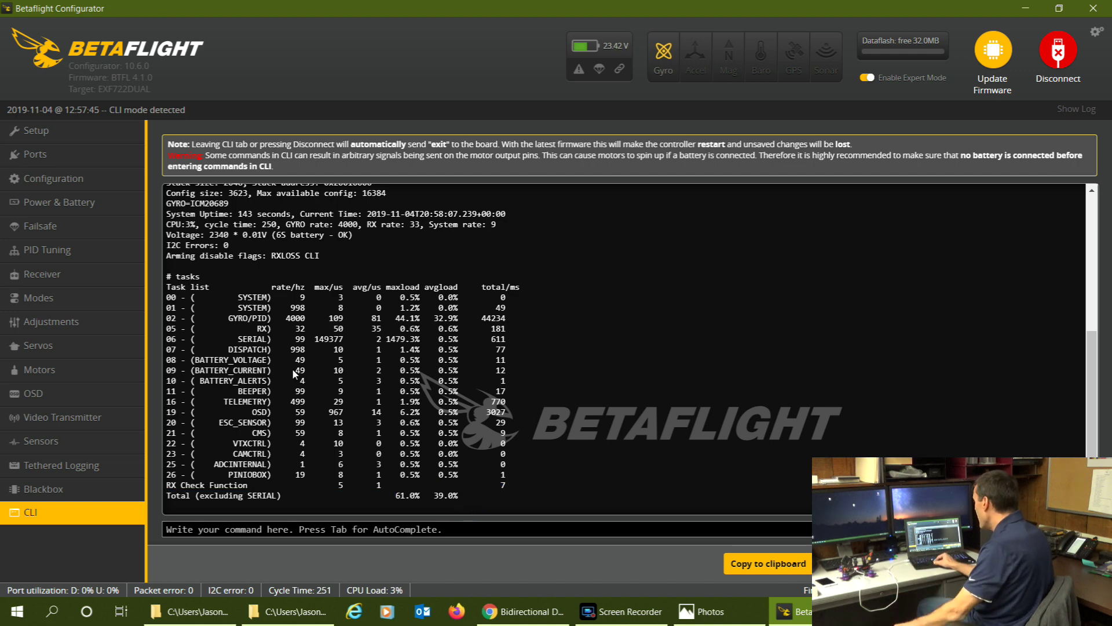
- Leave the CLI and recheck the ESC/motor features and the gyro update and PID loop frequencies in the configuration settings
{"action": "left_click", "coordinate": [104, 366]}
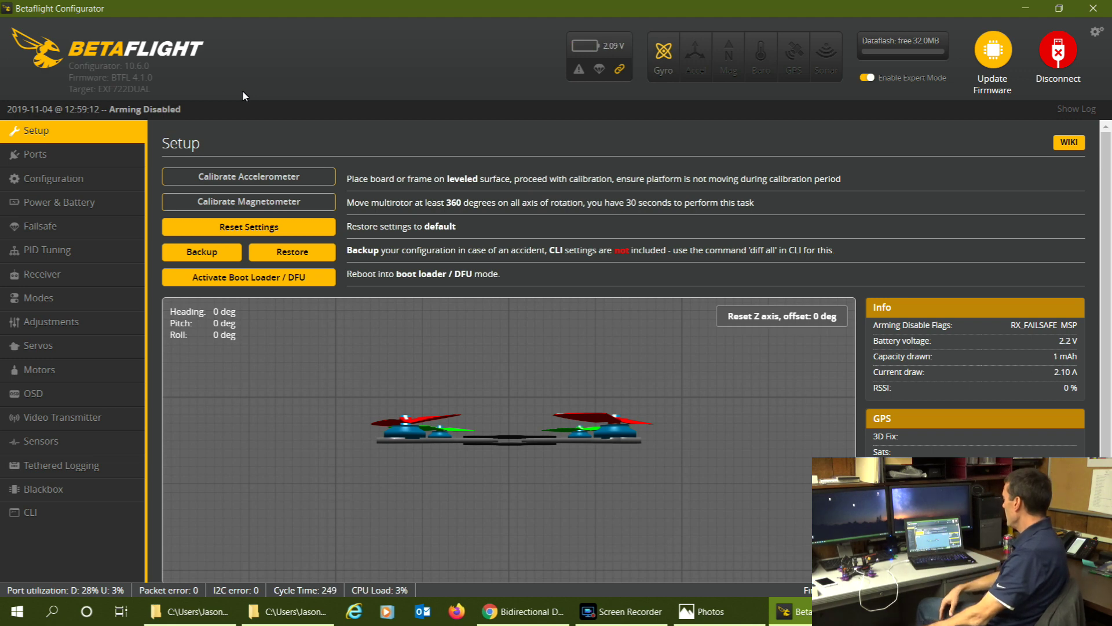
{"action": "left_click", "coordinate": [95, 165]}
{"action": "left_click", "coordinate": [95, 178]}
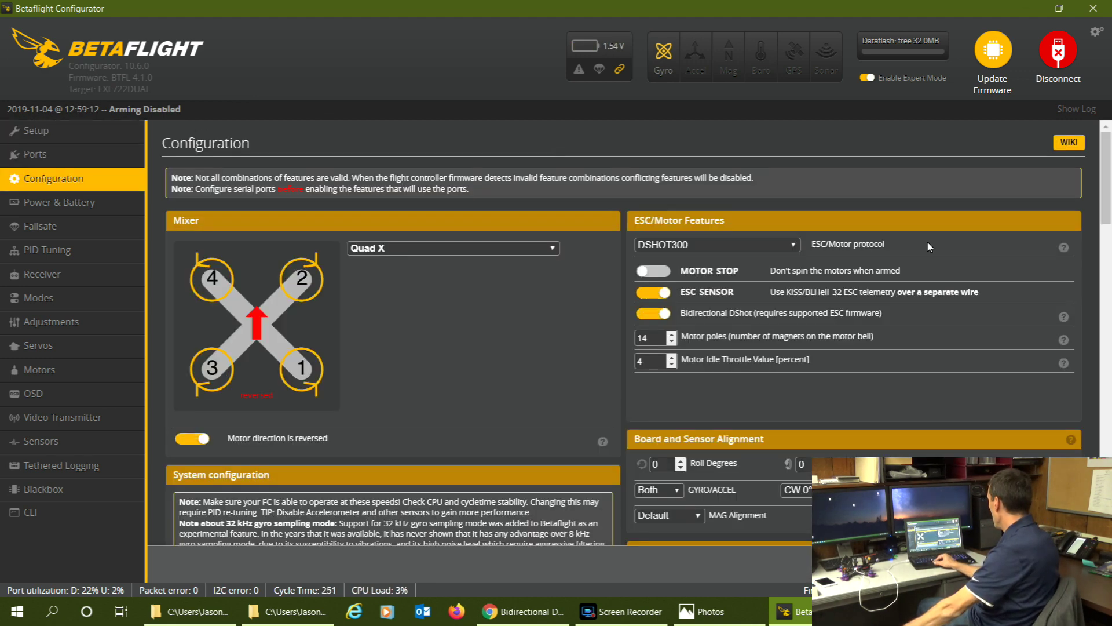
{"action": "left_click_drag", "start_coordinate": [1107, 198], "coordinate": [1108, 259]}
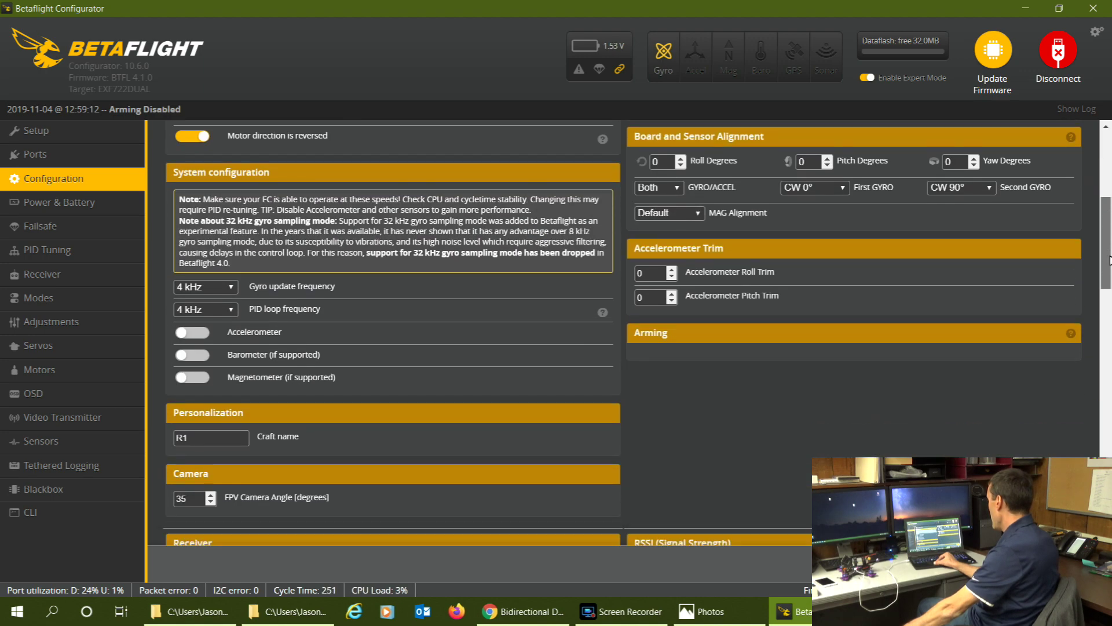
- Disconnect the flight controller and close Betaflight Configurator
{"action": "left_click", "coordinate": [1055, 53]}
{"action": "left_click", "coordinate": [1093, 8]}
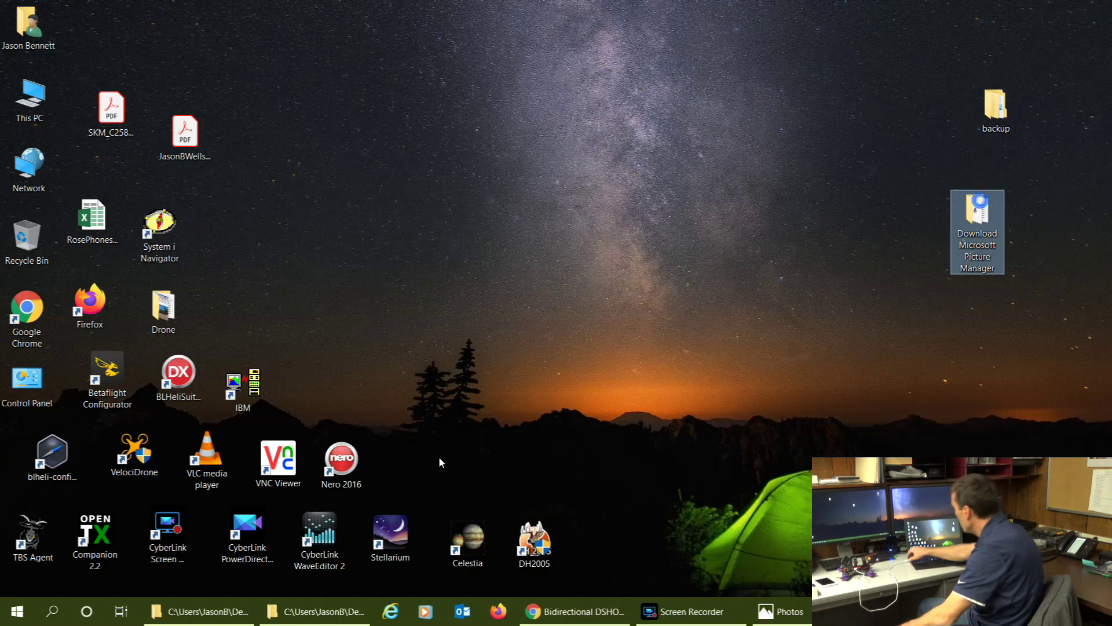